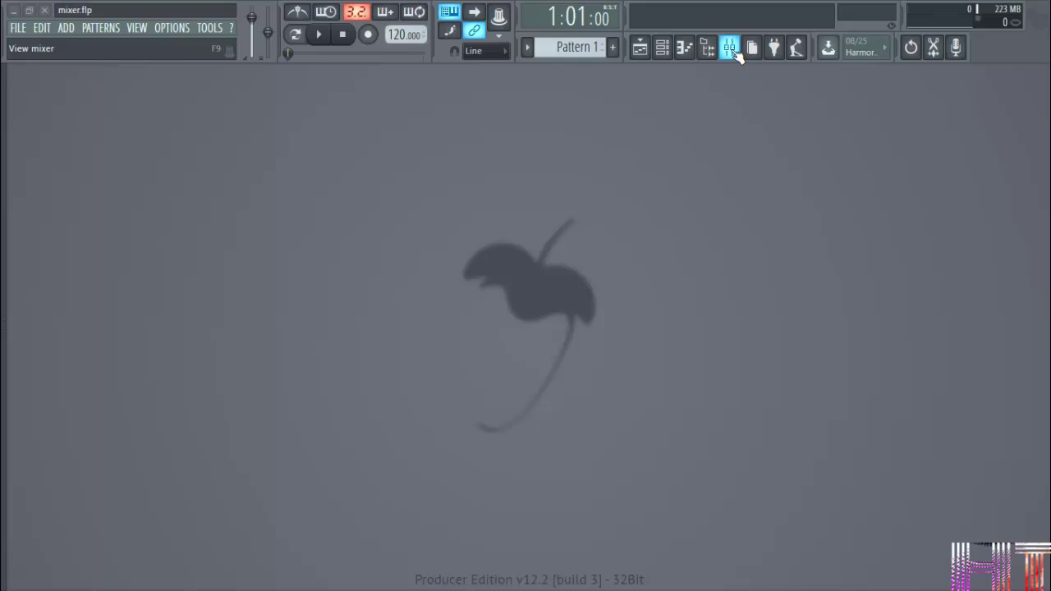
Open the mixer and reposition its window in the workspace
left_click(729, 48)
left_click_drag(723, 125, 691, 113)
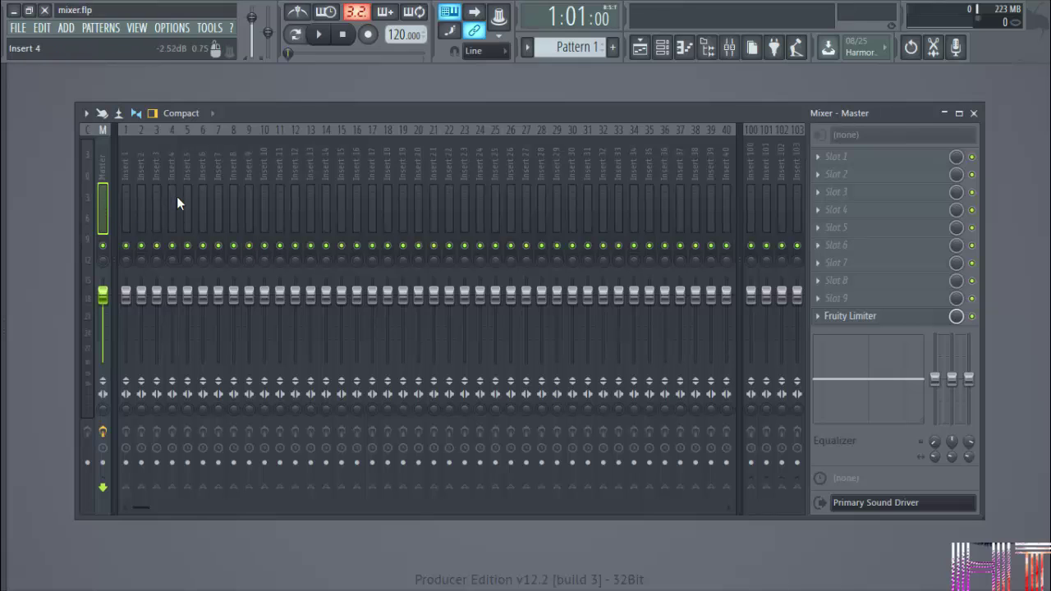
Look through the mixer's insert tracks, examine Inserts 87 and 94, and return to the first inserts
scroll(585, 207, "down", 5)
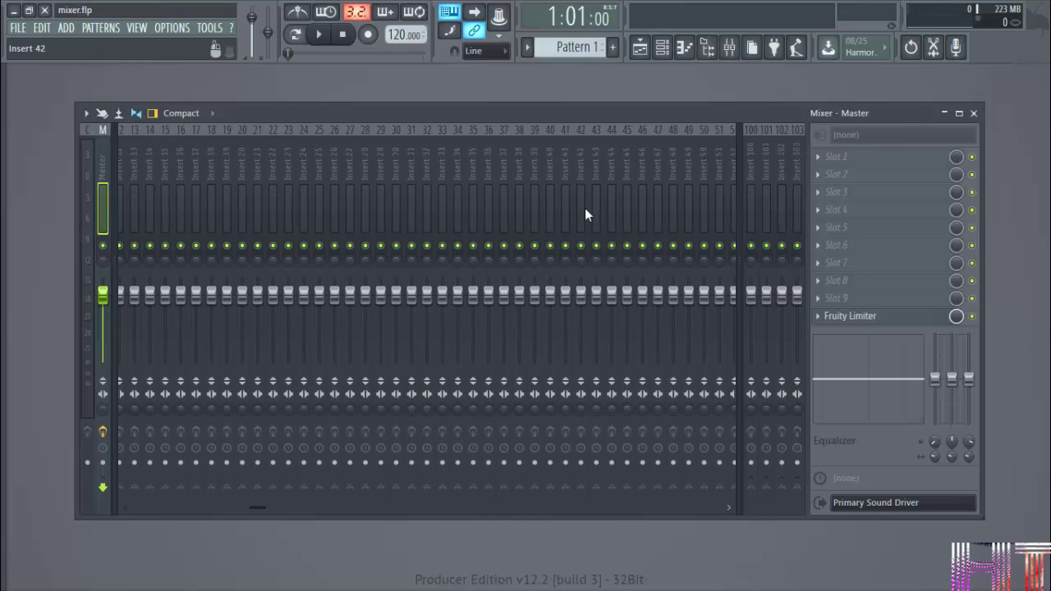
scroll(585, 207, "up", 5)
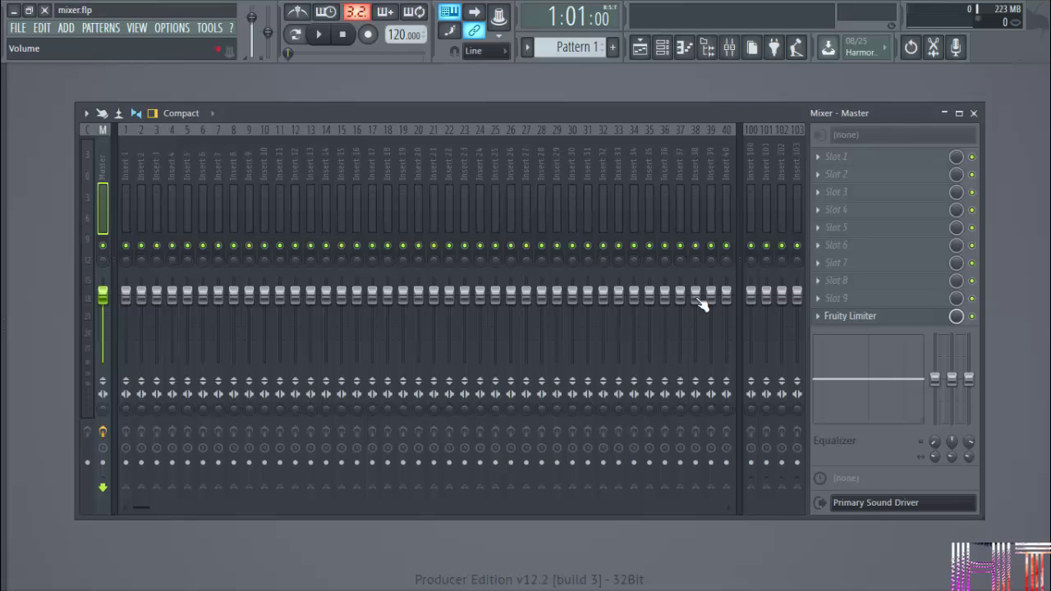
scroll(690, 175, "down", 15)
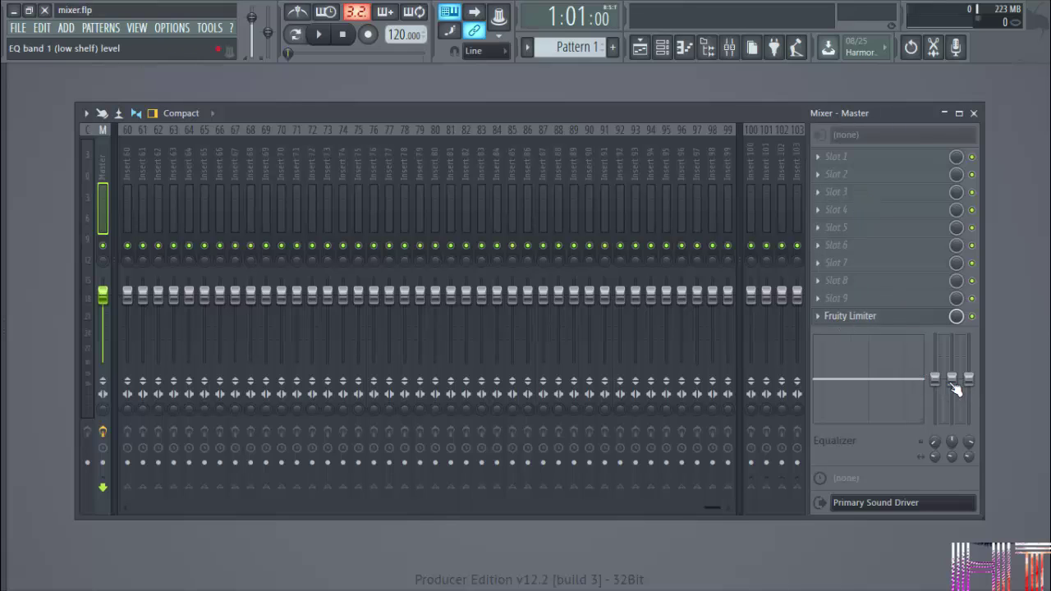
left_click(481, 212)
left_click(543, 215)
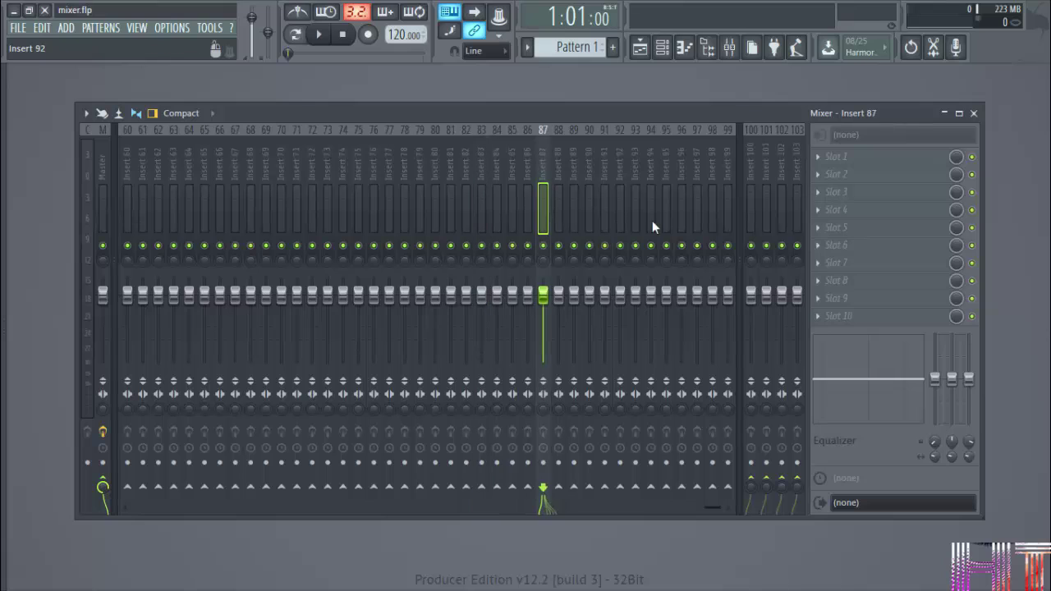
left_click(652, 220)
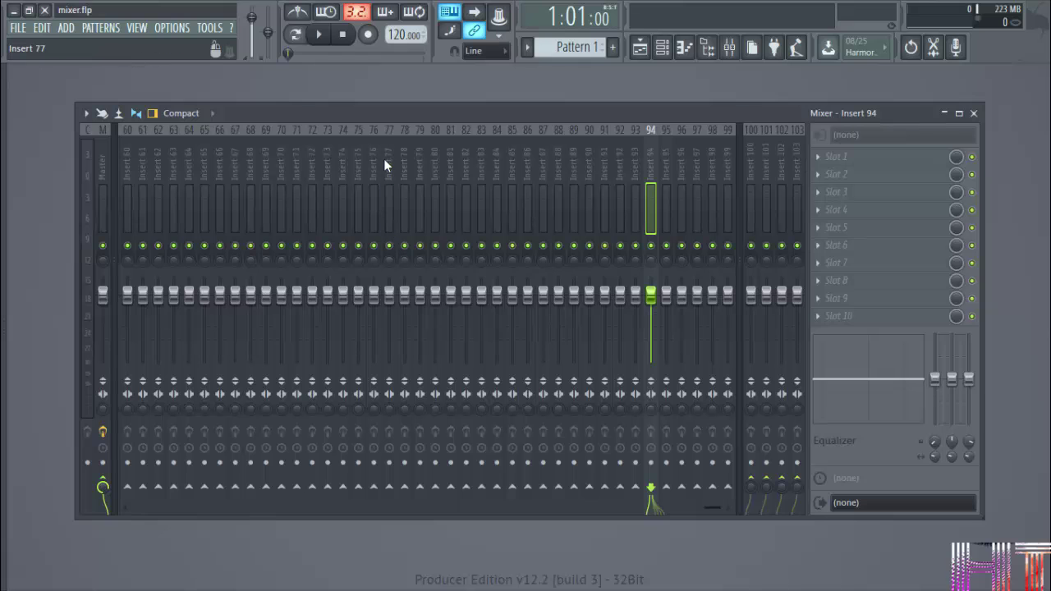
scroll(384, 211, "left", 8)
scroll(384, 213, "left", 3)
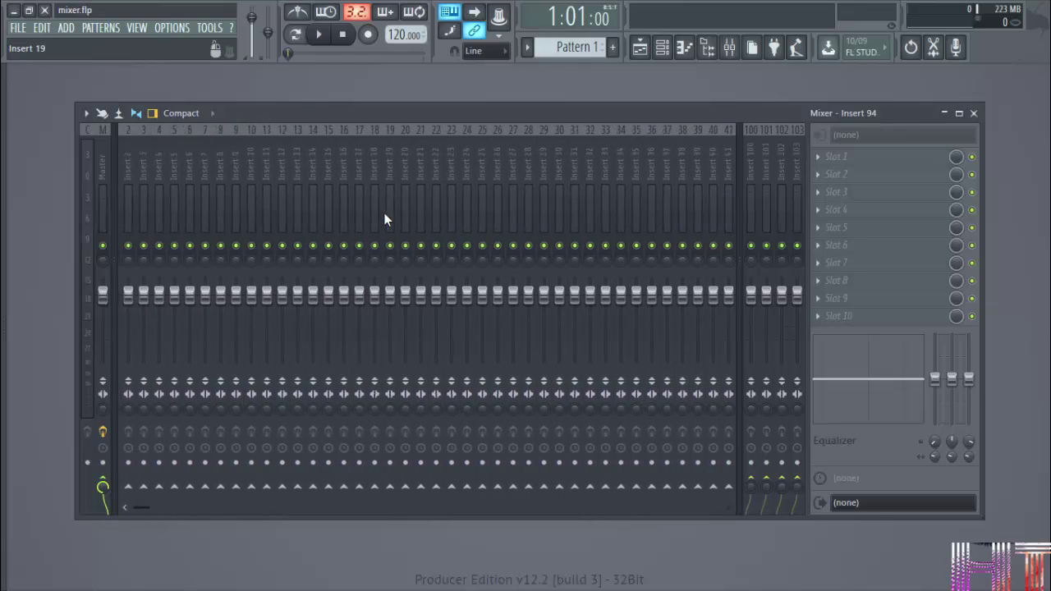
scroll(294, 160, "left", 5)
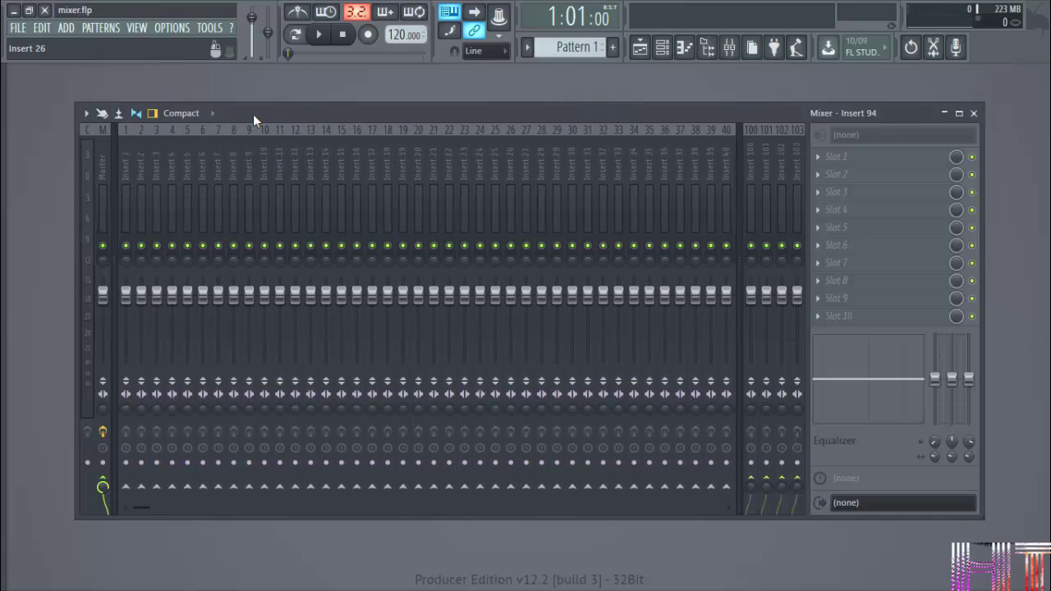
Save the mixer.flp project and start a new project
left_click(19, 29)
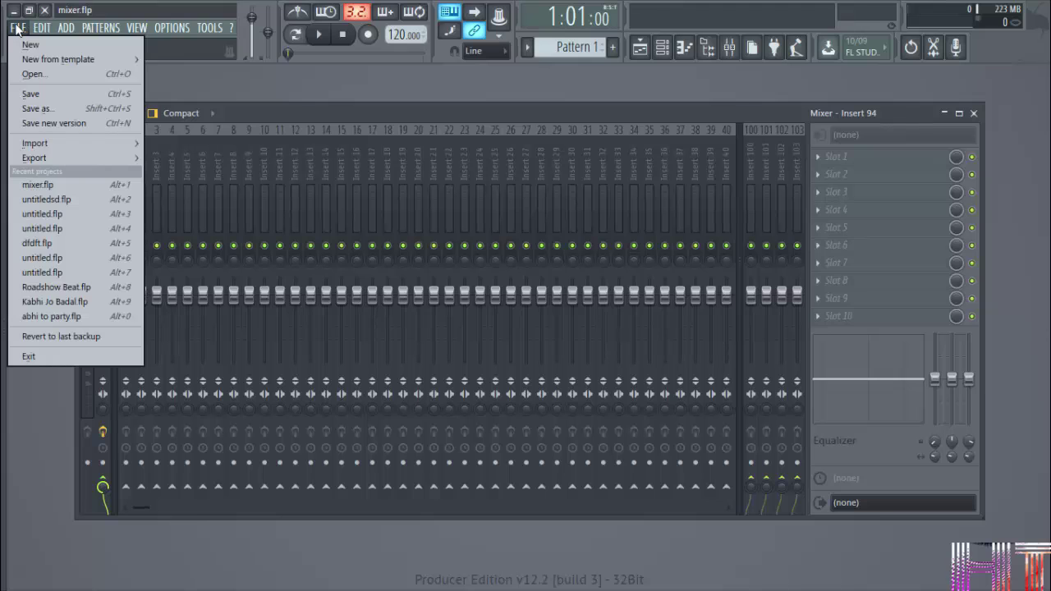
mouse_move(46, 60)
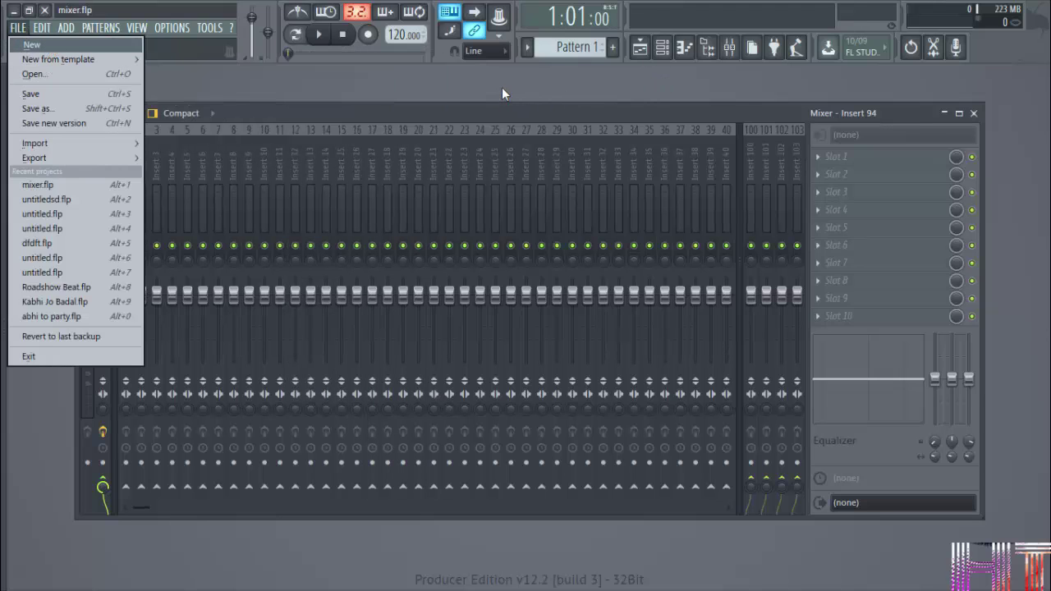
left_click(502, 87)
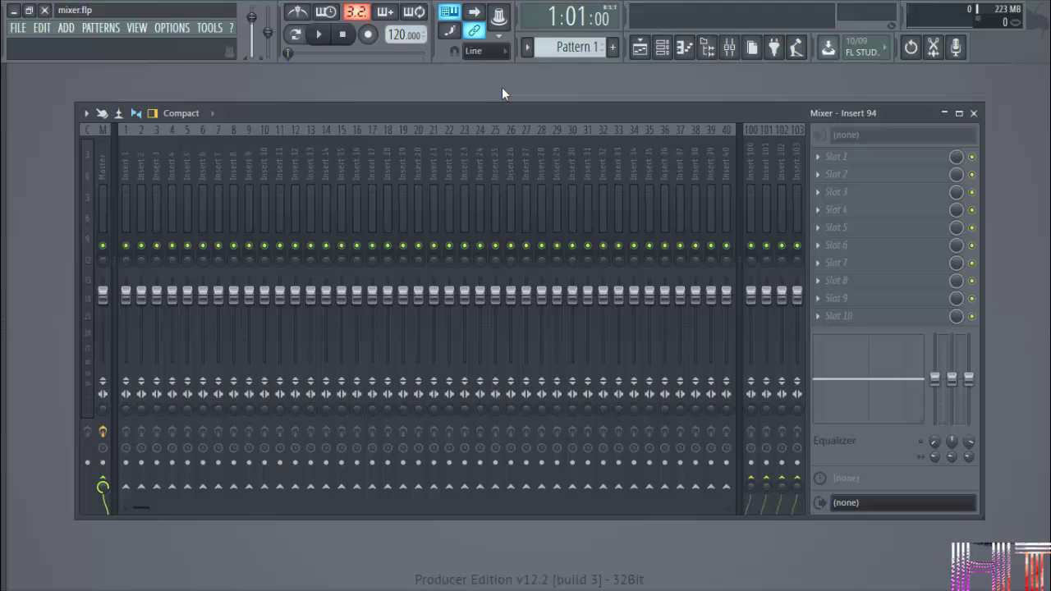
left_click(25, 33)
left_click(40, 92)
left_click(17, 30)
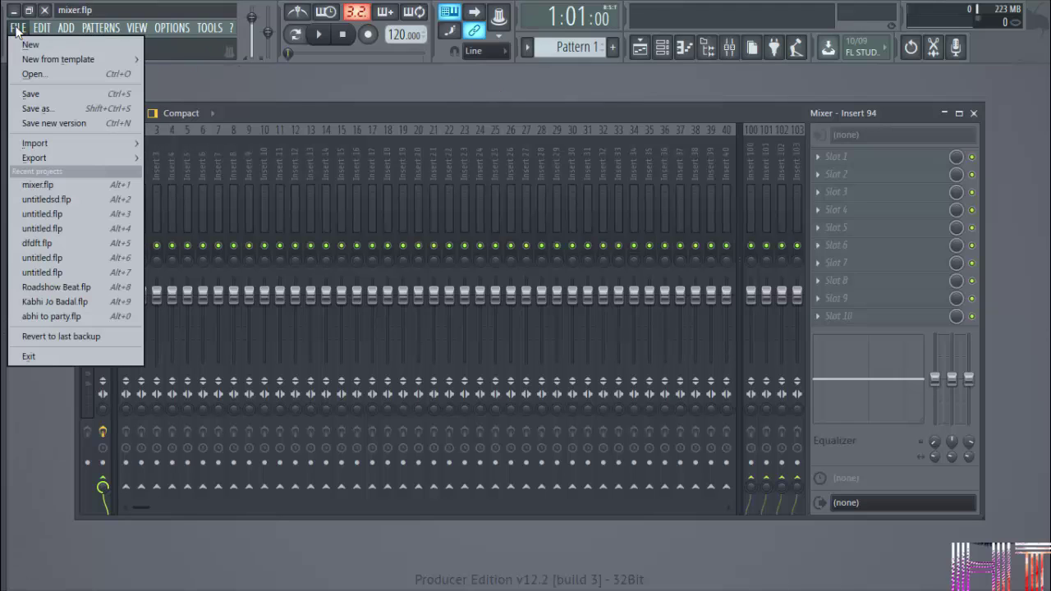
left_click(43, 44)
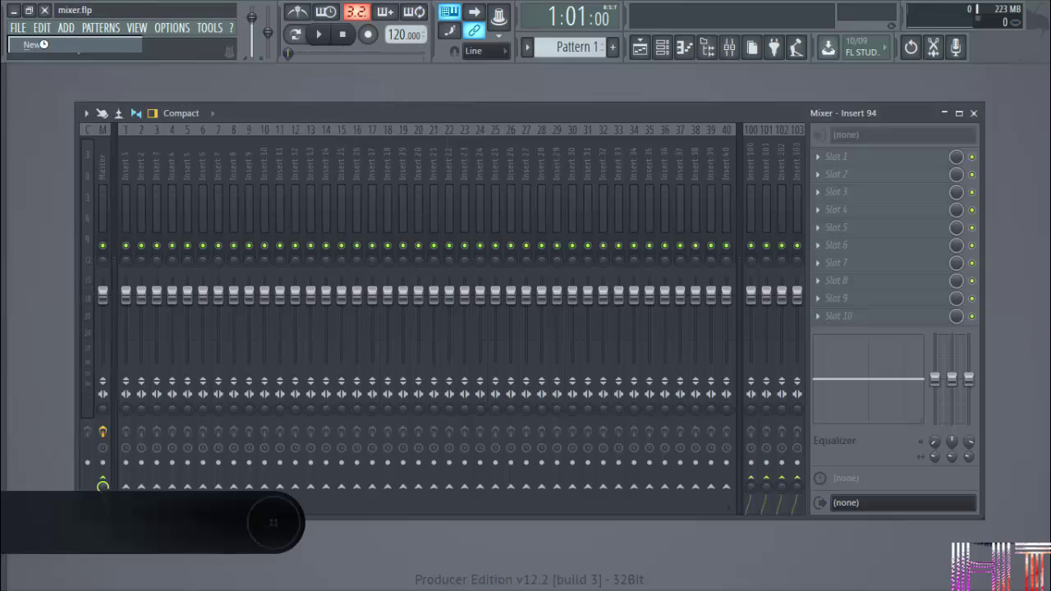
Show the channel rack, open the Kick channel's sampler settings and audition its waveform
left_click(663, 49)
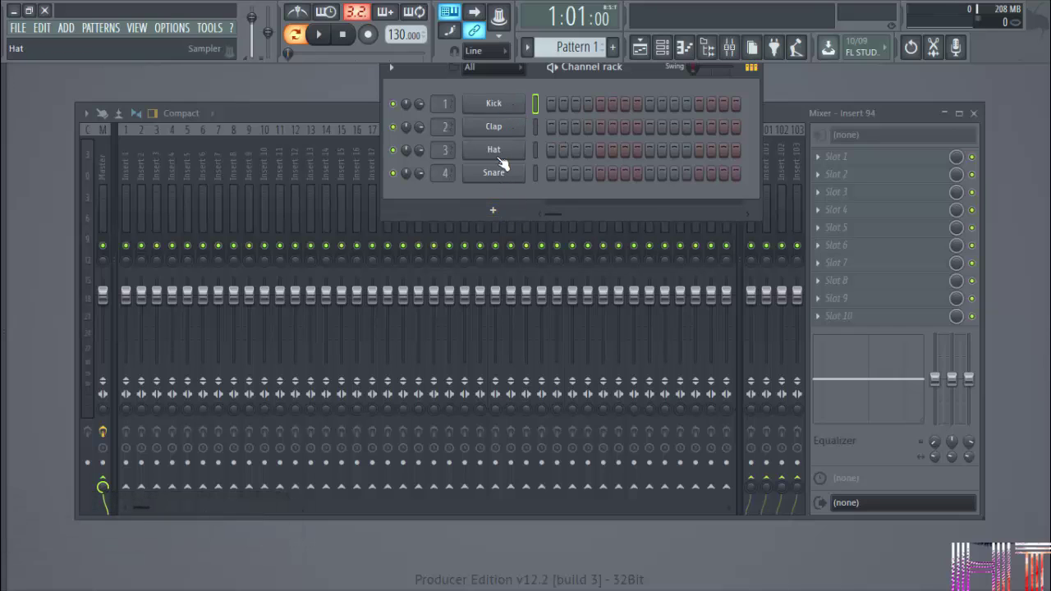
left_click(503, 105)
left_click_drag(287, 197, 888, 93)
left_click(887, 359)
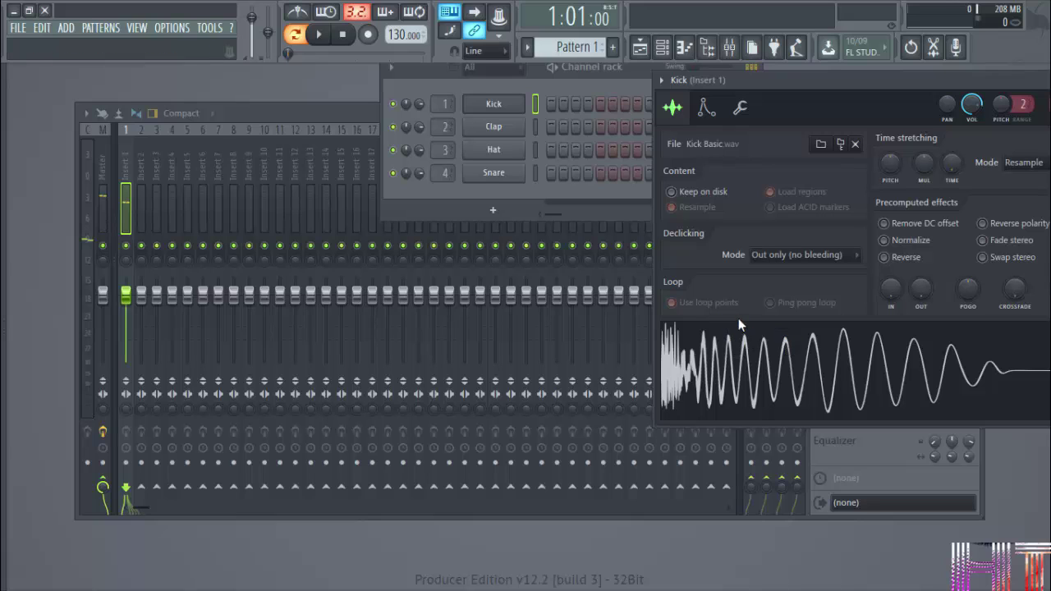
left_click(751, 365)
Audition the Clap sample in its channel settings, and select Insert 1 in the mixer
left_click(494, 127)
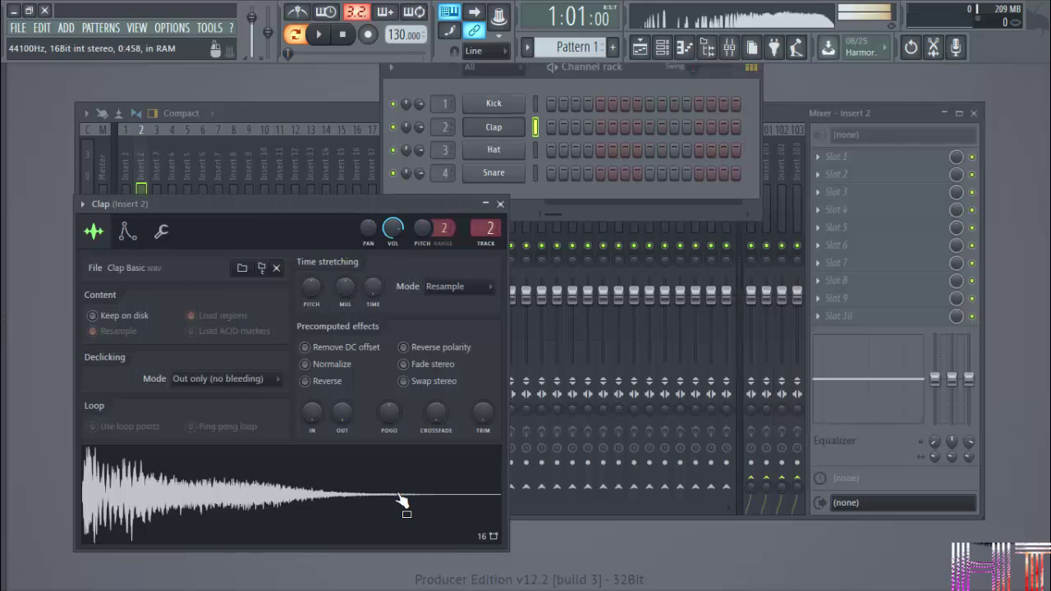
left_click_drag(324, 217, 832, 161)
left_click(798, 459)
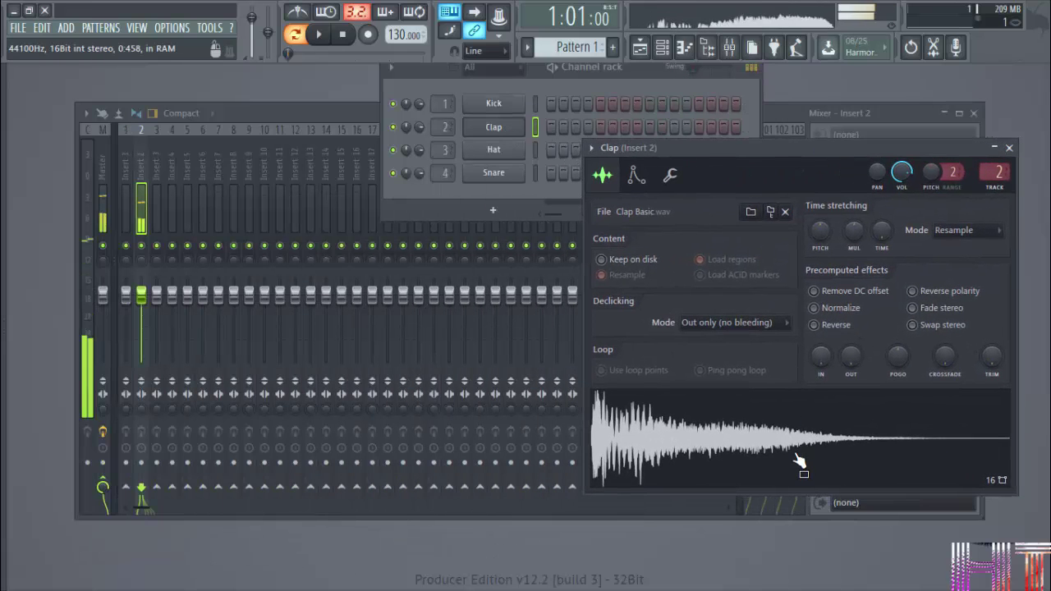
left_click(1009, 148)
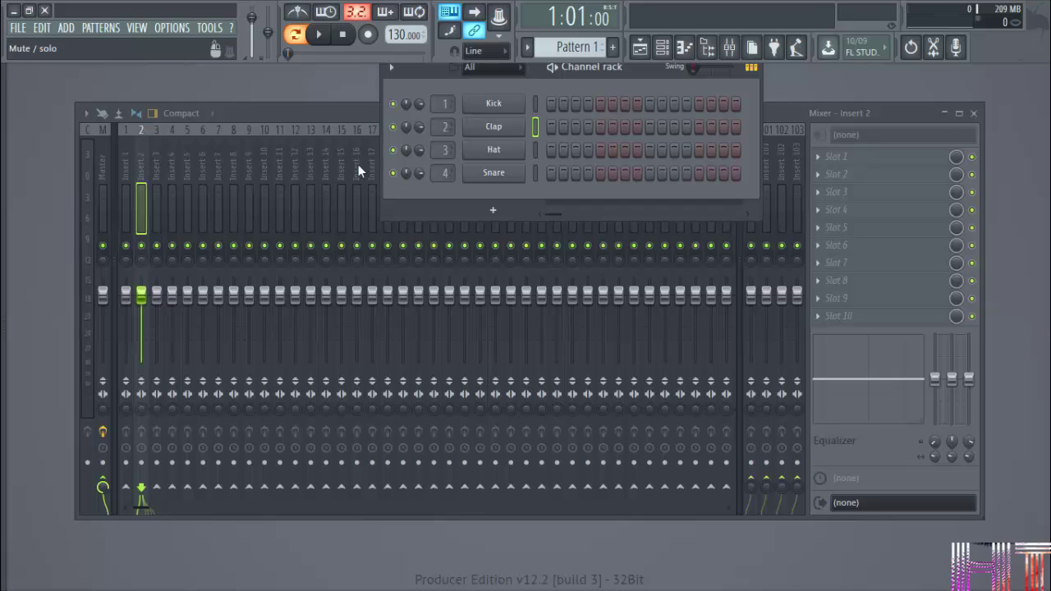
left_click(123, 195)
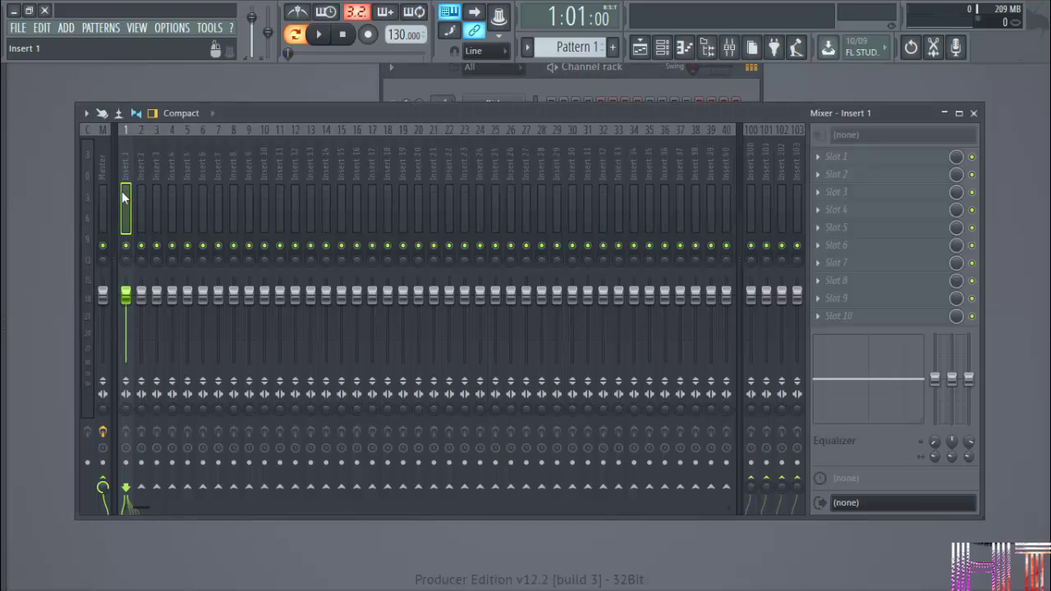
Fill the Hat channel with a hit on every second step and play the pattern
left_click(639, 66)
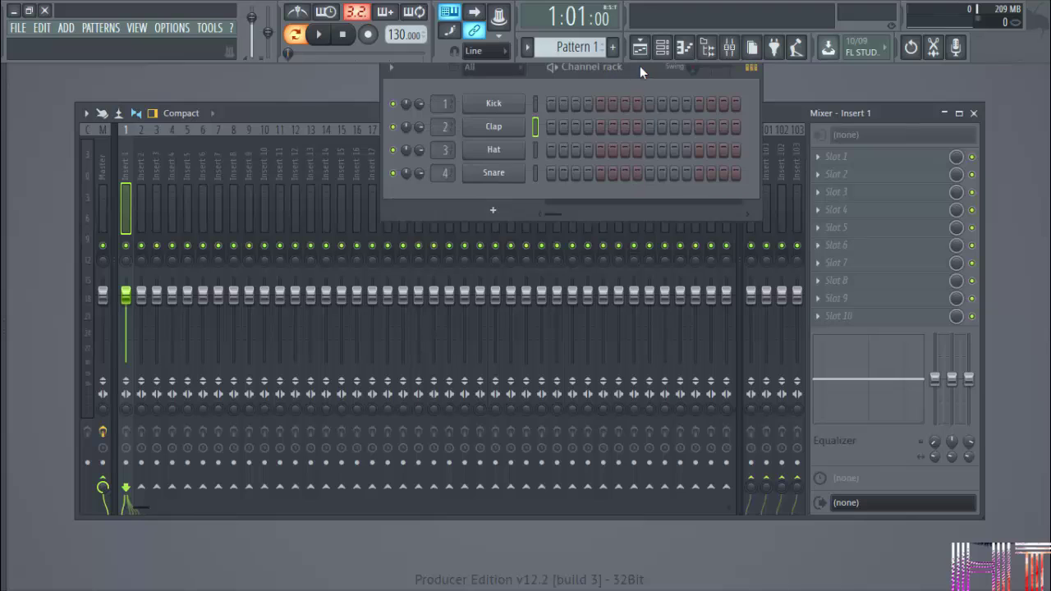
left_click(507, 158)
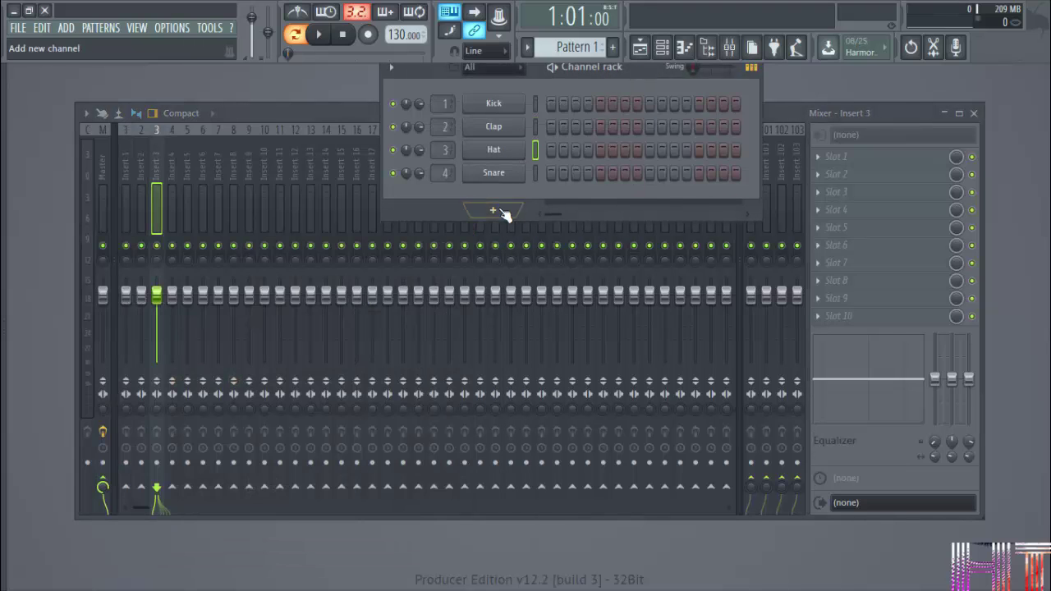
right_click(495, 152)
left_click(692, 228)
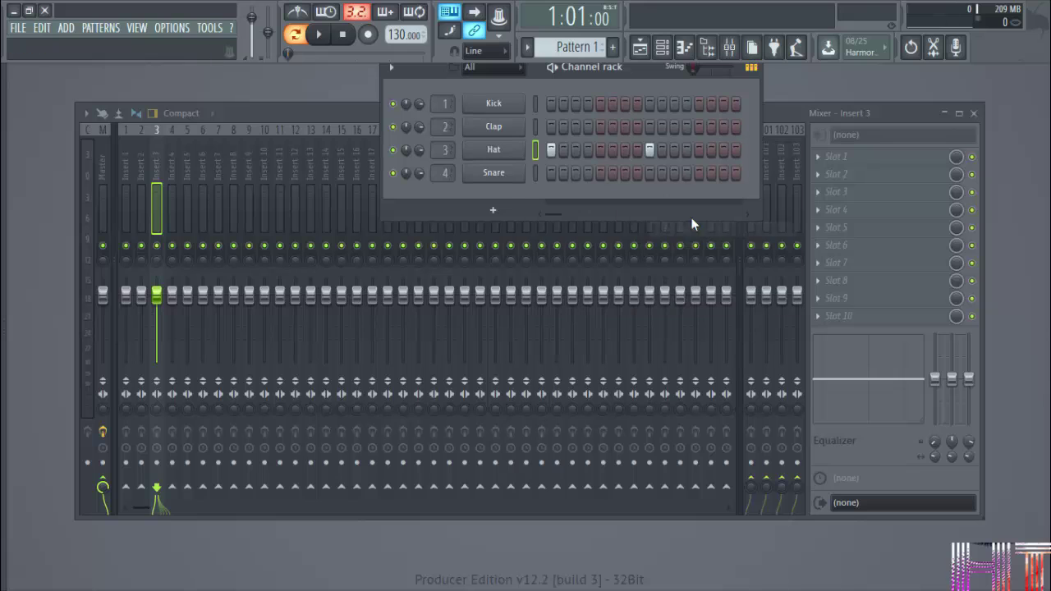
right_click(507, 154)
left_click(683, 199)
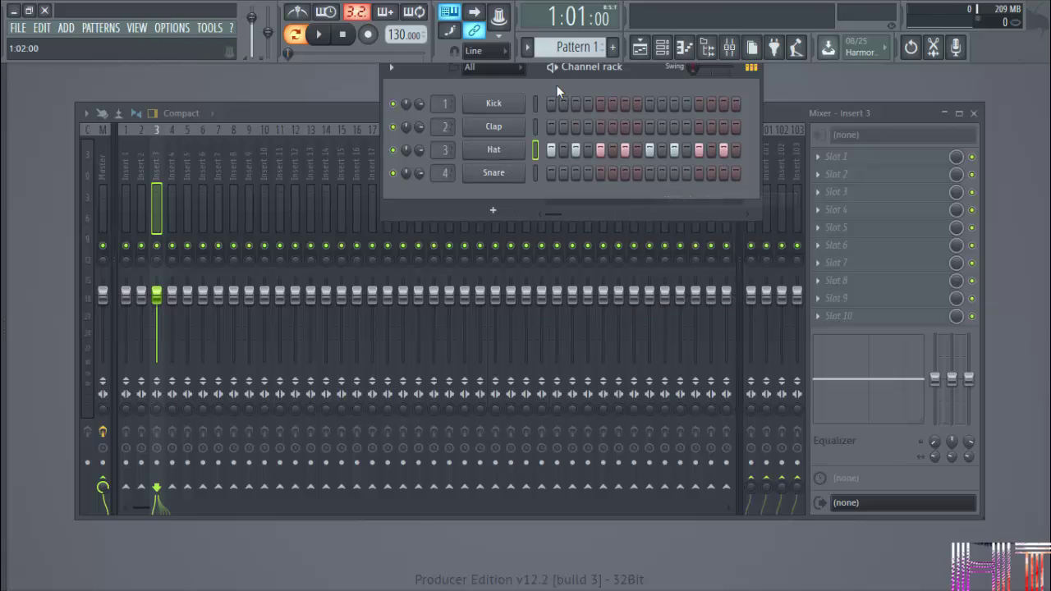
key("space")
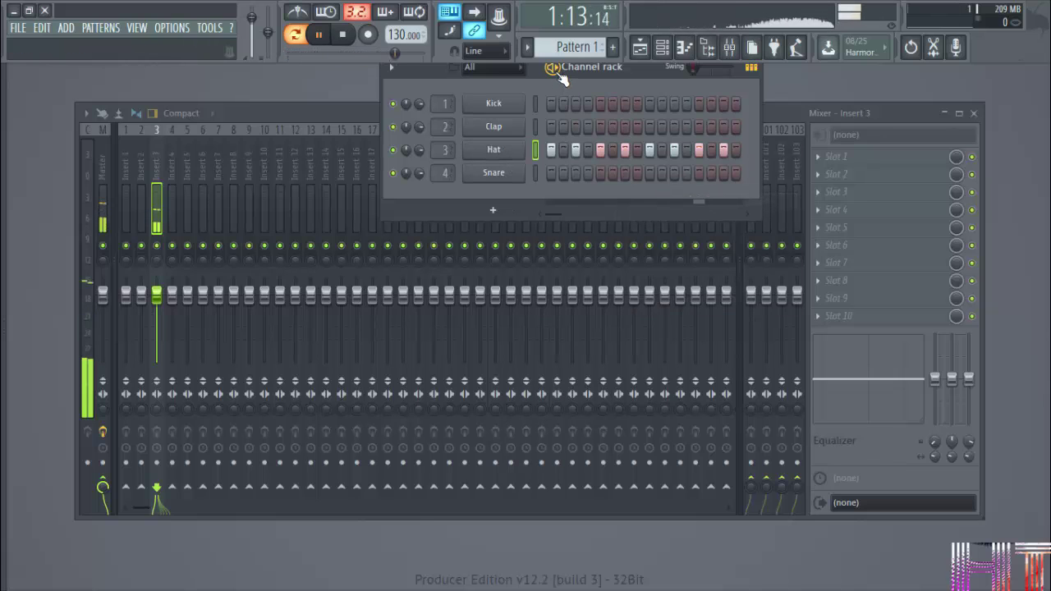
key("space")
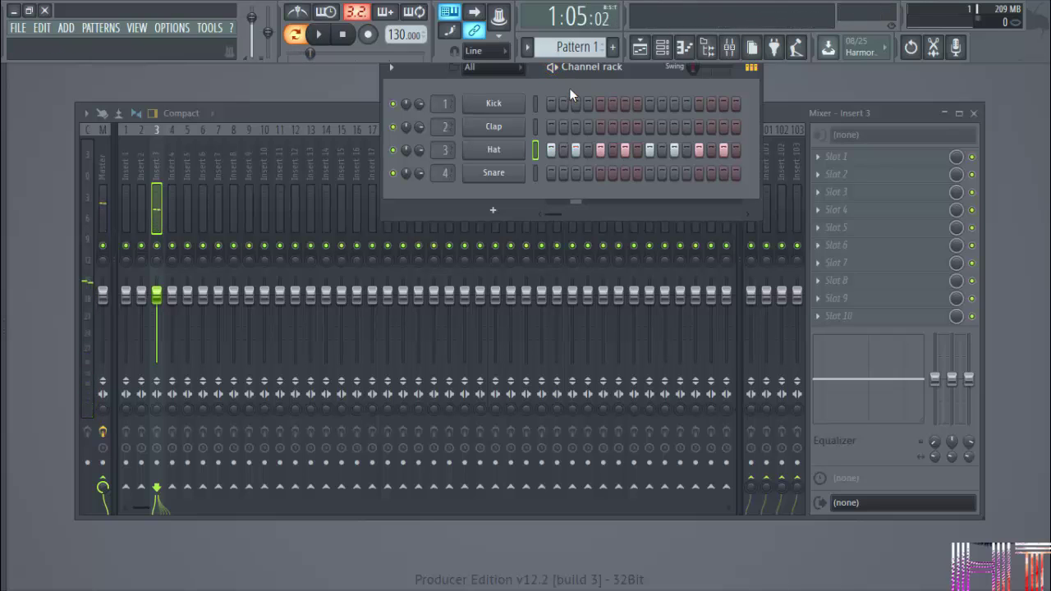
Load Fruity Reeverb 2 into slot 1 of Insert 3 and raise its wet level
left_click(823, 158)
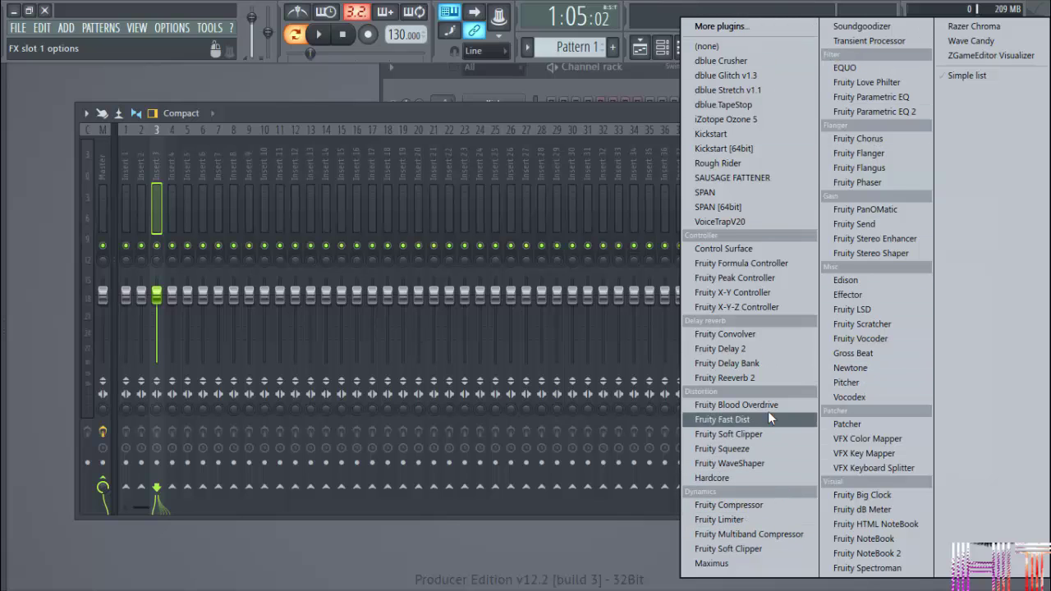
left_click(763, 377)
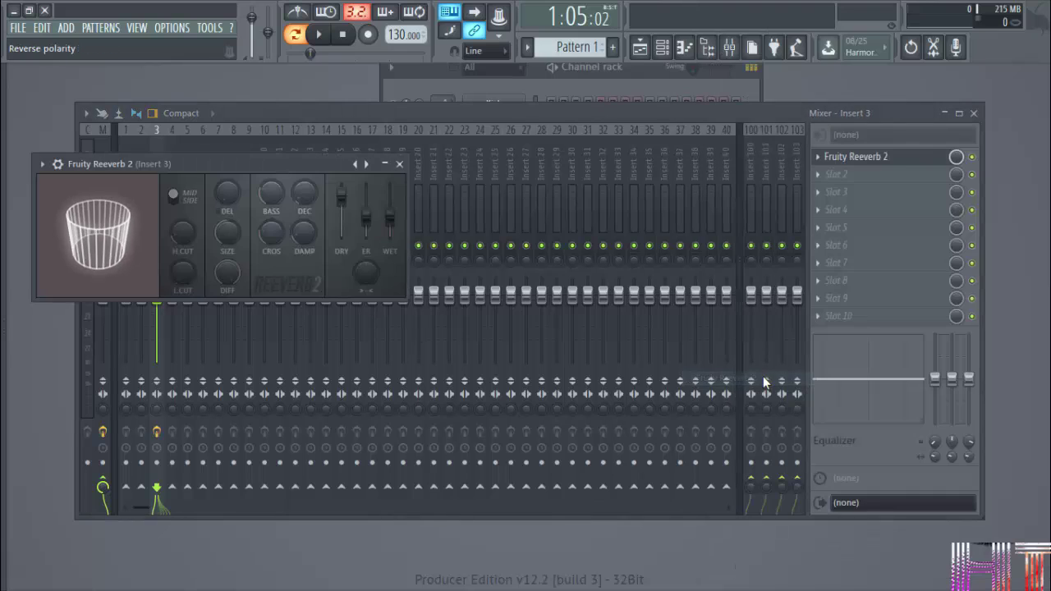
left_click_drag(404, 178, 455, 193)
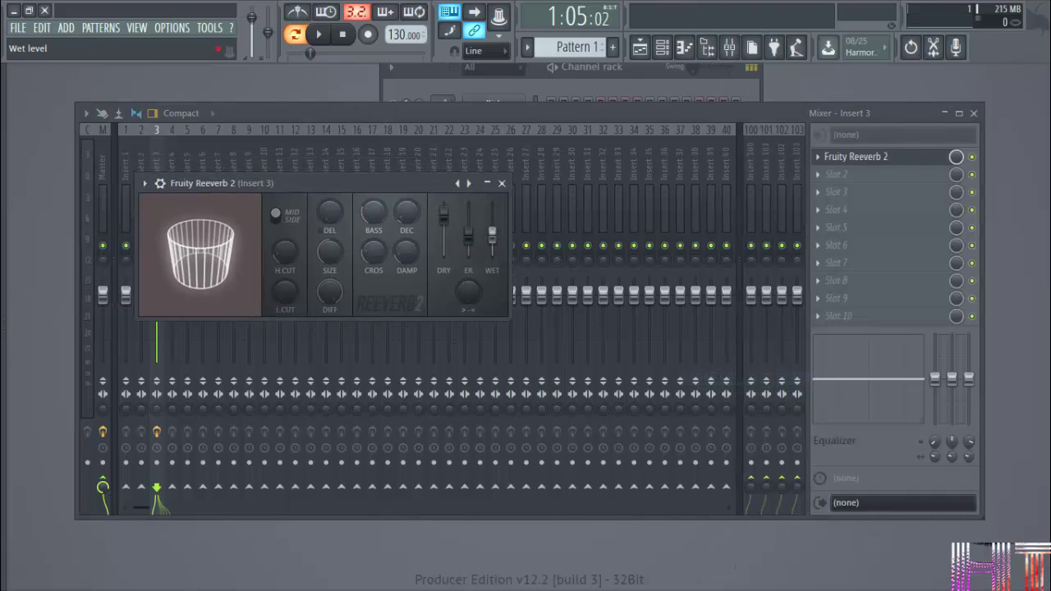
left_click_drag(492, 236, 492, 220)
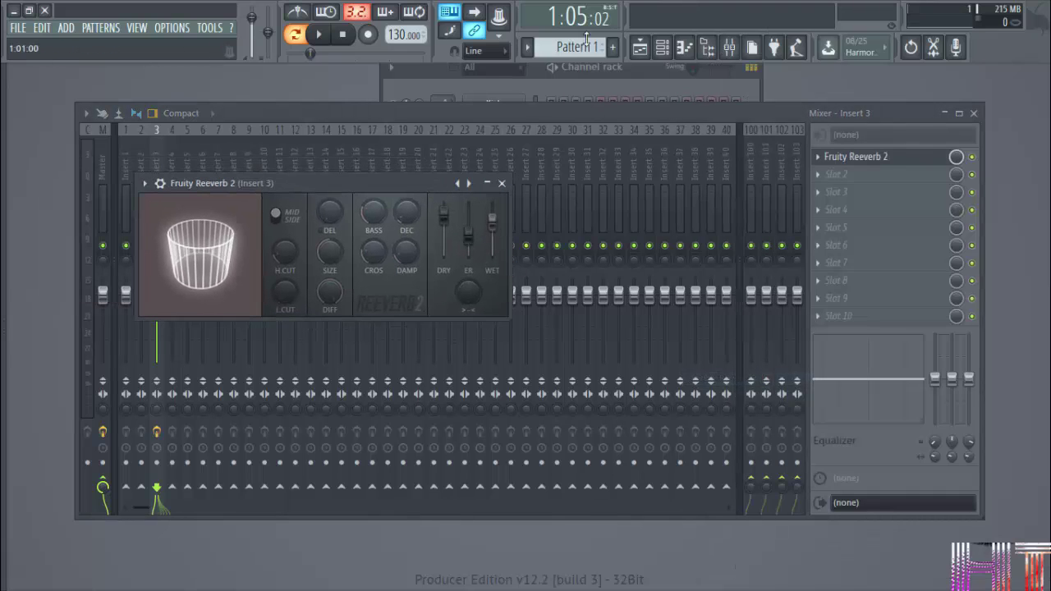
Play the Hat pattern with the reverb applied, then pause playback
left_click(642, 67)
key("space")
left_click_drag(344, 181, 500, 372)
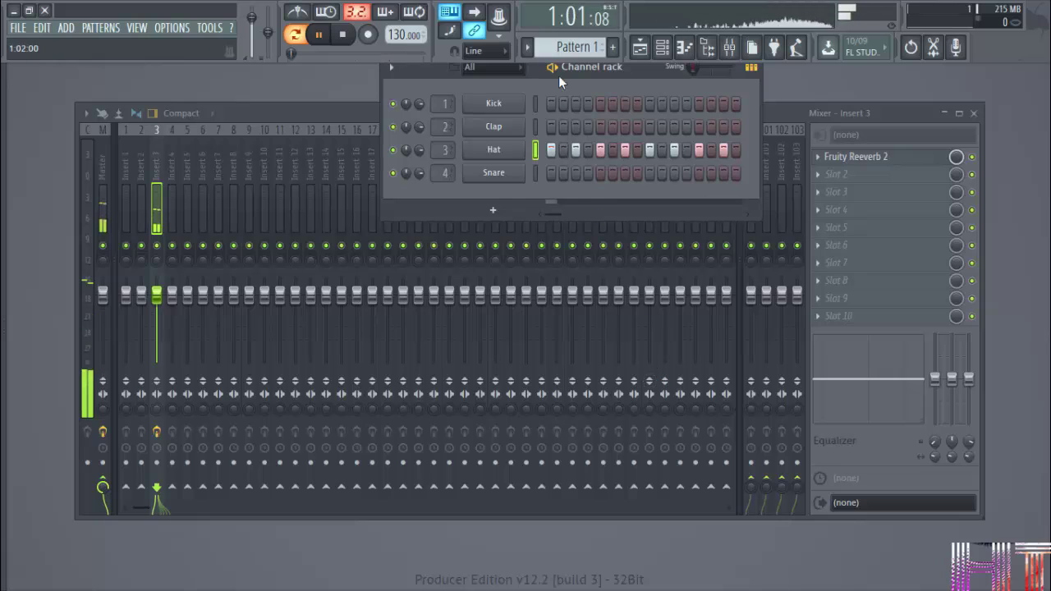
key("space")
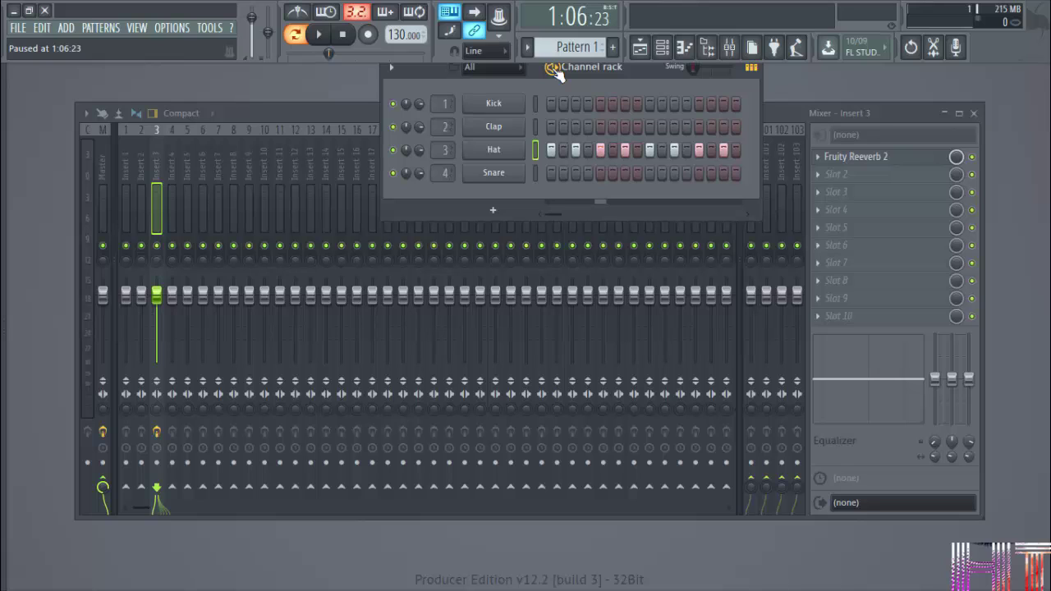
Select several insert tracks in the mixer in turn, ending on Insert 9, to compare their effect slots
left_click(296, 114)
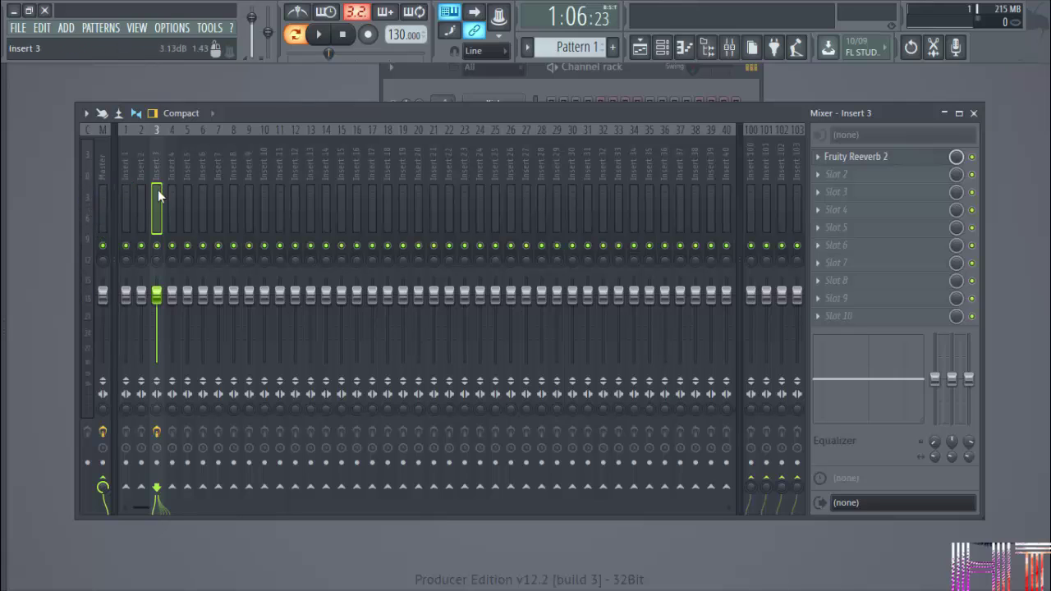
left_click(127, 197)
left_click(197, 207)
left_click(311, 215)
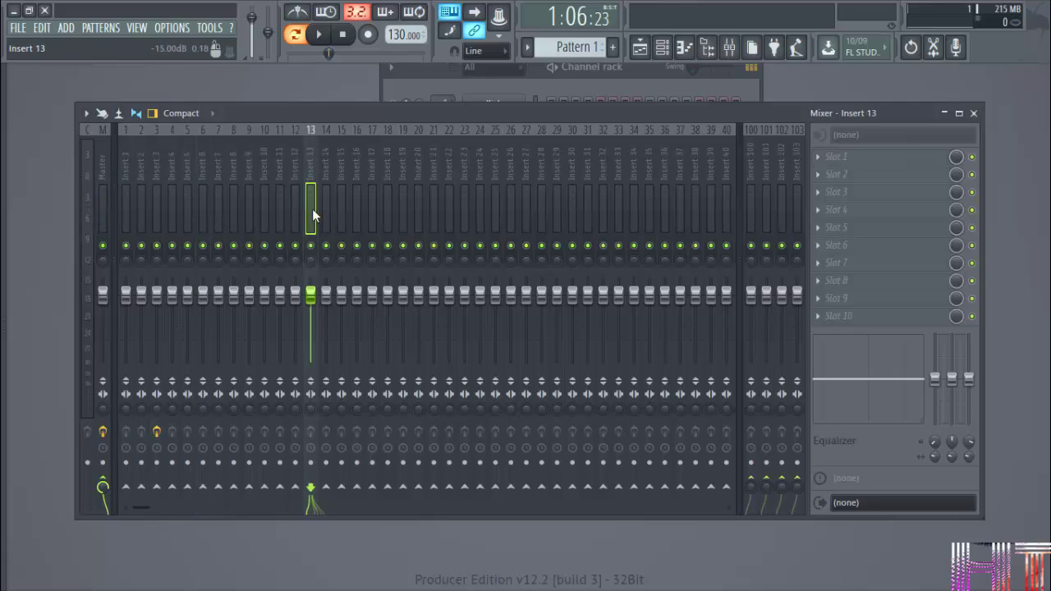
left_click(434, 210)
left_click(608, 212)
left_click(344, 212)
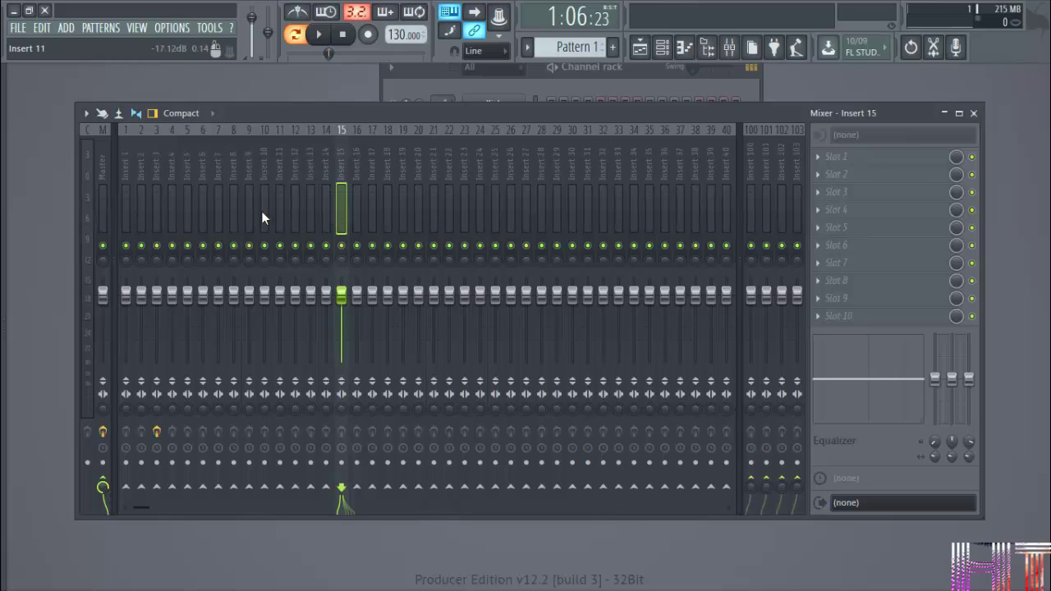
left_click(249, 212)
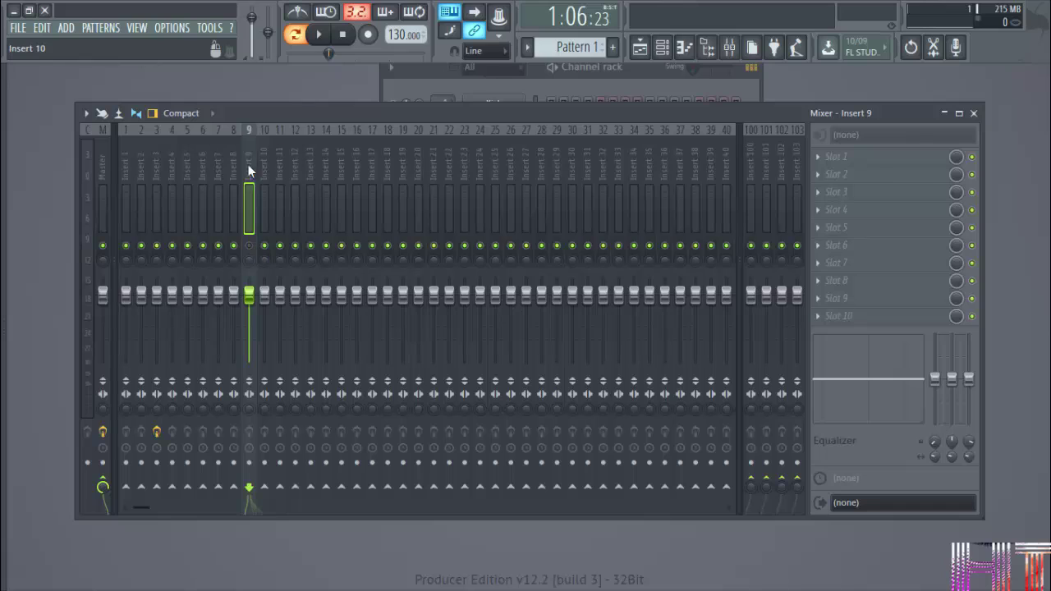
Solo Insert 9 and release the solo so that all mixer tracks are enabled
right_click(250, 247)
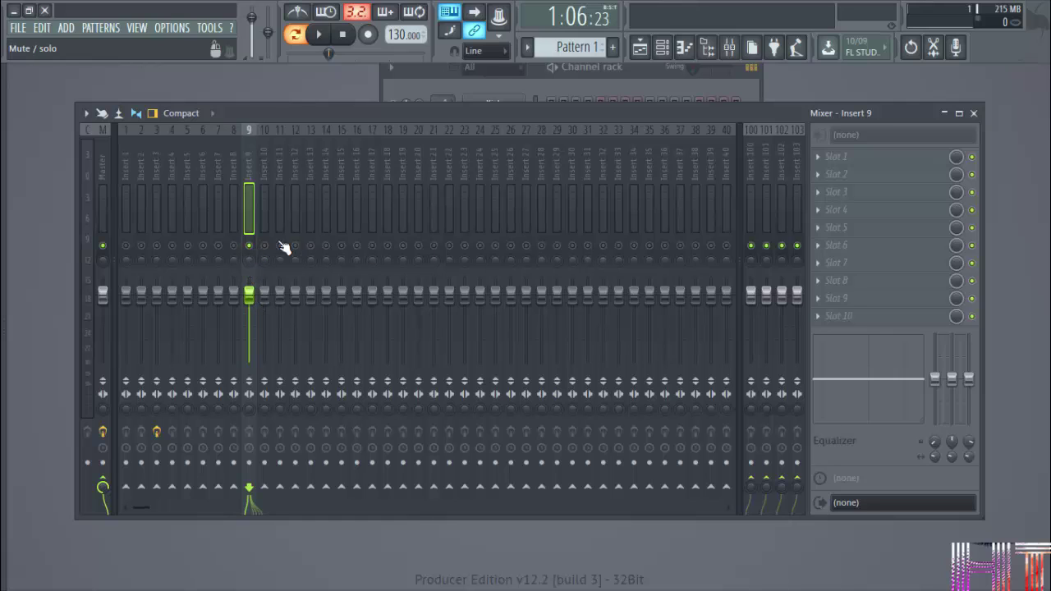
right_click(251, 246)
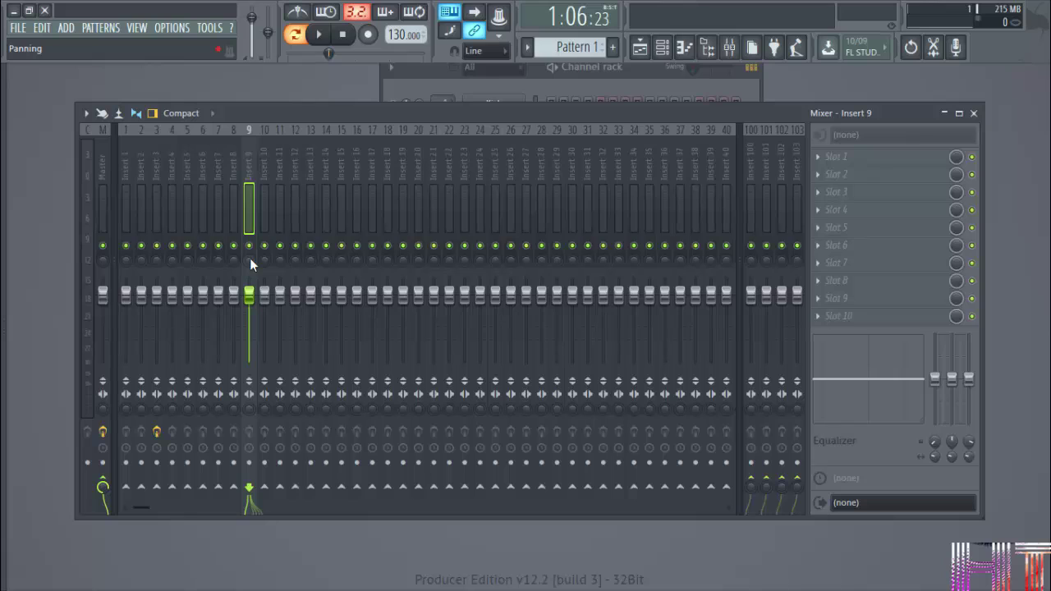
Lower the volume fader of Insert 9 slightly and try out its panning and stereo separation controls
left_click_drag(250, 258, 250, 258)
mouse_move(252, 304)
left_mouse_down()
mouse_move(253, 340)
mouse_move(249, 301)
left_mouse_up()
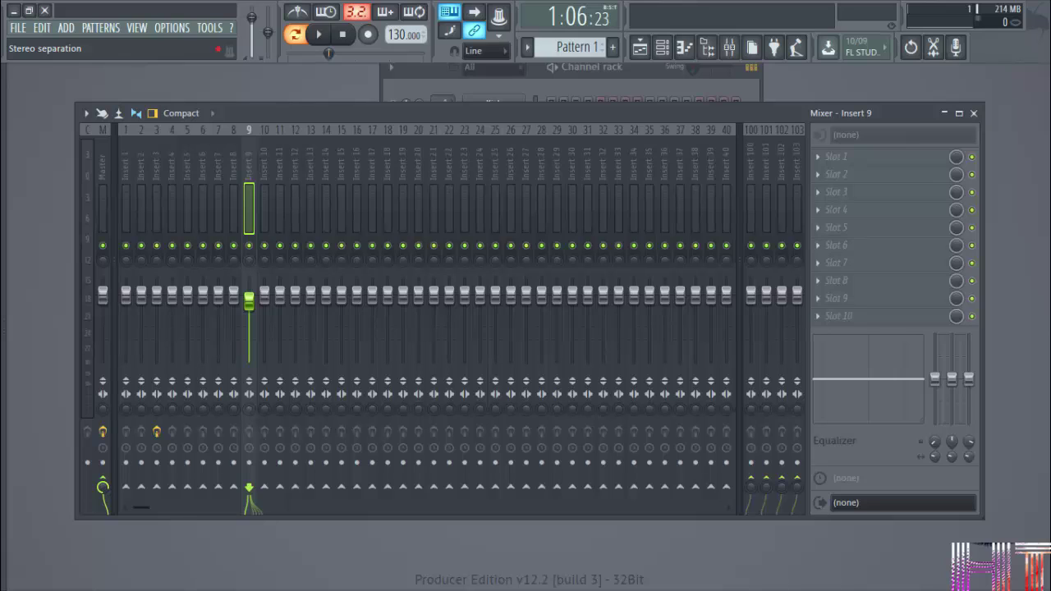
mouse_move(248, 408)
left_mouse_down()
mouse_move(248, 394)
mouse_move(250, 409)
left_mouse_up()
left_click_drag(251, 409, 252, 402)
Select Insert 3 and play the Hat pattern with its reverb effect enabled, pausing playback after listening
left_click(156, 209)
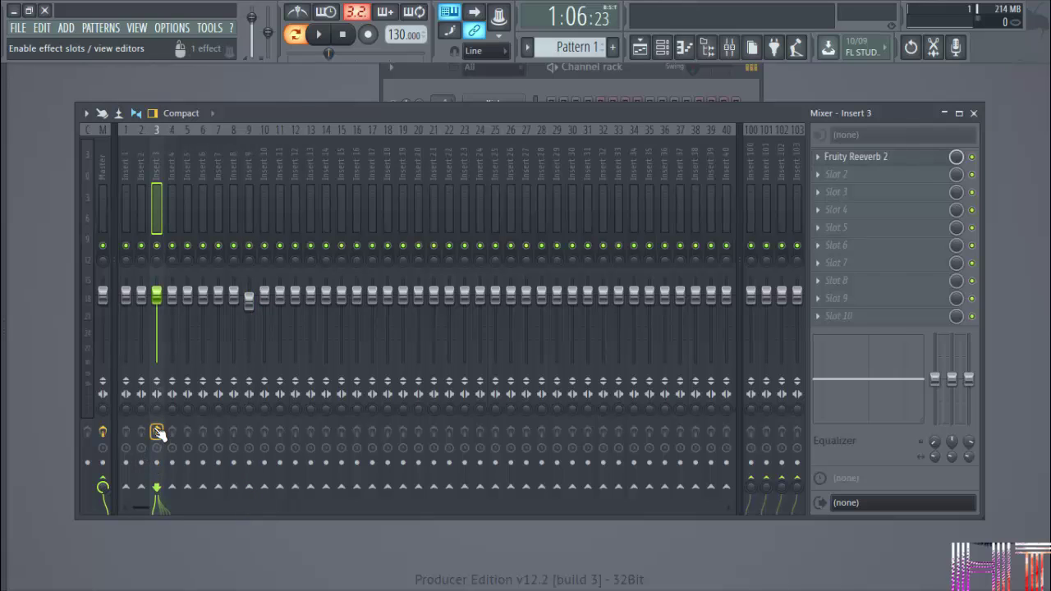
left_click(594, 78)
key("space")
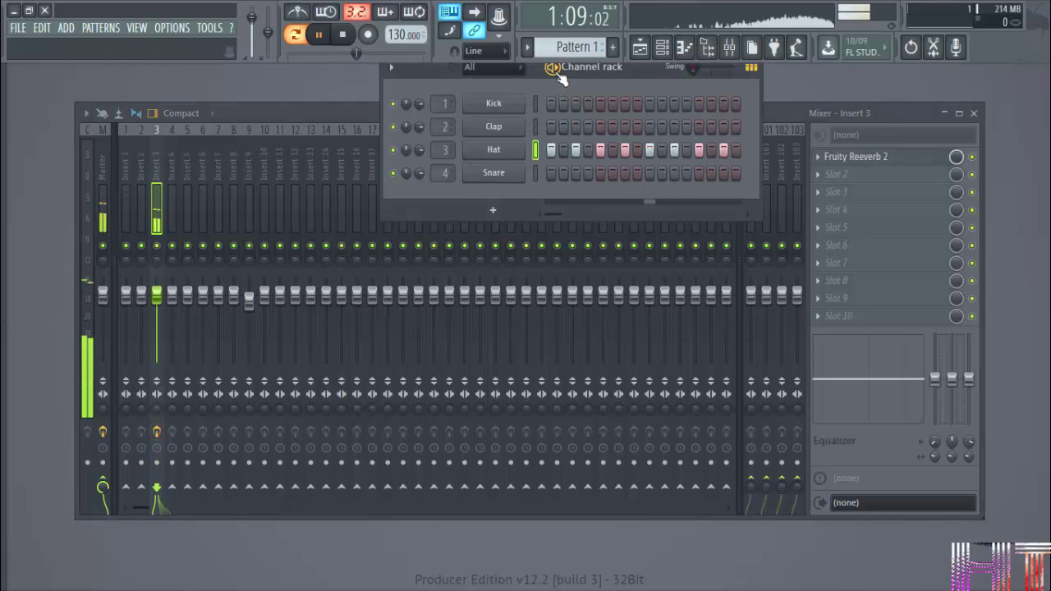
key("space")
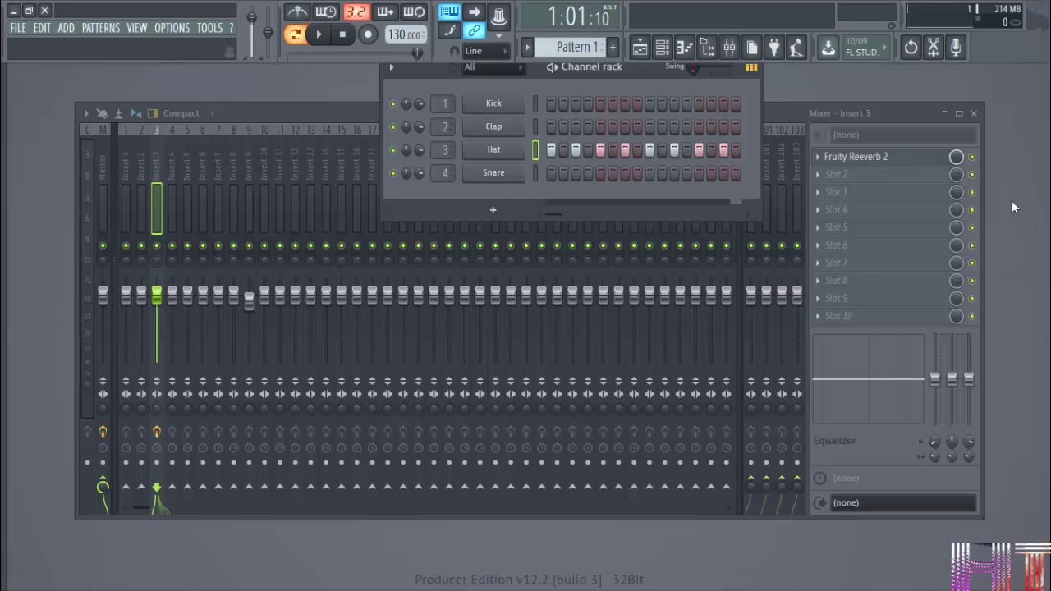
Bypass the effect slots of Insert 3, play the Hat pattern without reverb, and re-enable the slots
left_click(977, 164)
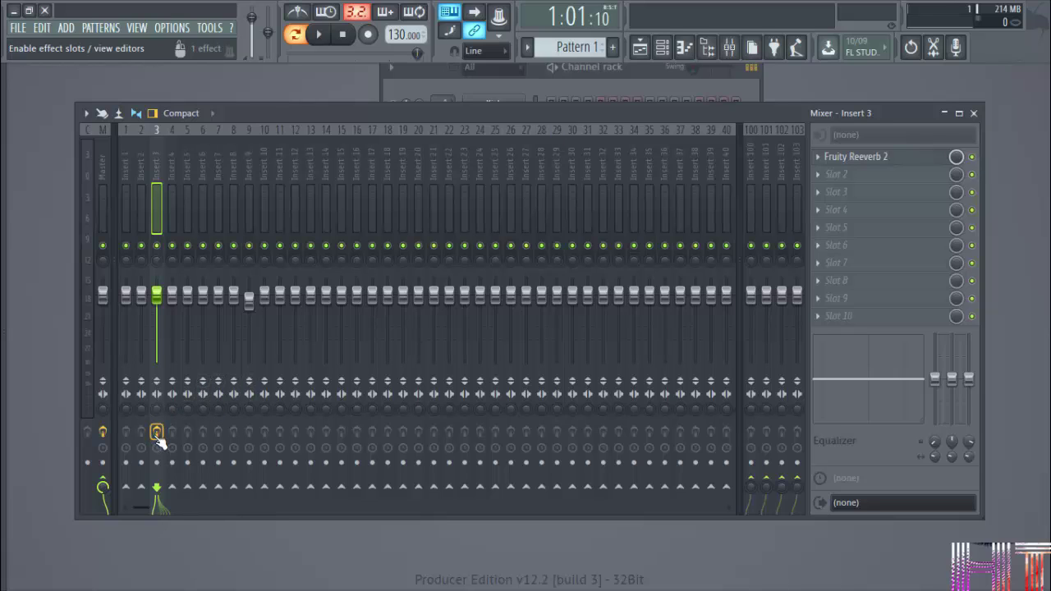
left_click(646, 66)
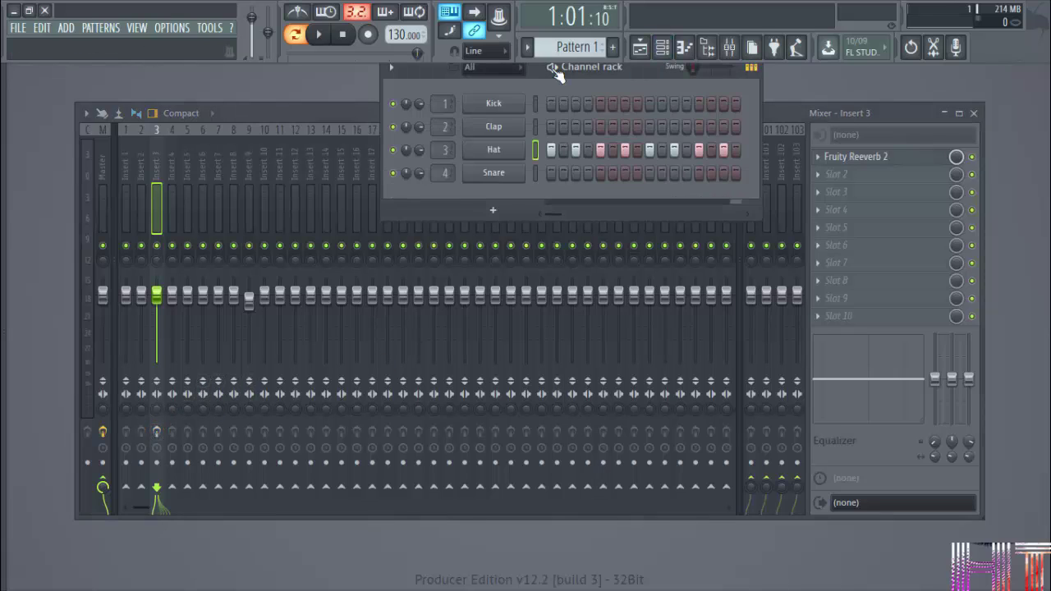
key("space")
key("space")
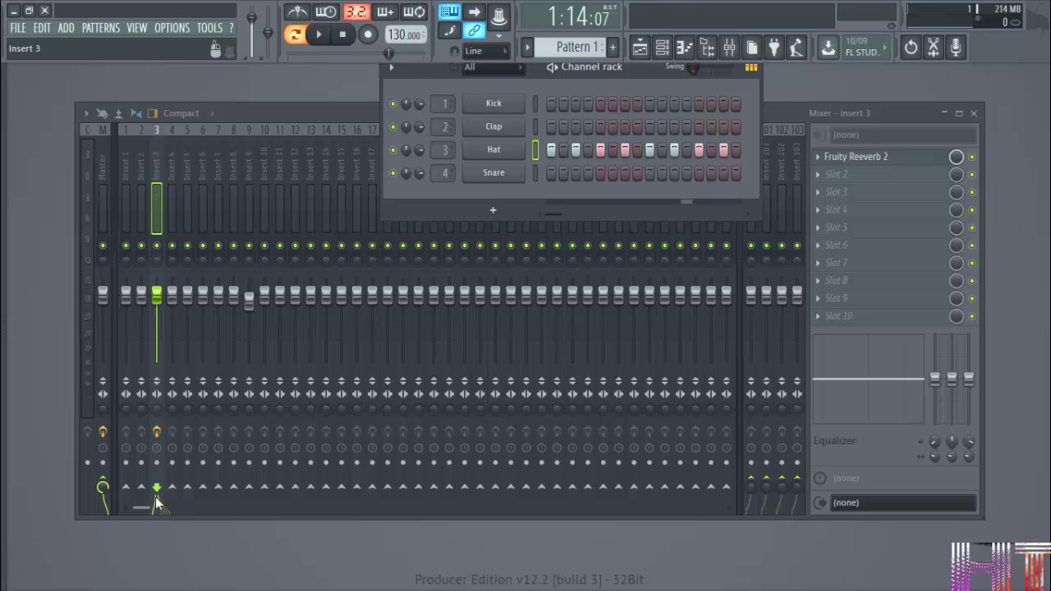
Select several insert tracks in turn, ending on Insert 25, to examine their routing to the Master
left_click(295, 215)
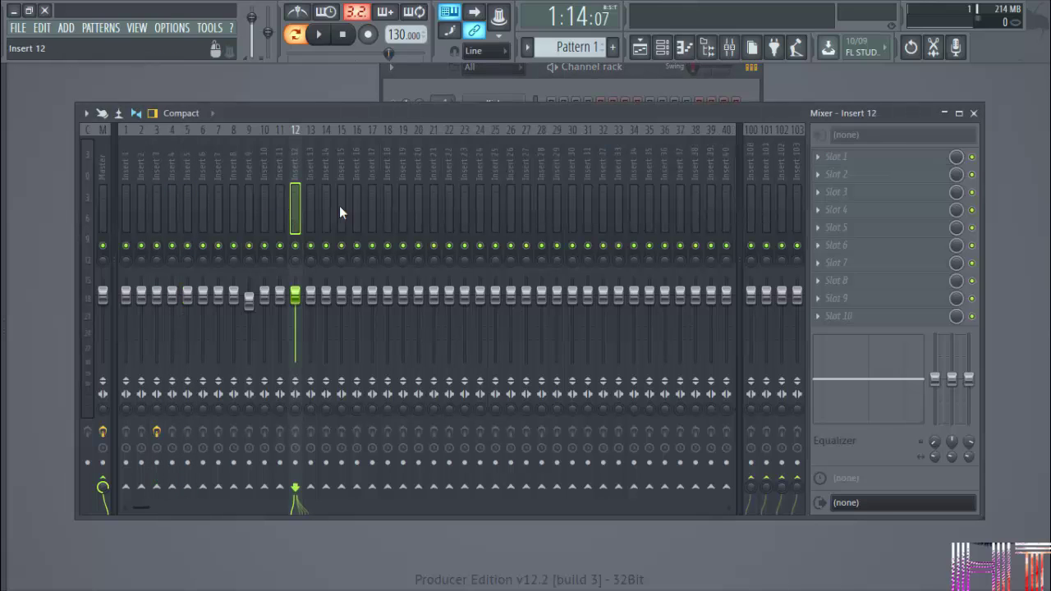
left_click(378, 205)
left_click(490, 196)
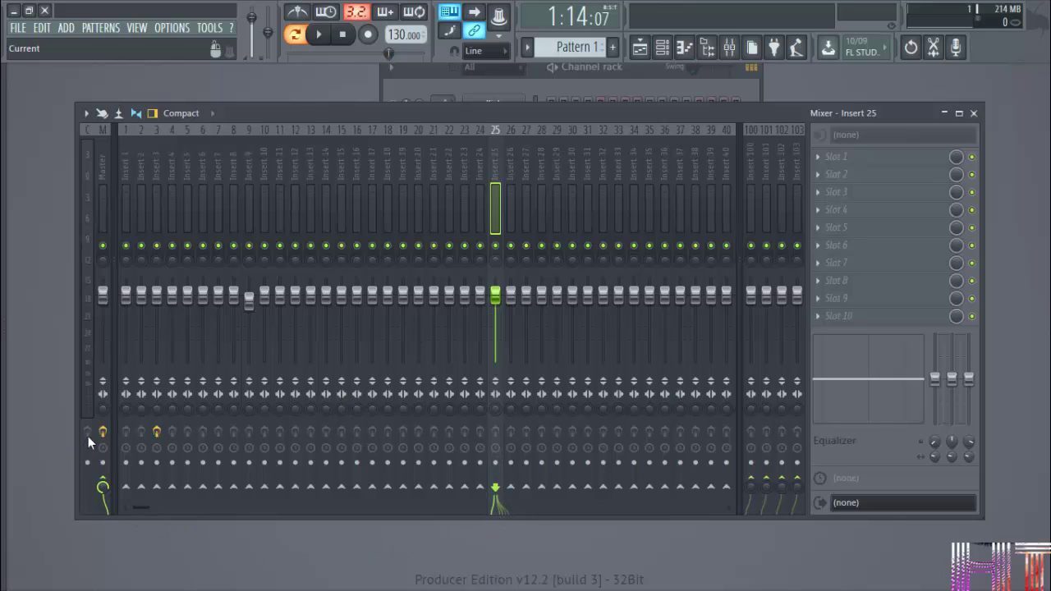
mouse_move(102, 489)
left_mouse_down()
mouse_move(102, 530)
mouse_move(102, 489)
left_mouse_up()
Enable a send from Insert 5 to Insert 100 and disable it again
left_click(191, 208)
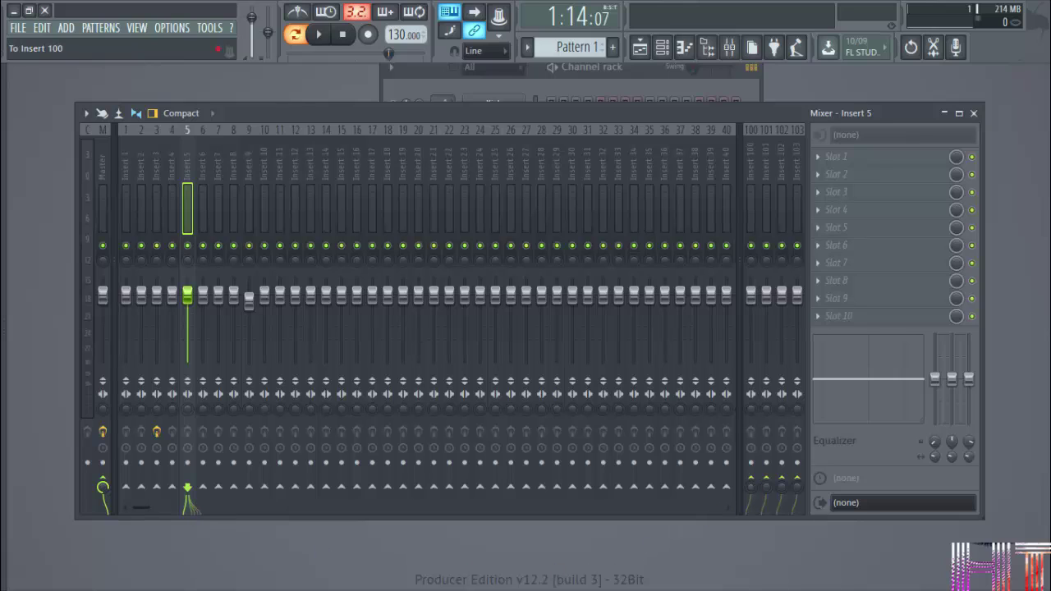
left_click(750, 484)
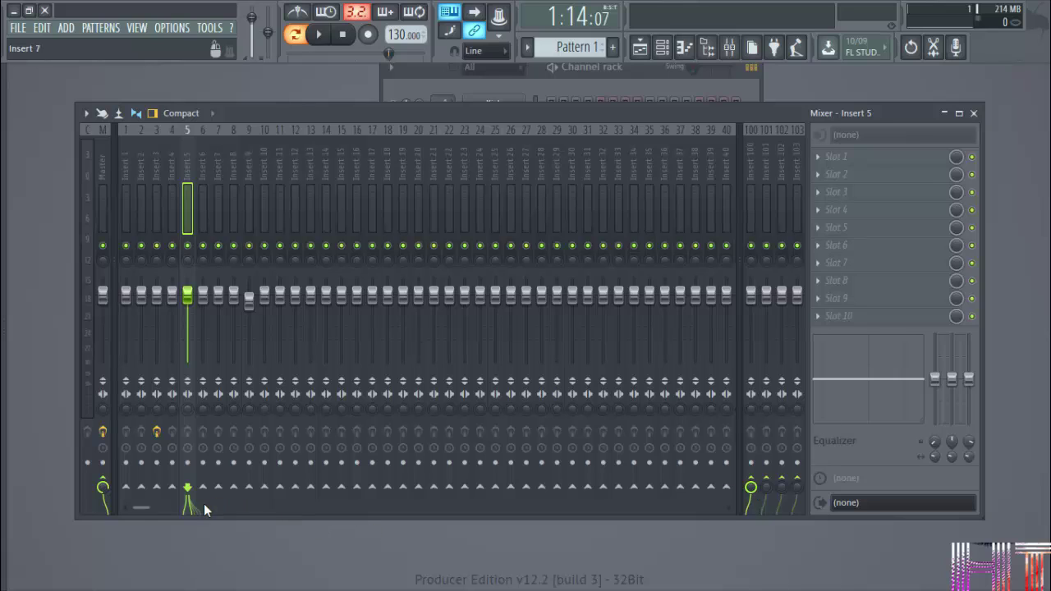
left_click(750, 485)
Play the Hat pattern and pause it to check which mixer tracks receive signal
left_click(567, 87)
left_click(318, 34)
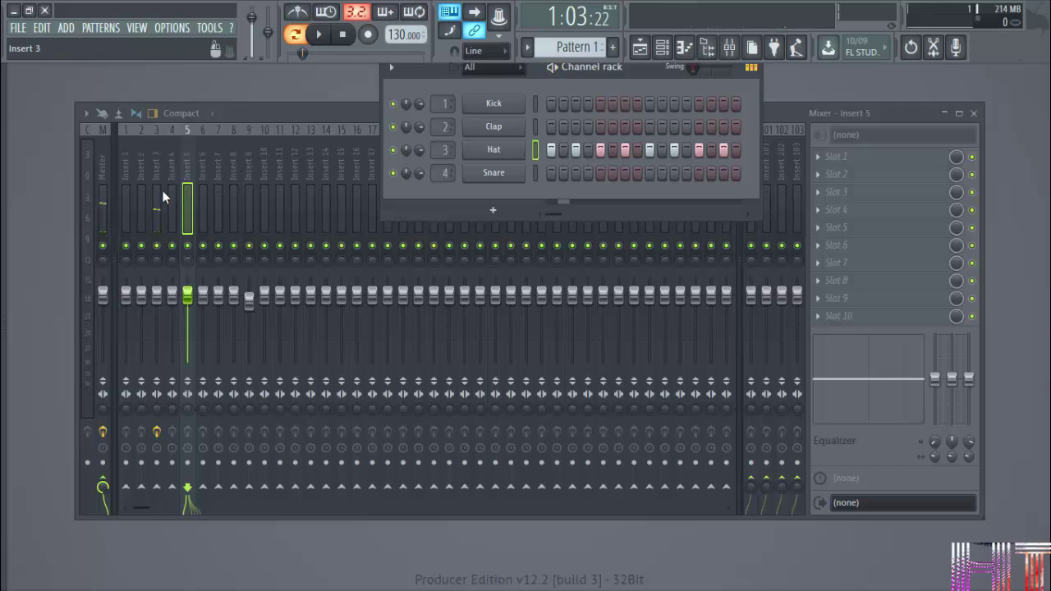
Route Insert 3 to Insert 19 while keeping its route to the Master
left_click(162, 190)
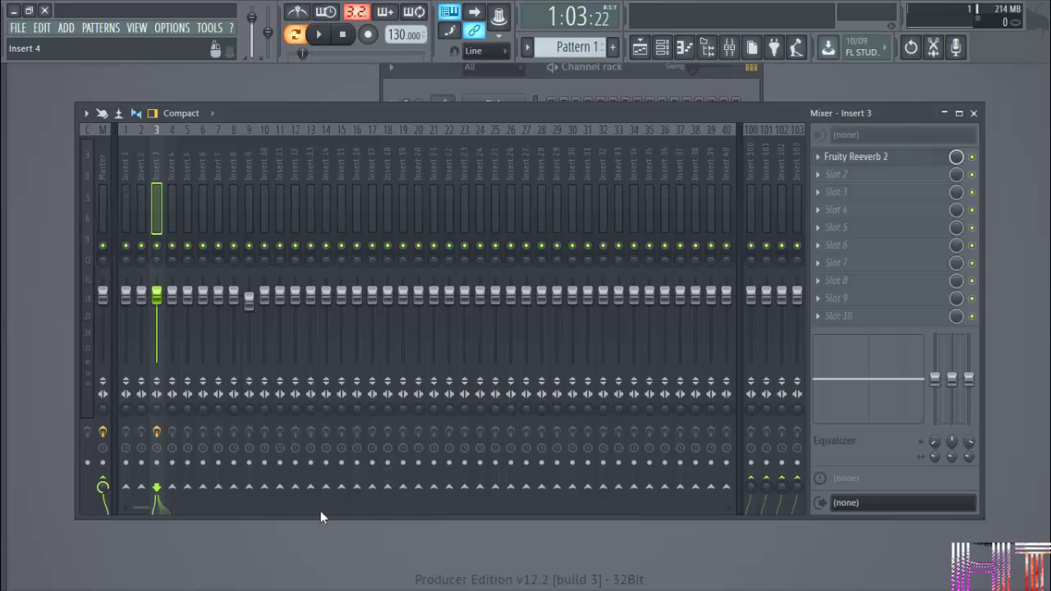
right_click(406, 490)
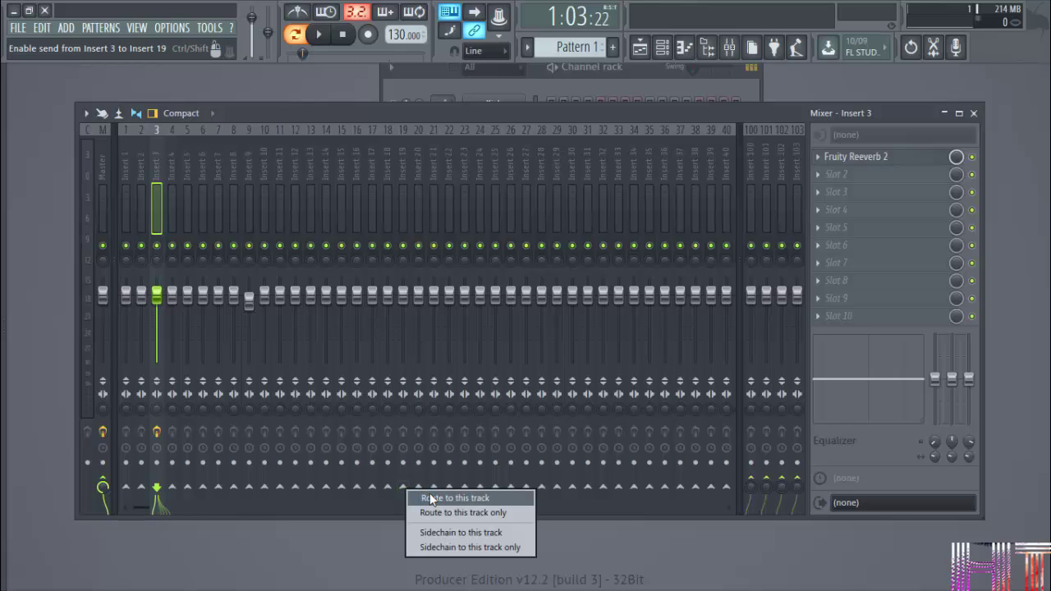
left_click(430, 499)
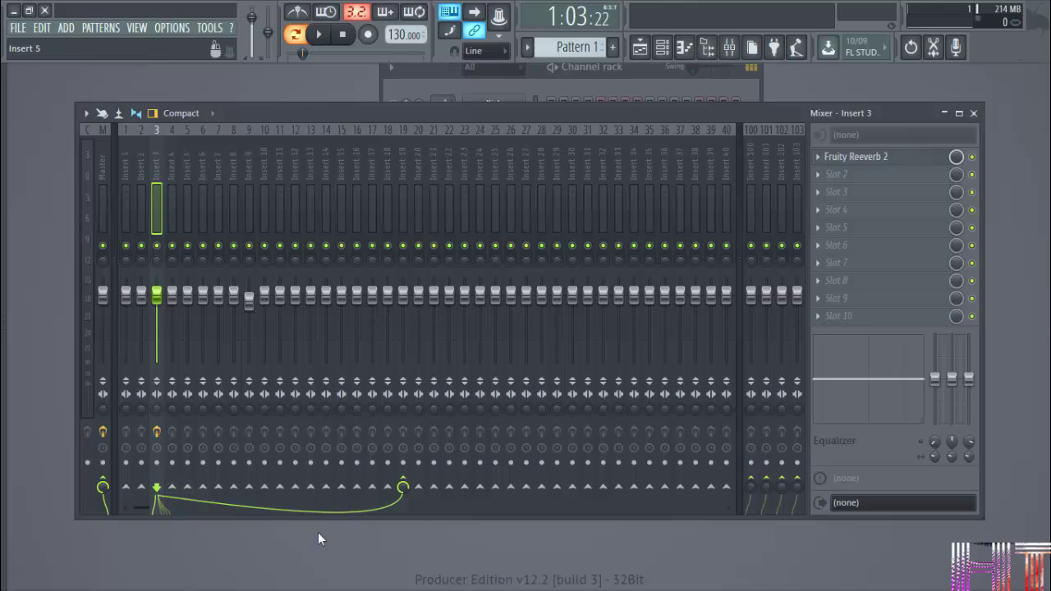
Move the Channel rack off the Insert 19 meter and play the Hat pattern to compare the meters of Inserts 3 and 19
left_click(663, 70)
left_click(554, 69)
left_click(554, 69)
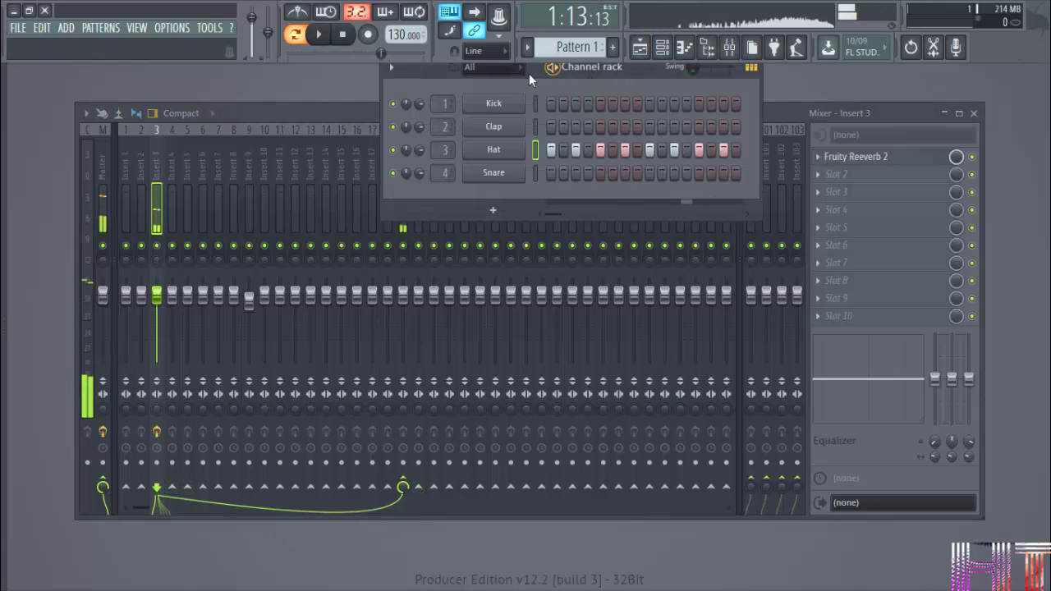
left_click_drag(666, 72, 903, 142)
left_click(791, 138)
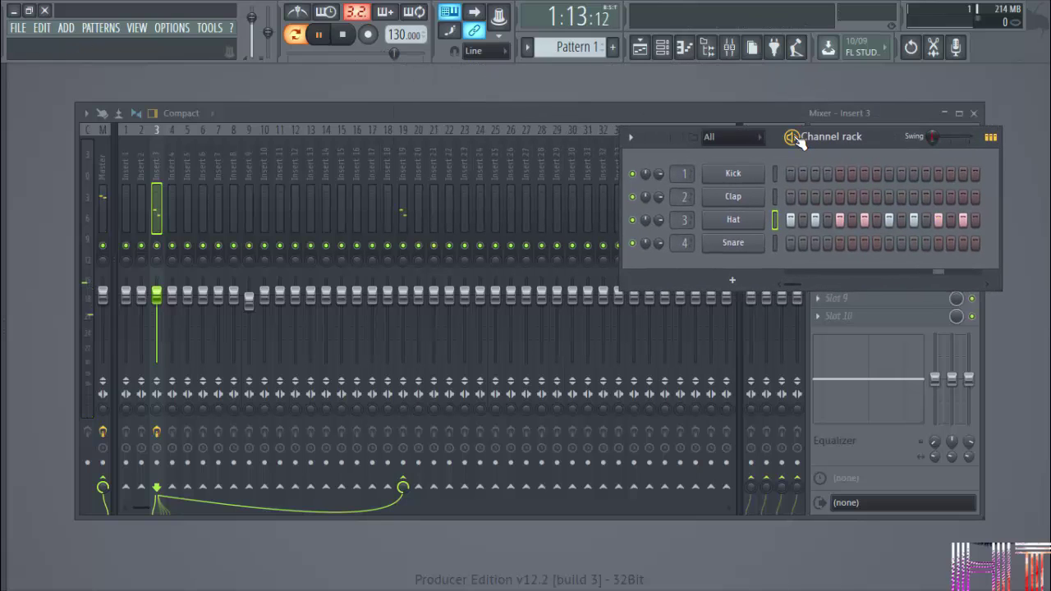
left_click(793, 138)
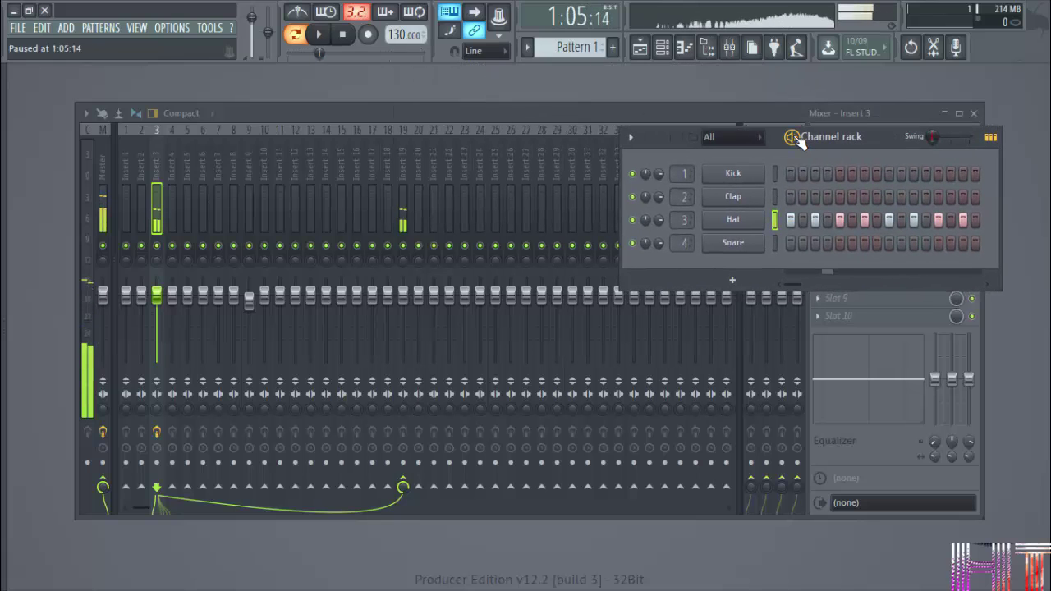
Select Inserts 19, 3, 20 and 4 in turn to compare their routing cables
left_click(406, 211)
left_click(157, 206)
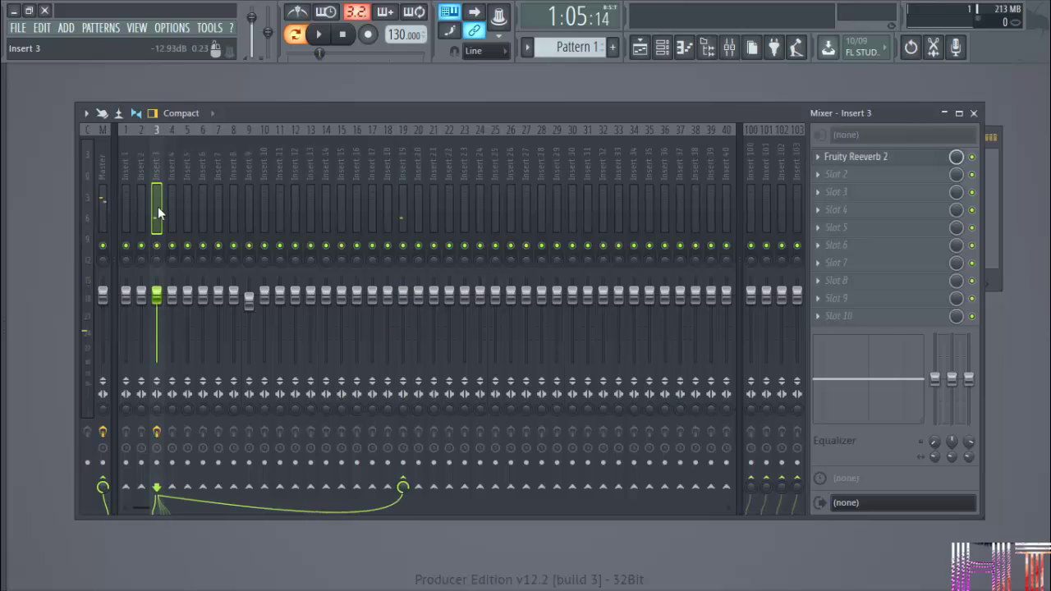
left_click(421, 218)
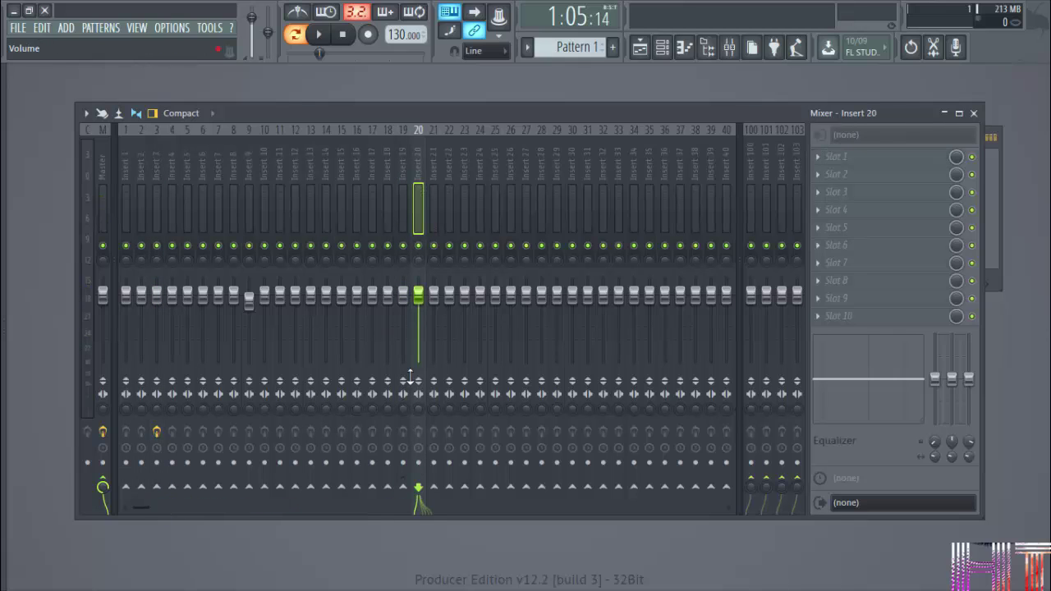
left_click(172, 203)
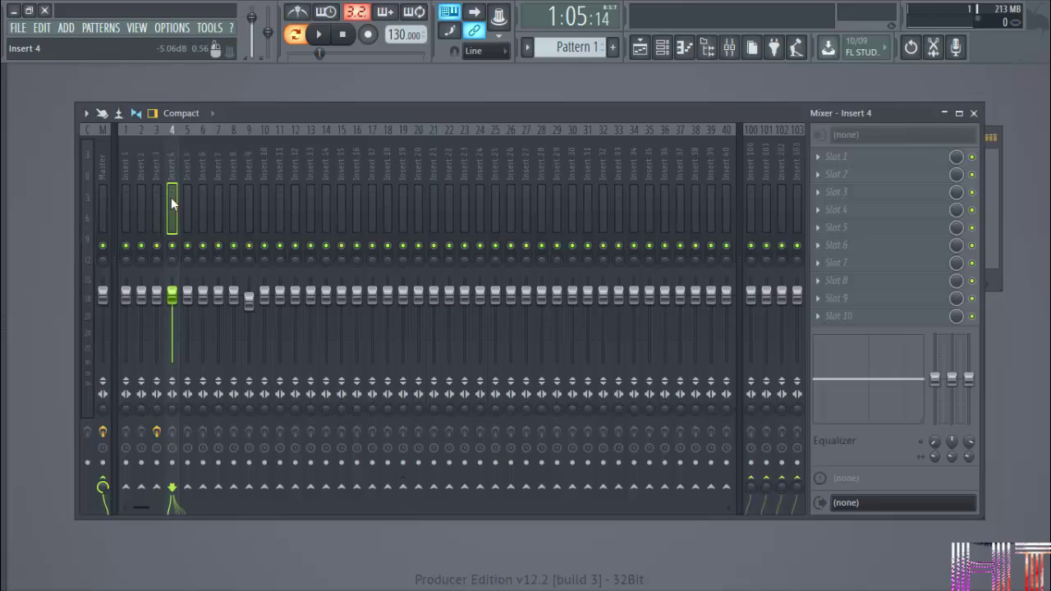
Route Insert 3 to Insert 19 only, removing its direct route to the Master
left_click(156, 201)
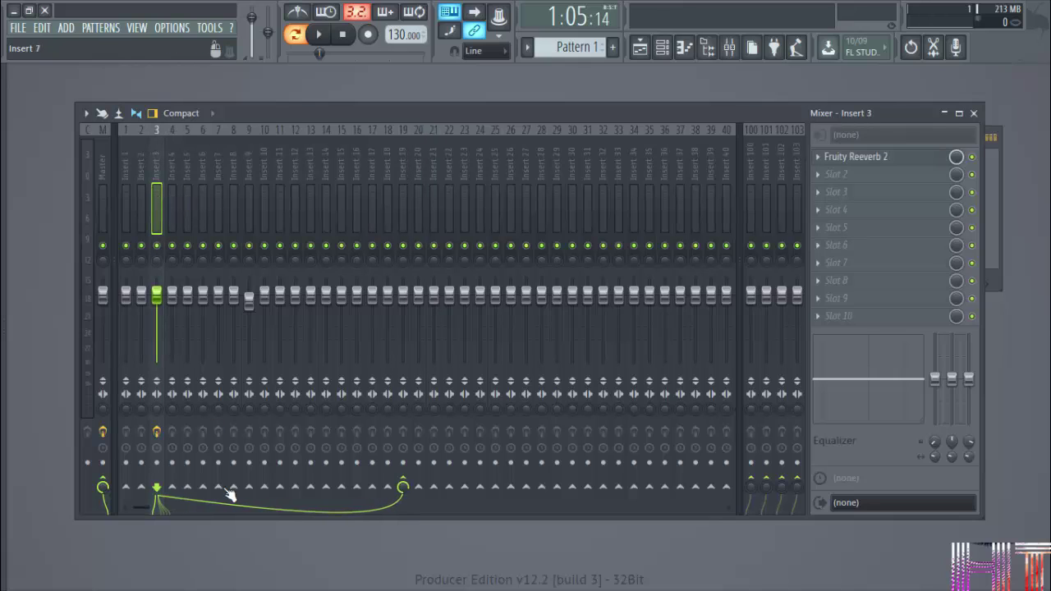
right_click(403, 486)
left_click(444, 503)
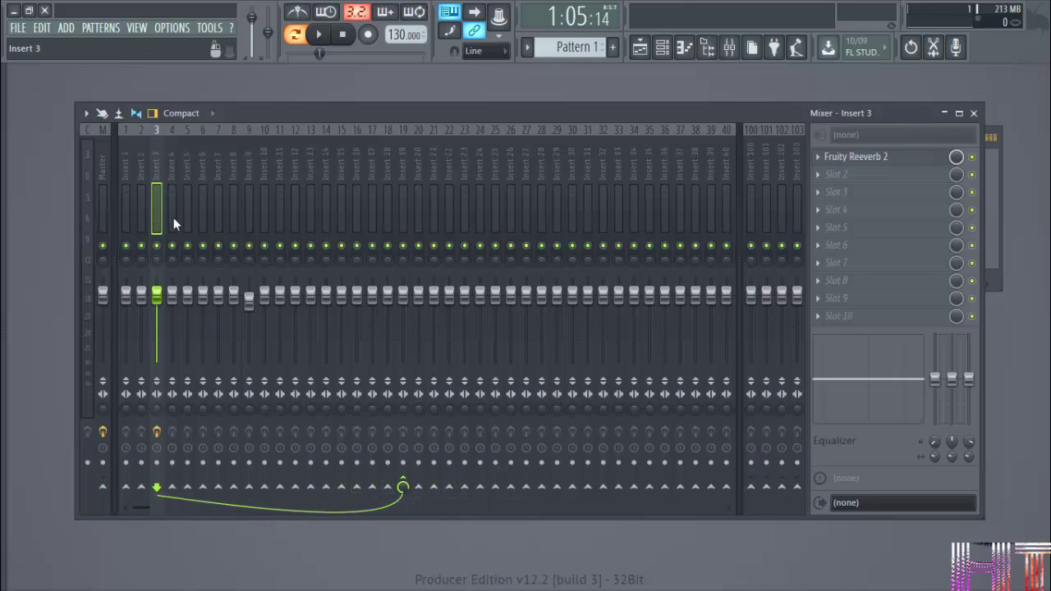
Play the Hat pattern through the exclusive Insert 19 route, select Insert 19 to watch its signal, and pause playback
left_click(387, 222)
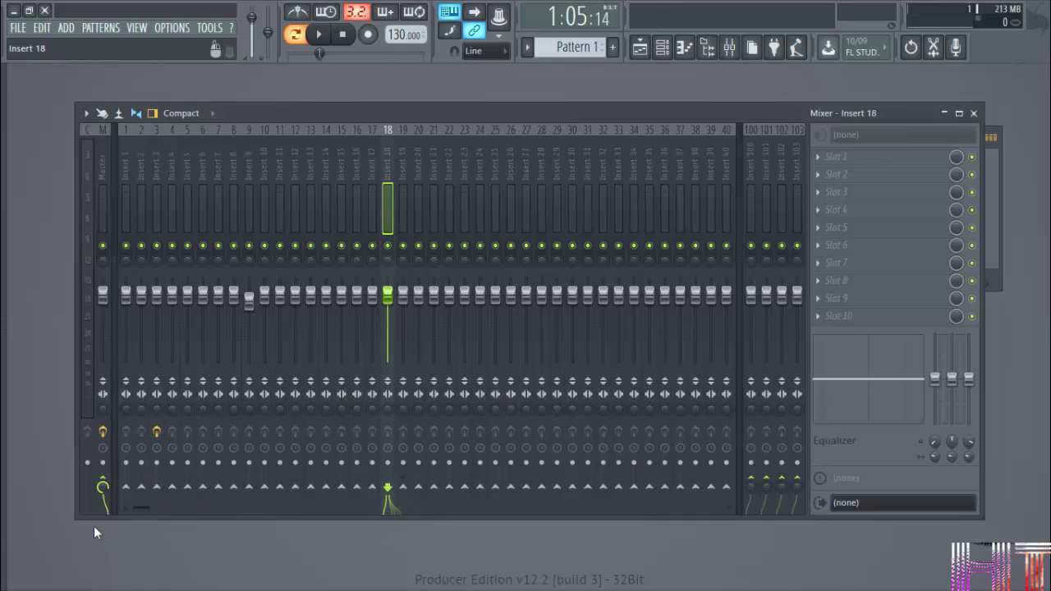
left_click(661, 48)
key("space")
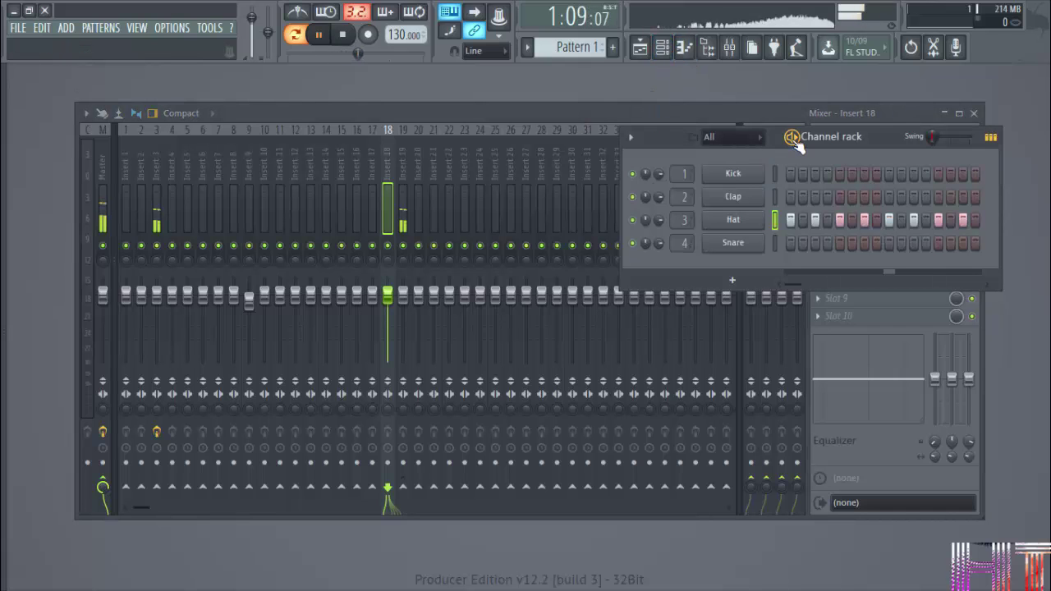
left_click(403, 205)
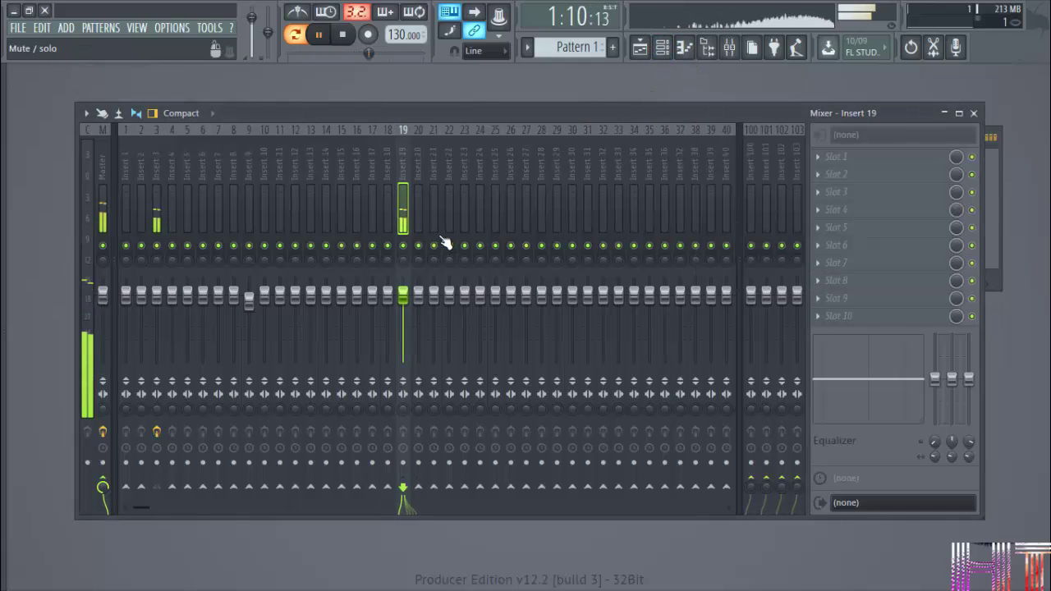
left_click(318, 34)
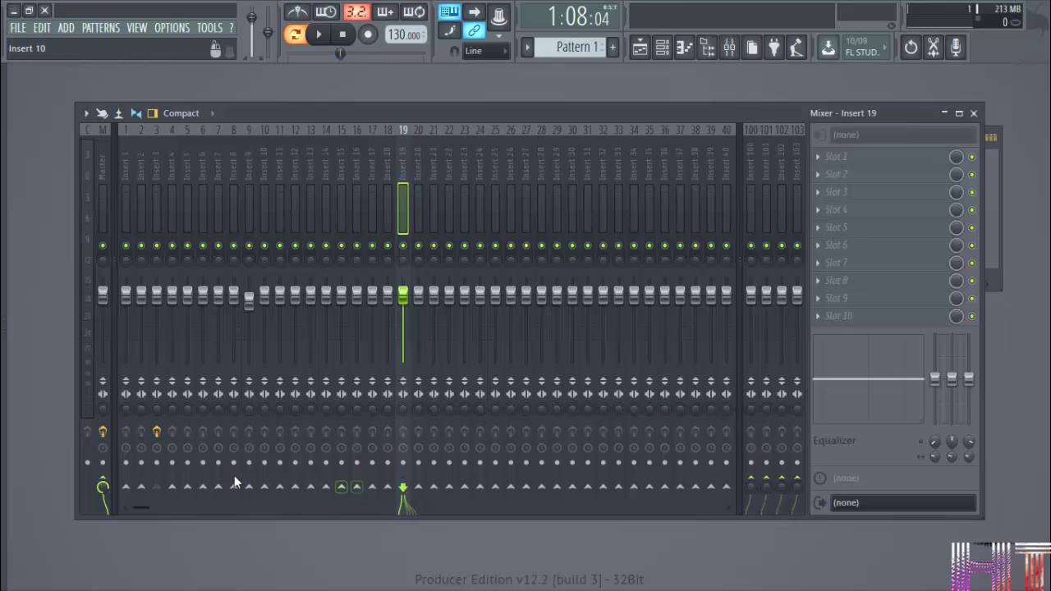
Disable the send from Insert 3 to Insert 19 and sidechain Insert 3 to Insert 19 only
left_click(152, 215)
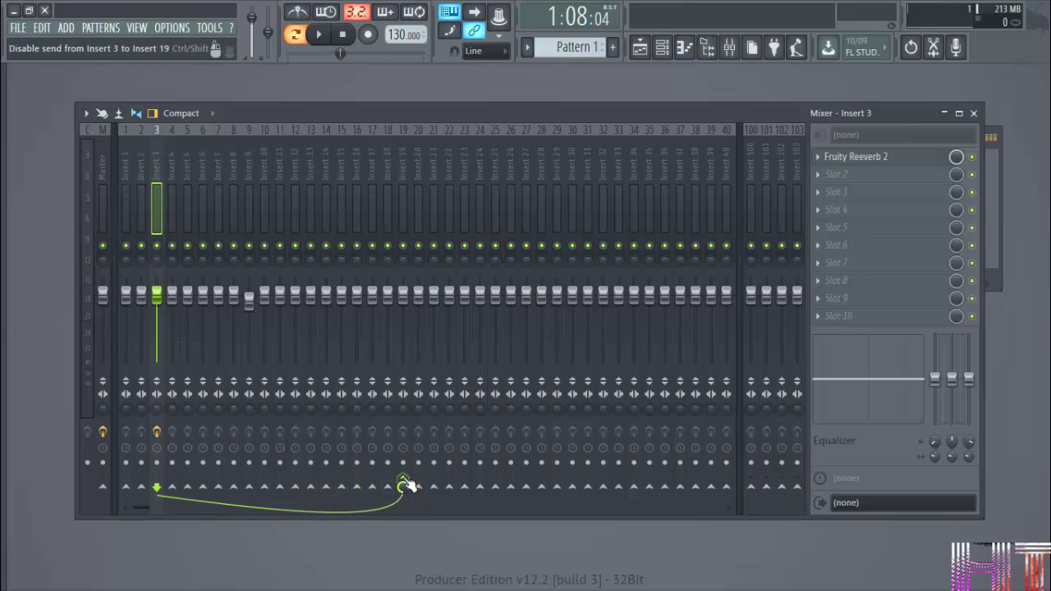
left_click(405, 486)
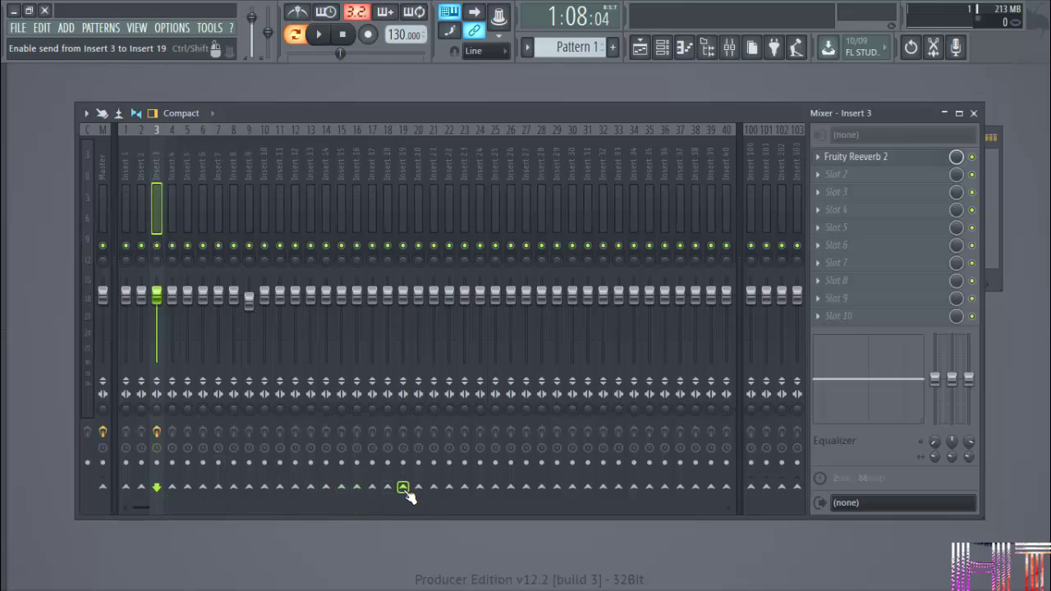
right_click(404, 488)
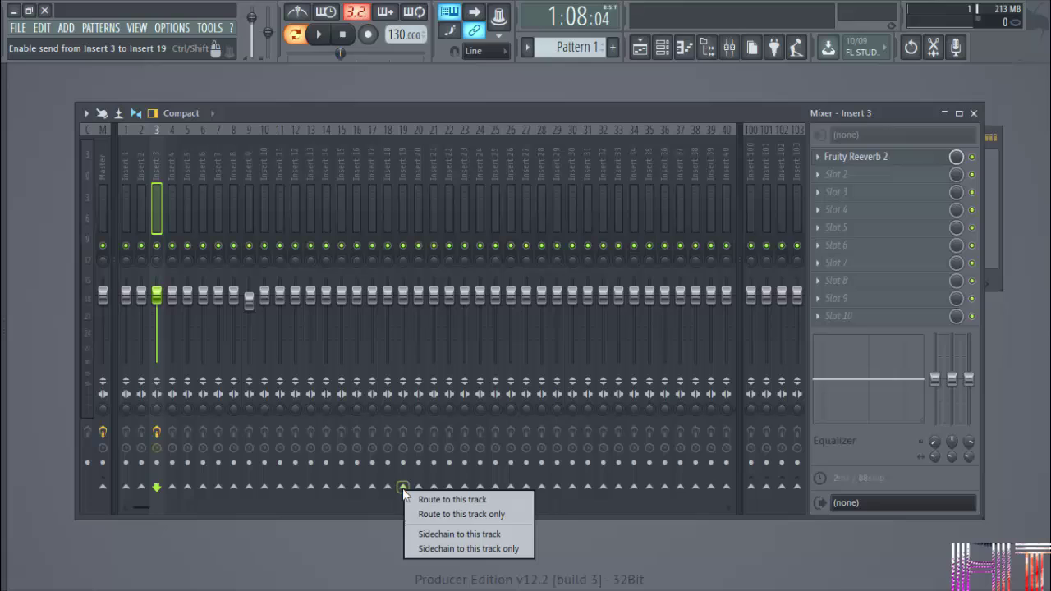
left_click(486, 549)
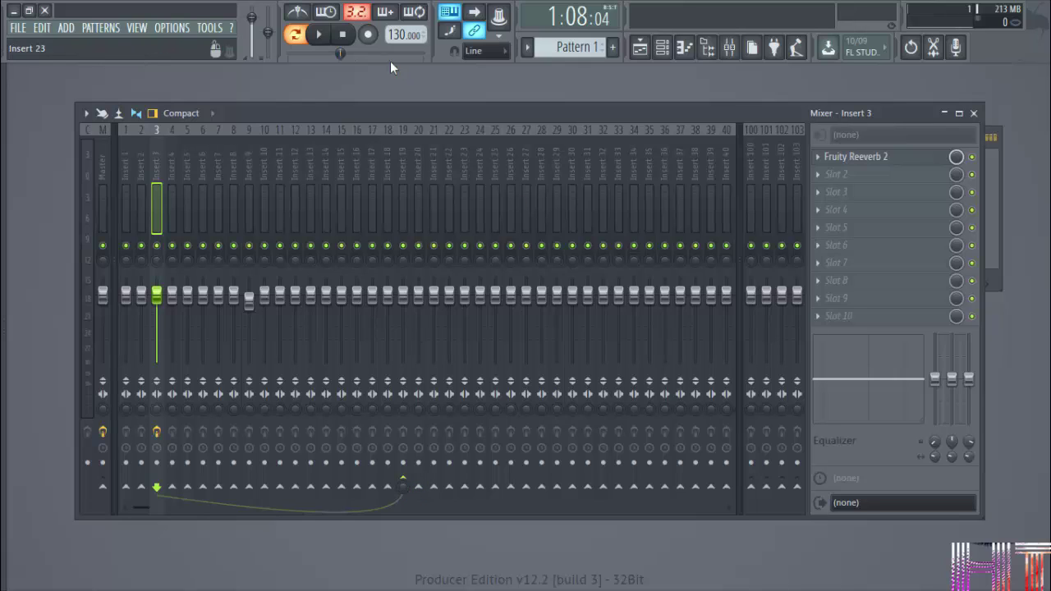
Play the Hat pattern with the sidechain-only routing and pause it after checking the meters
left_click(321, 34)
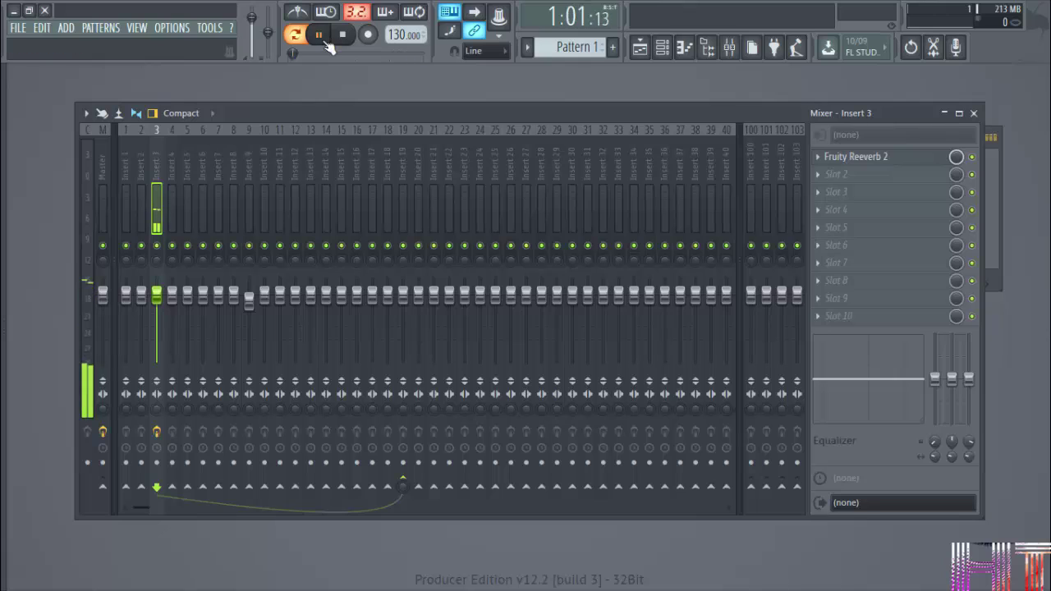
left_click(327, 45)
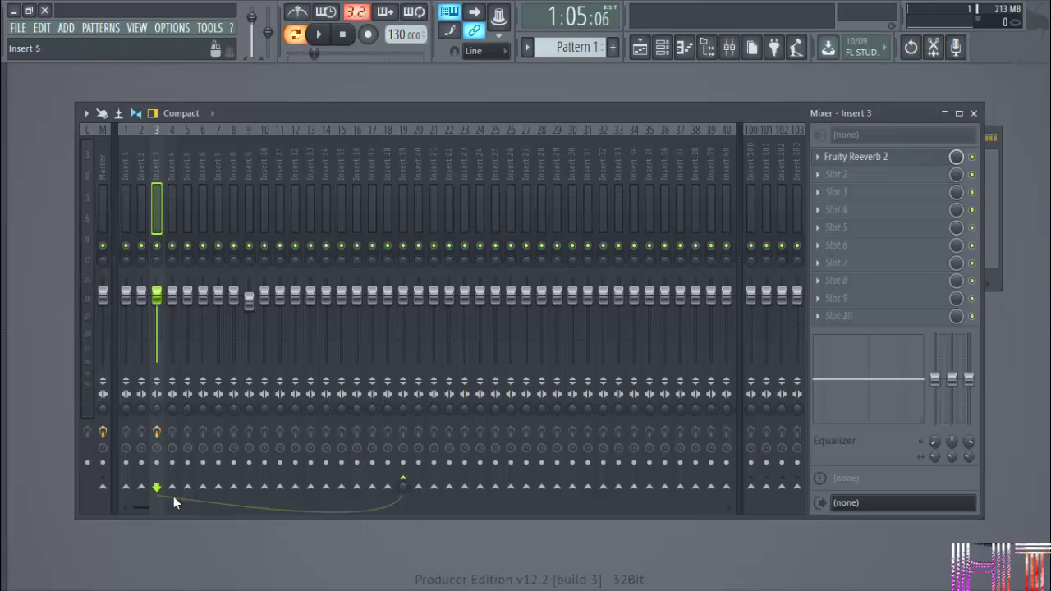
Re-enable the send from Insert 3 to the Master, then play and pause the pattern to check the signal
left_click(105, 488)
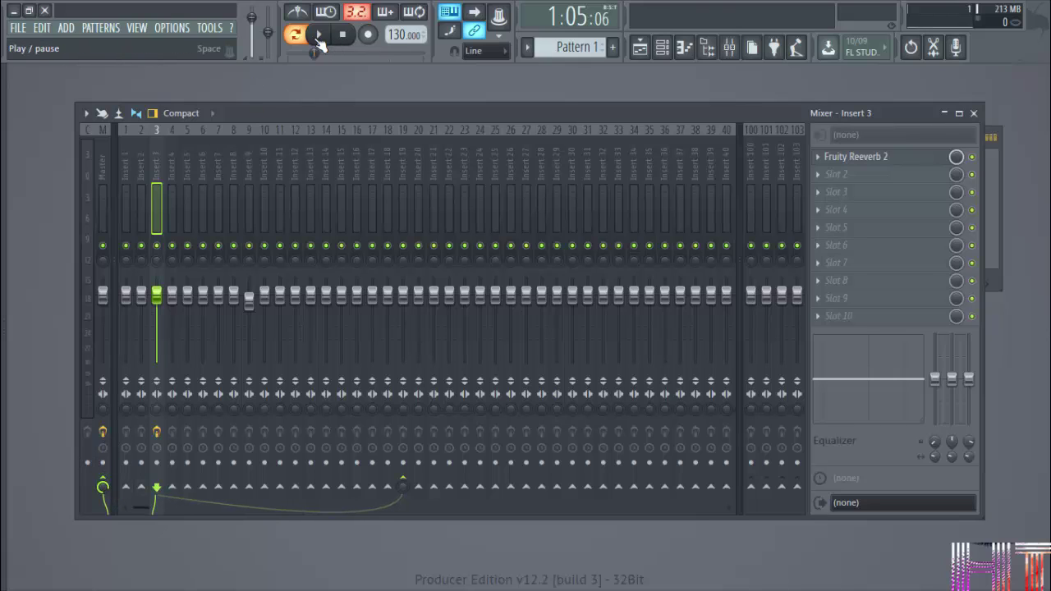
left_click(318, 36)
left_click(319, 37)
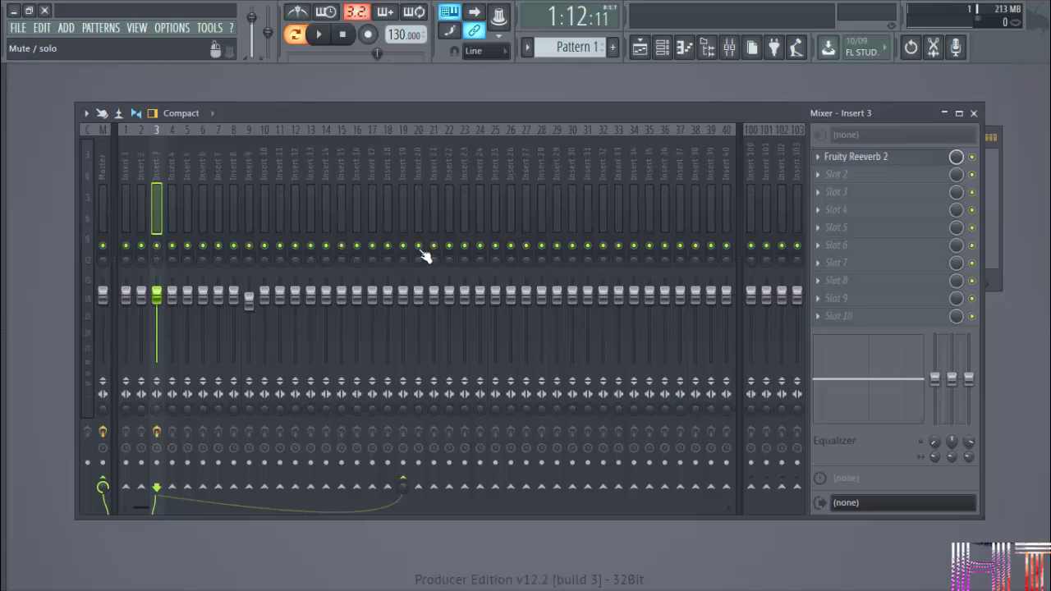
left_click(449, 486)
Open the recent project mixer.flp
left_click(17, 29)
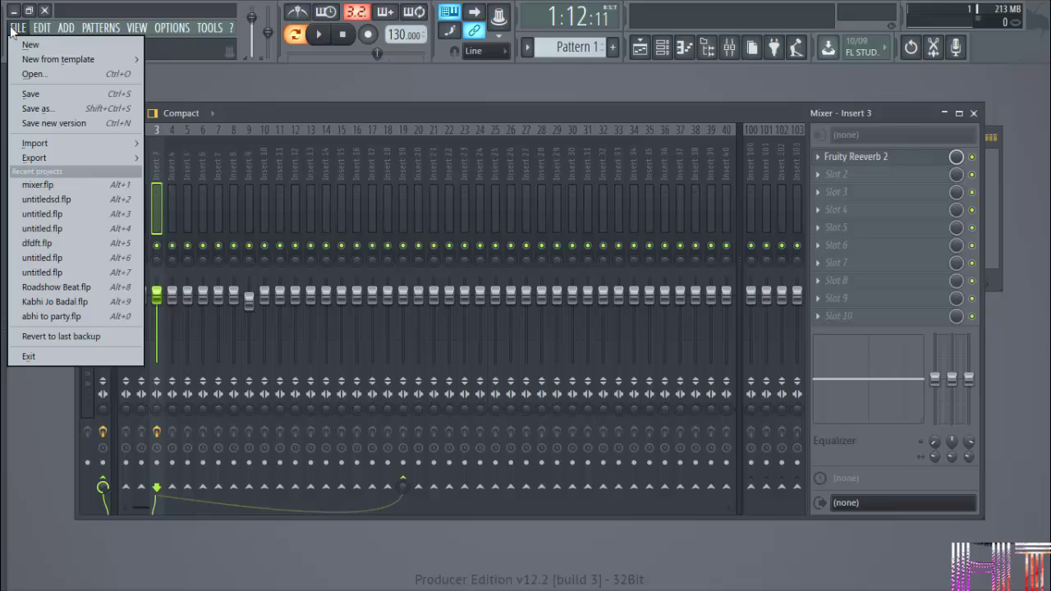
left_click(56, 185)
left_click(564, 347)
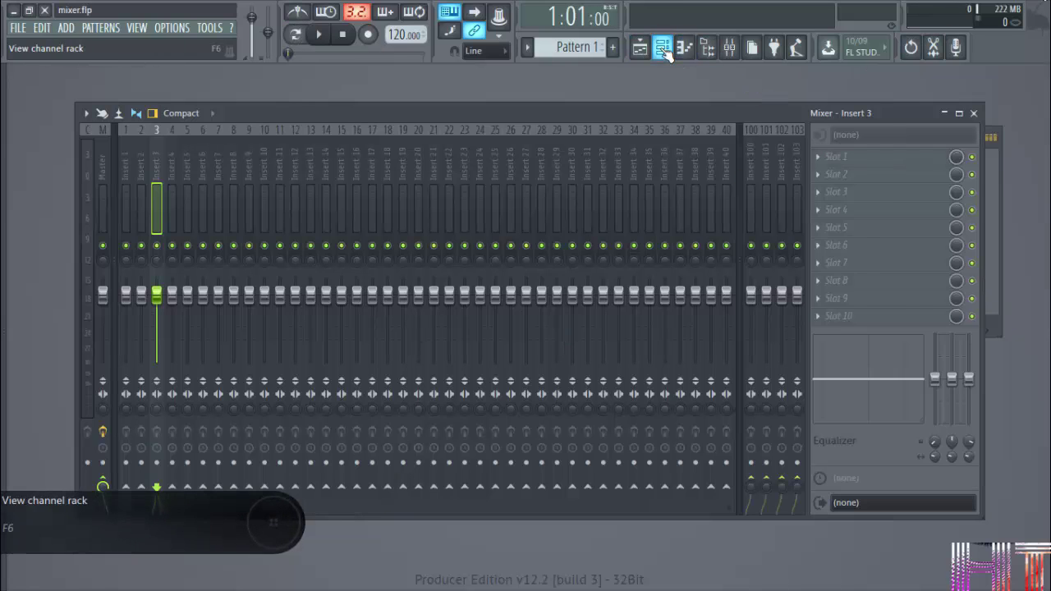
Show the channel rack with the Unsorted channel group and move it clear of the mixer's insert tracks
left_click(706, 52)
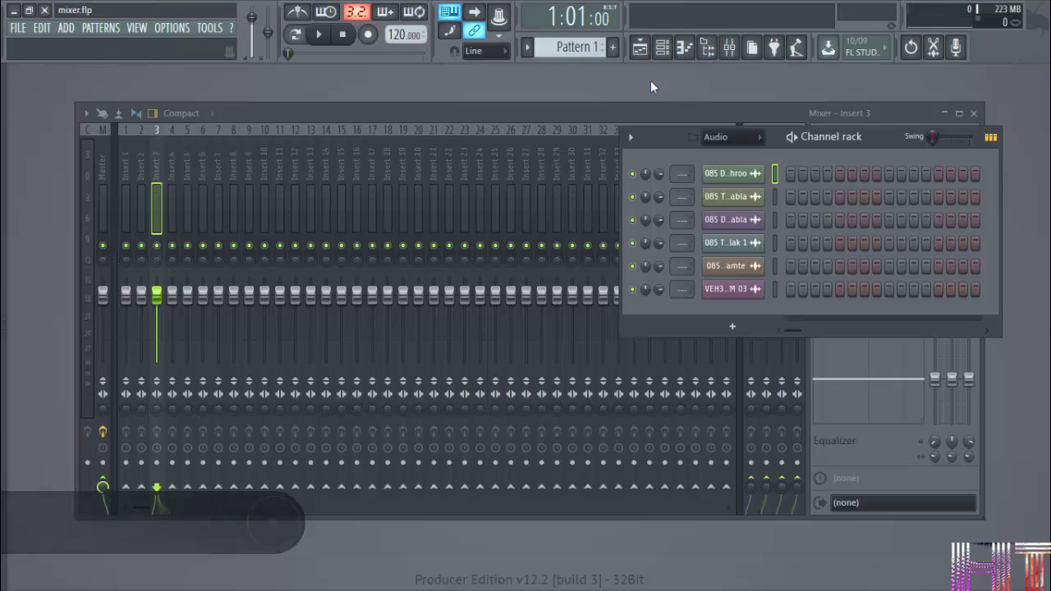
left_click(722, 136)
left_click(624, 66)
left_click_drag(848, 134, 801, 73)
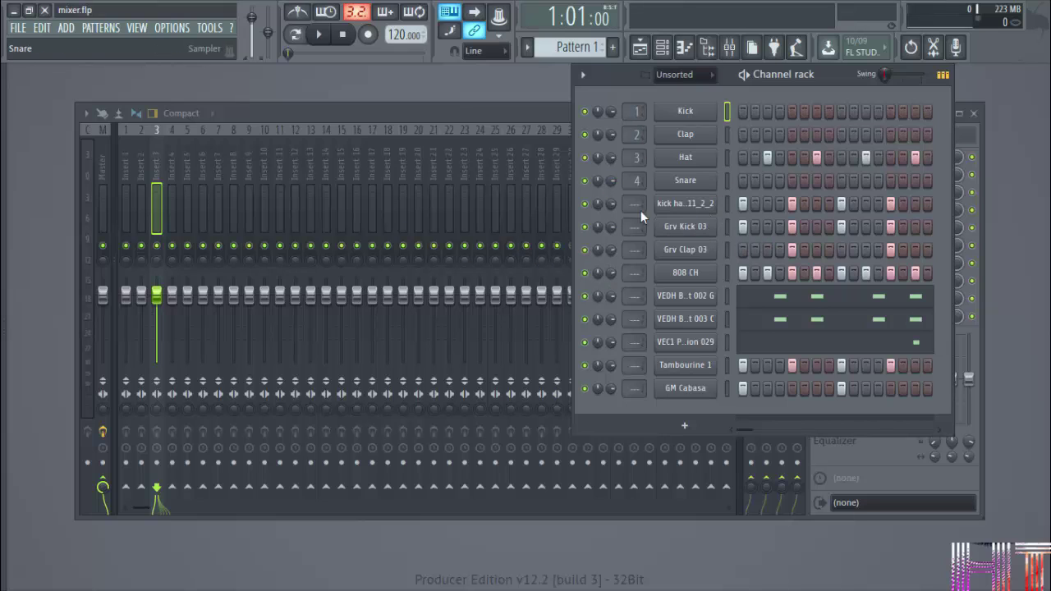
Open the kick hard 11_2_2 channel settings to view its mixer track selector, and close them
left_click(702, 212)
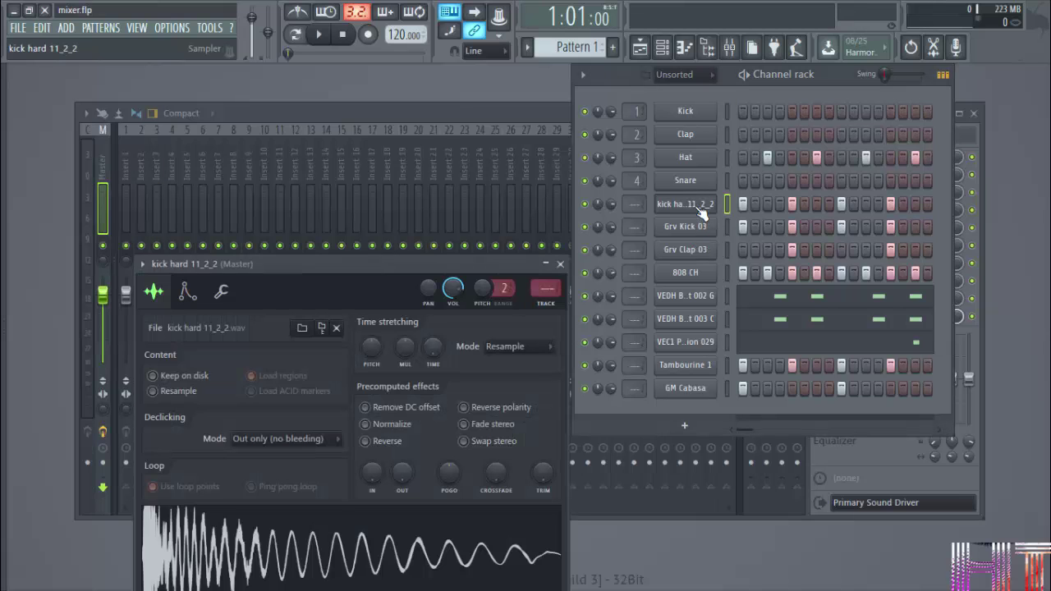
left_click_drag(450, 261, 839, 146)
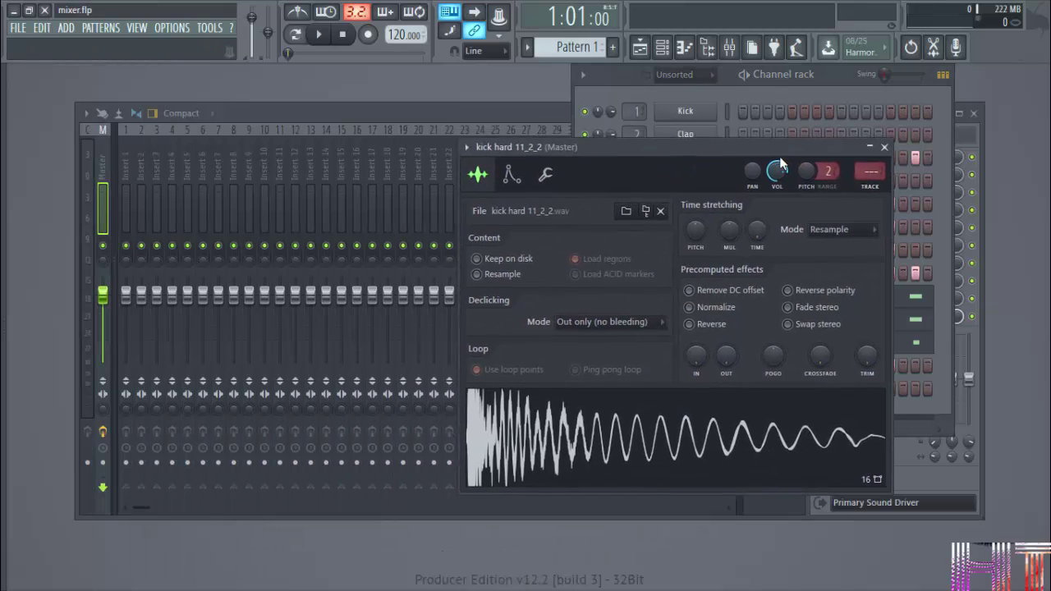
left_click(888, 146)
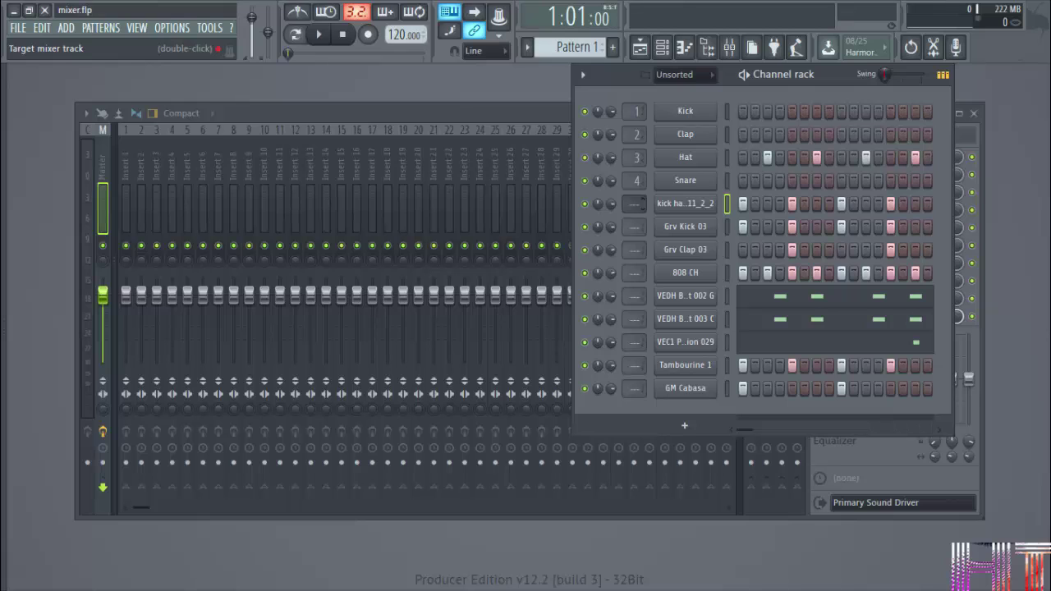
Route the kick hard 11_2_2 channel to mixer Insert 10 and play the pattern briefly to check its meter
scroll(637, 203, "up", 2)
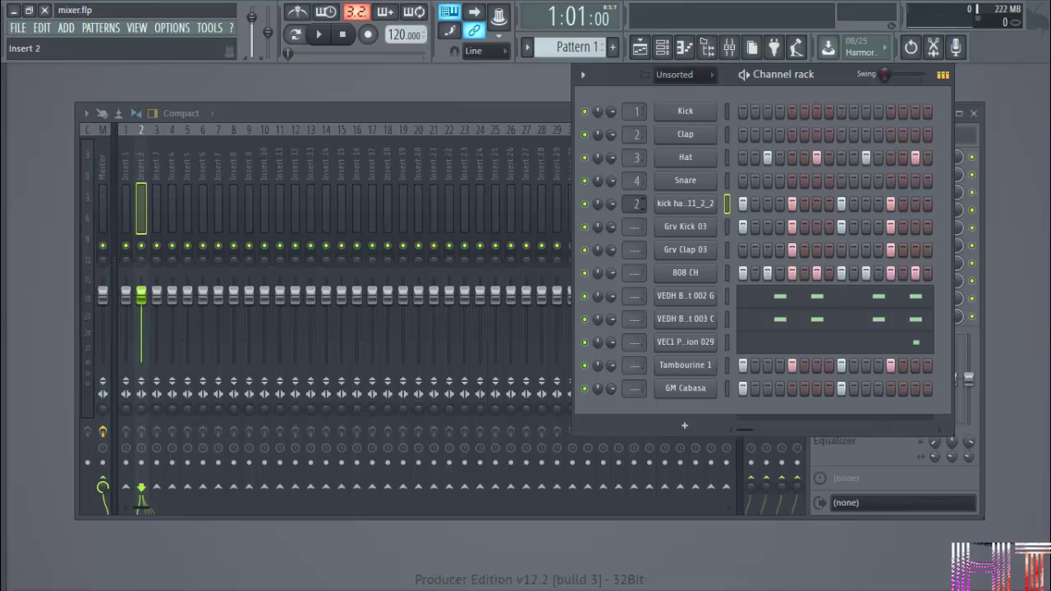
scroll(640, 203, "up", 6)
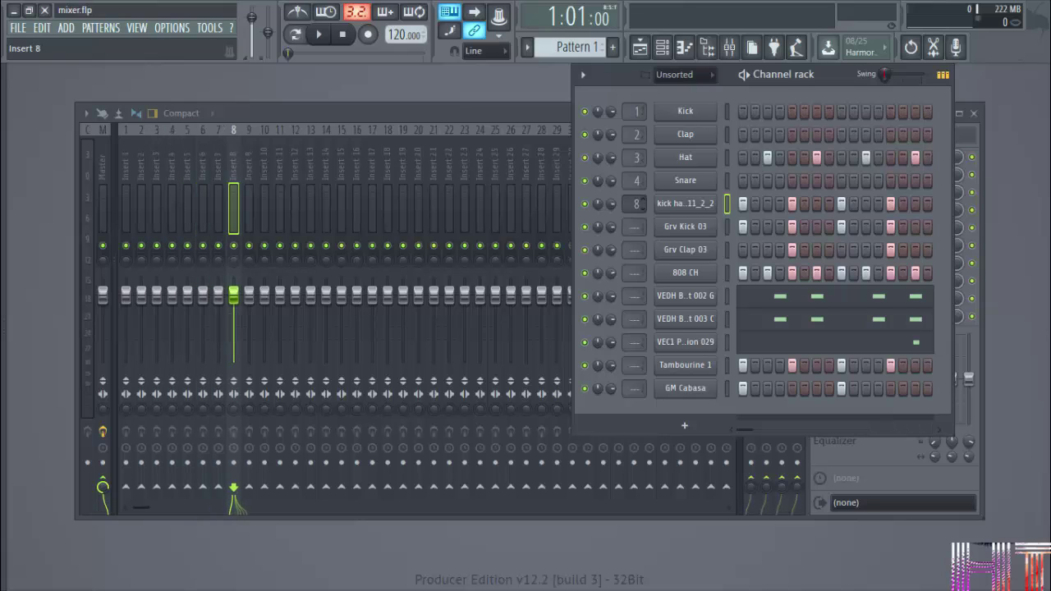
scroll(636, 203, "up", 4)
scroll(636, 203, "down", 6)
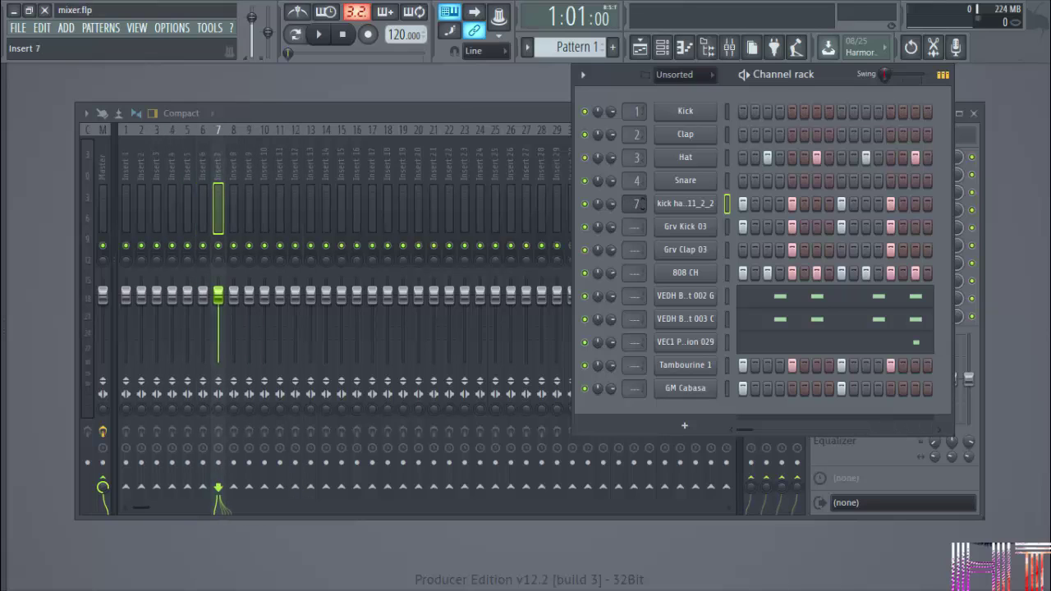
scroll(637, 203, "up", 10)
scroll(641, 203, "down", 11)
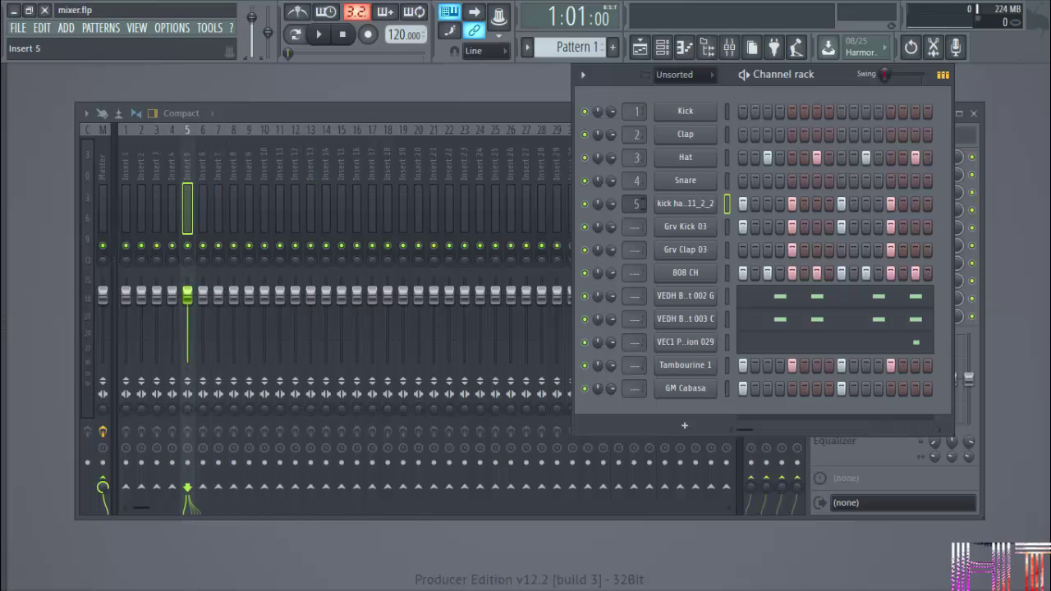
scroll(636, 203, "up", 5)
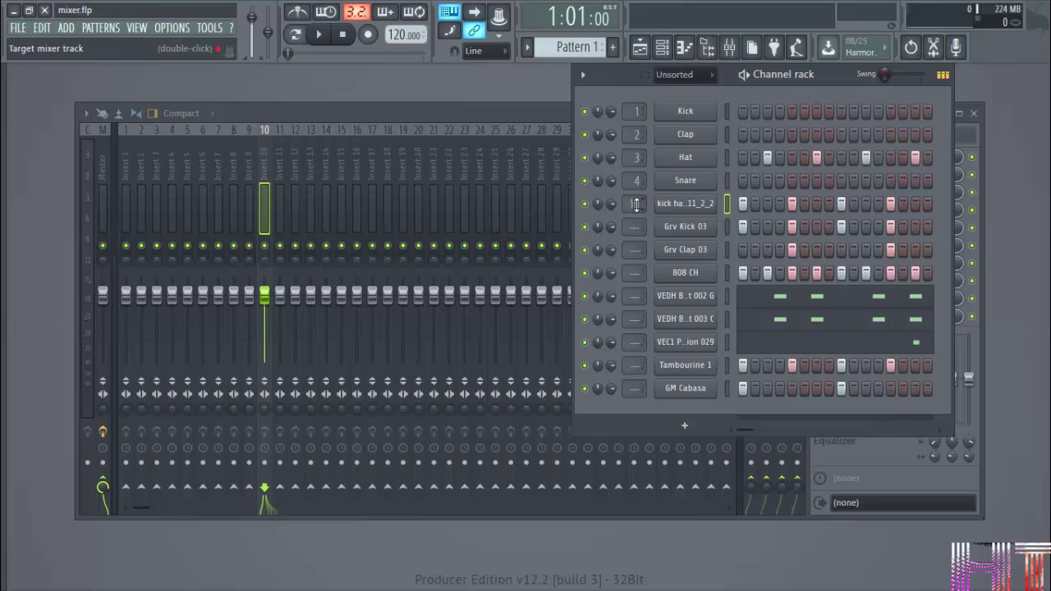
left_click(747, 78)
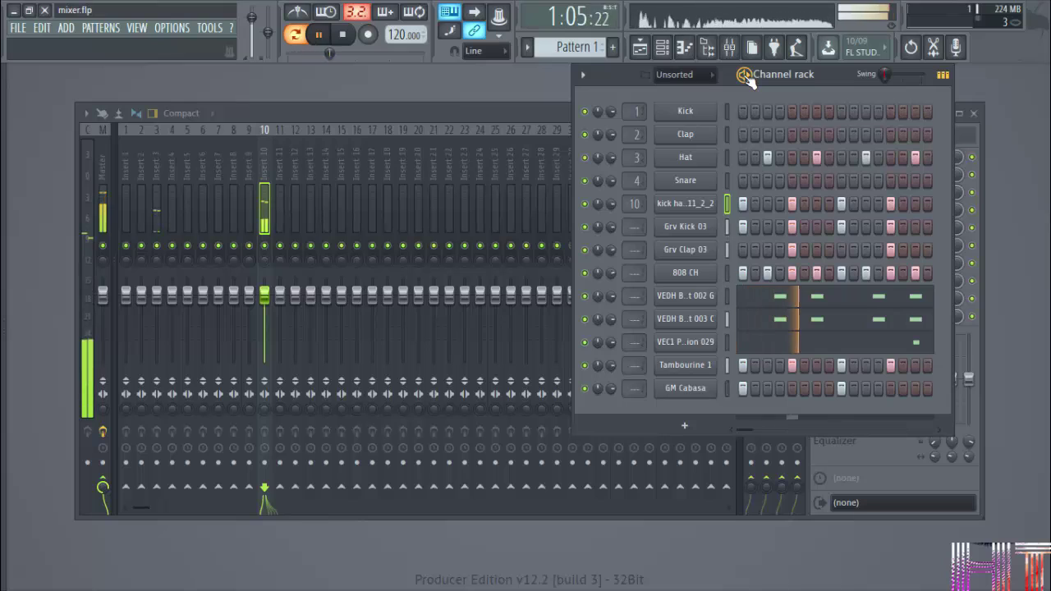
left_click(747, 78)
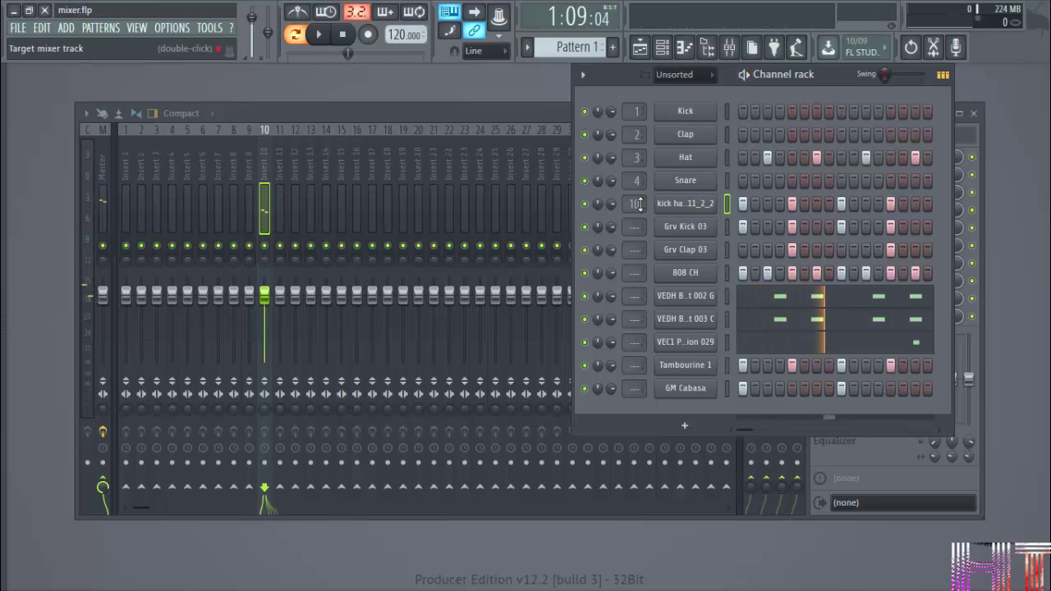
Route the kick hard 11_2_2 channel to mixer Insert 5
left_click_drag(639, 204, 641, 215)
scroll(642, 203, "down", 3)
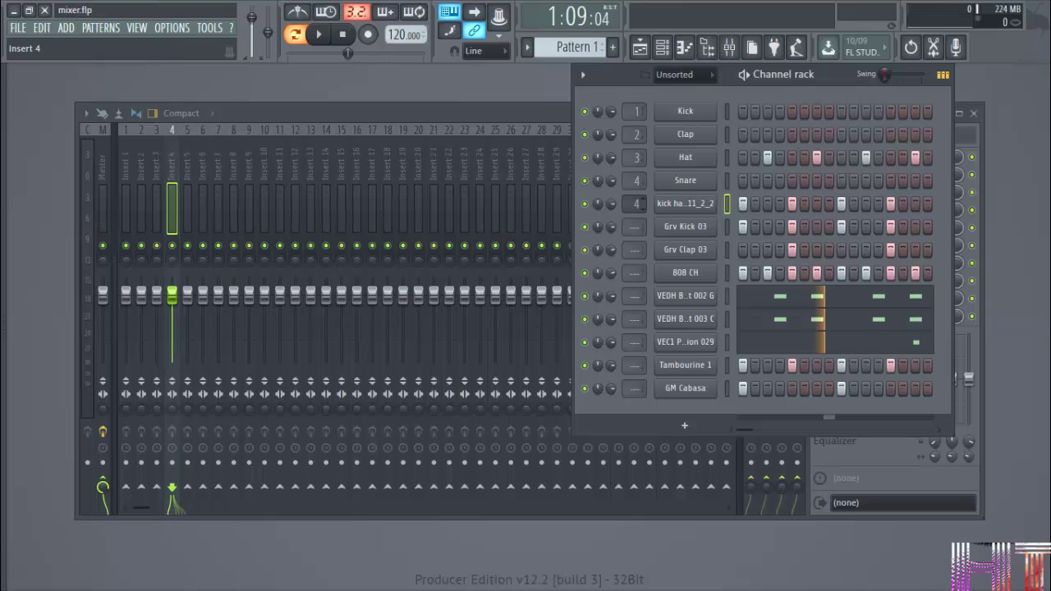
scroll(641, 203, "up", 2)
scroll(641, 204, "down", 1)
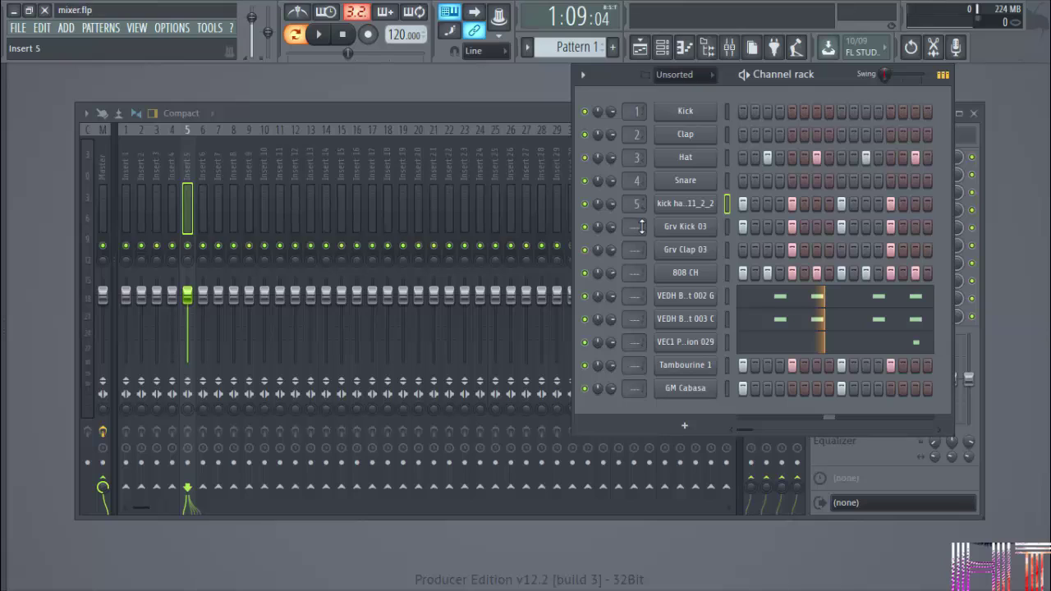
scroll(637, 205, "down", 5)
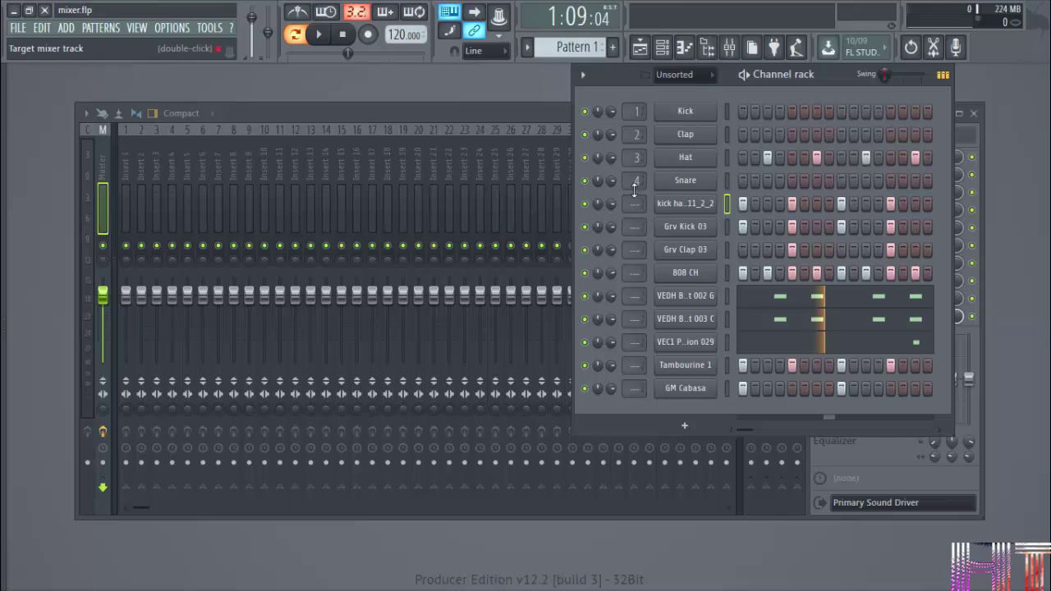
left_click_drag(639, 205, 640, 187)
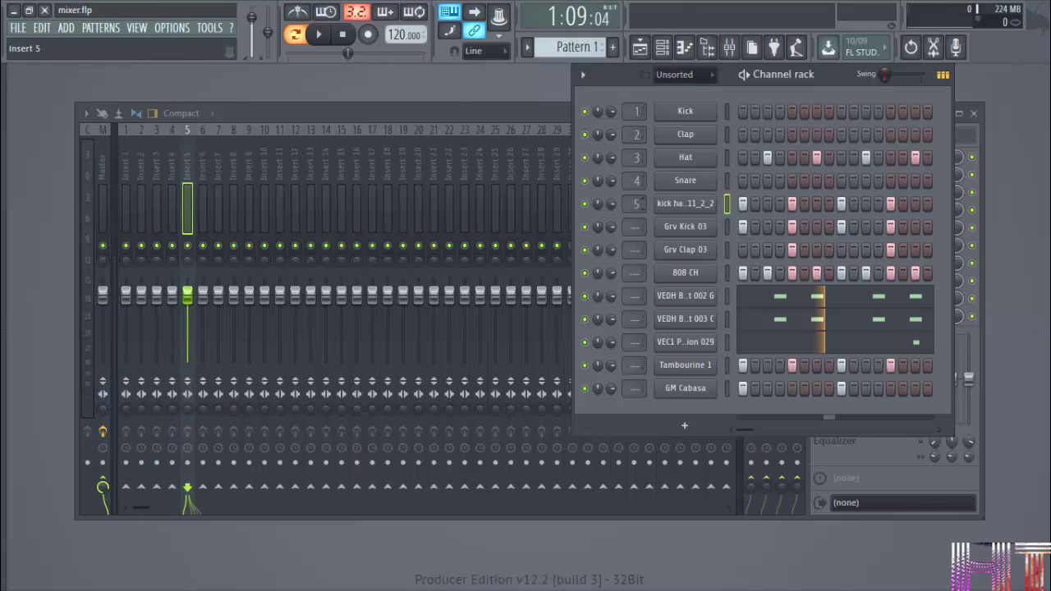
Route the Grv Kick 03 channel to mixer Insert 6 from its channel settings, and close them
left_click(690, 236)
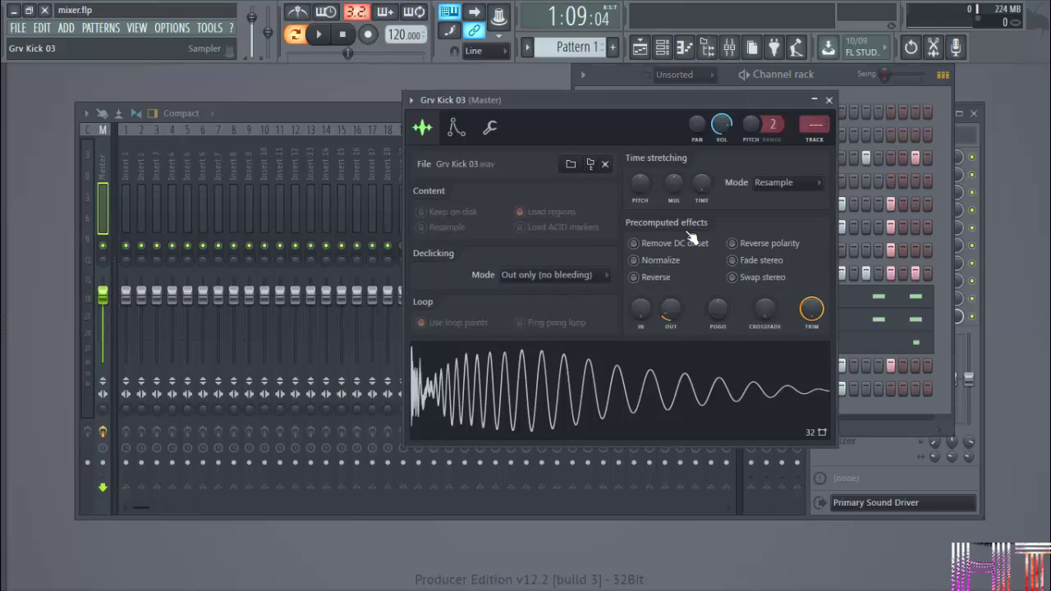
left_click_drag(820, 128, 820, 114)
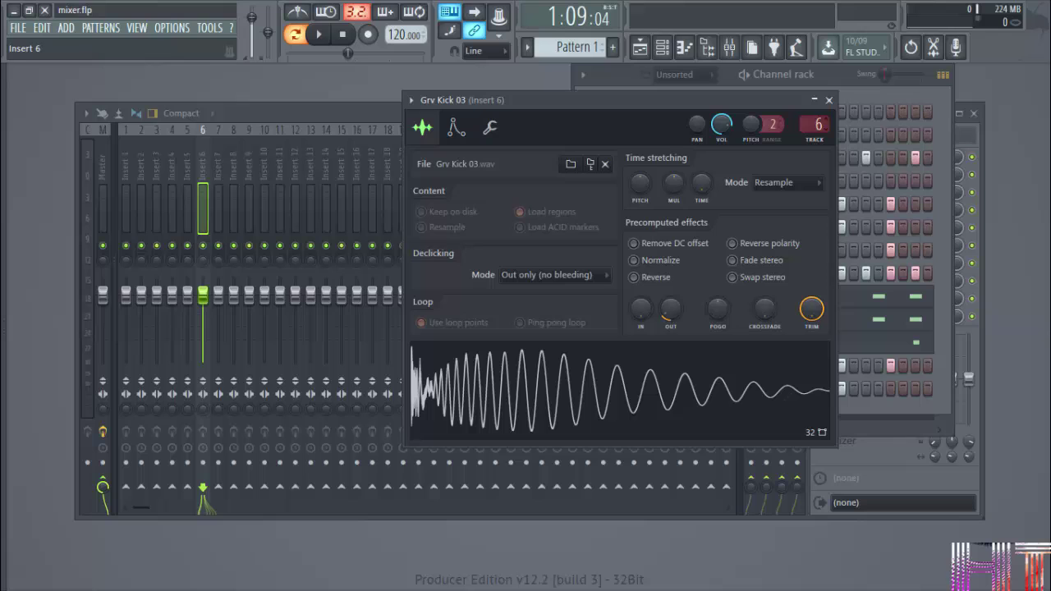
left_click(828, 99)
Route the Grv Clap 03 channel to mixer Insert 7 so that the track carries the channel's name
left_click(697, 250)
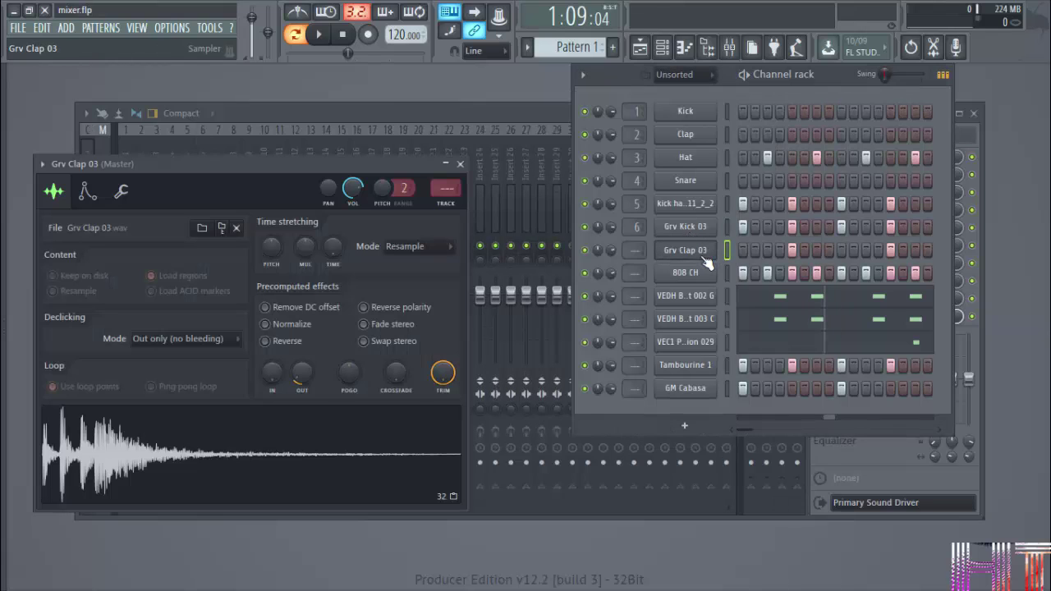
left_click(455, 210)
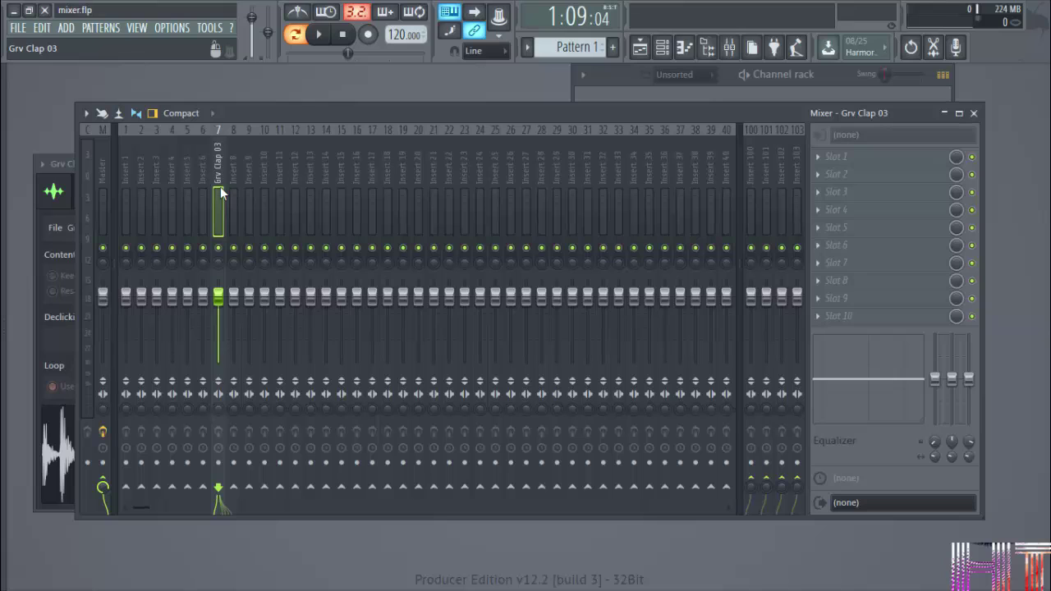
mouse_move(220, 186)
left_mouse_down()
mouse_move(172, 186)
mouse_move(264, 186)
mouse_move(227, 188)
left_mouse_up()
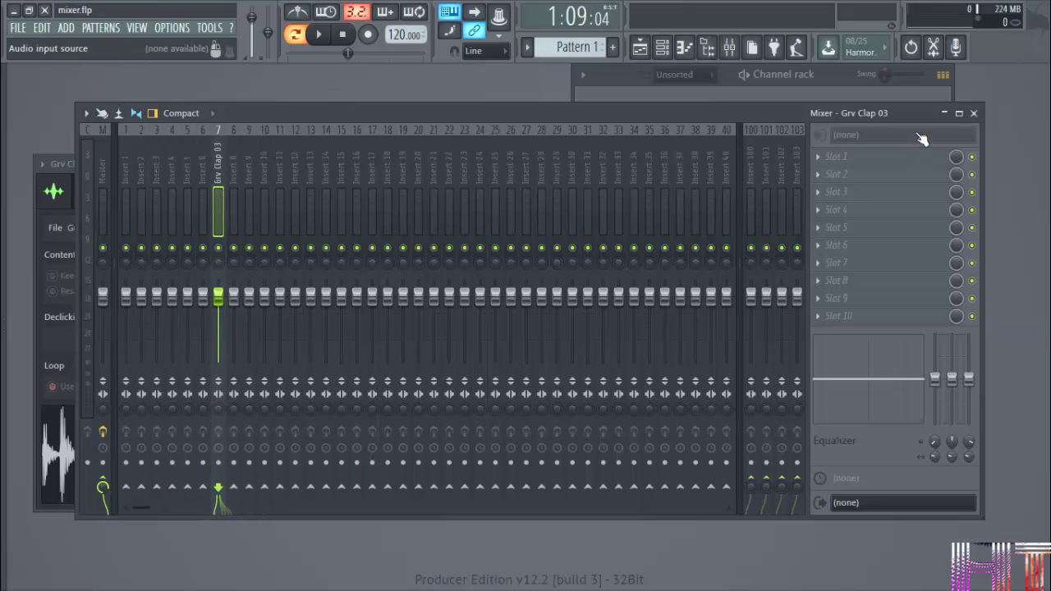
Select the channels from 808 CH to GM Cabasa and route them all to mixer Insert 8
left_click(831, 90)
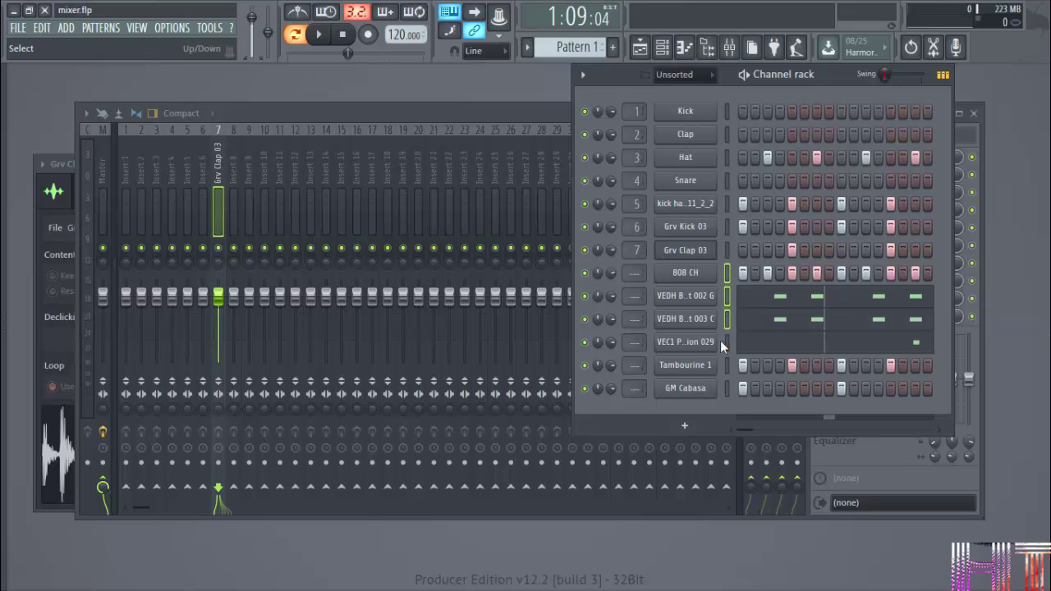
left_click_drag(726, 342, 726, 402)
left_click(233, 189)
right_click(234, 192)
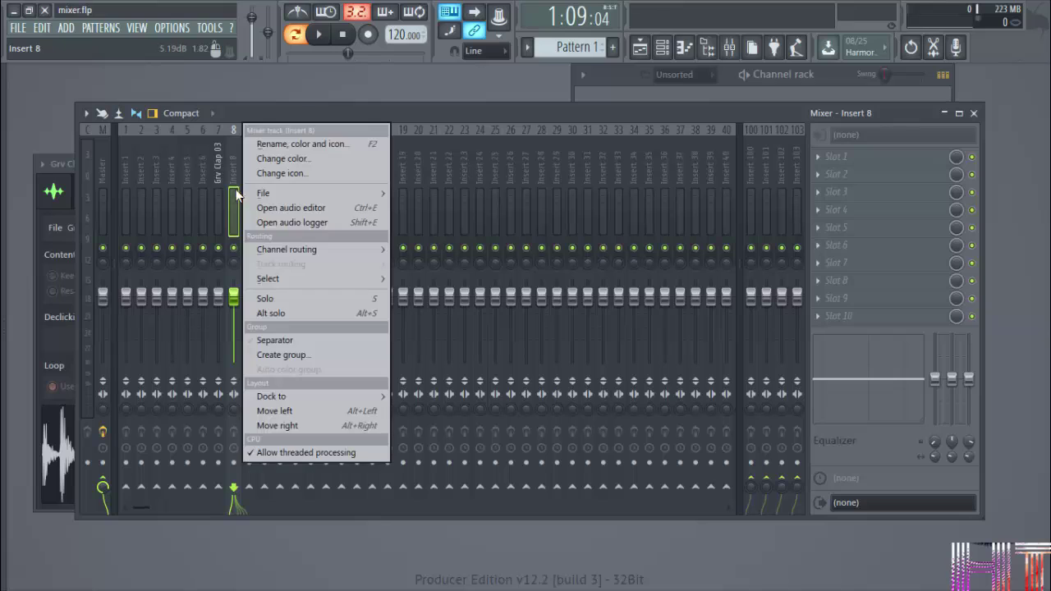
mouse_move(307, 254)
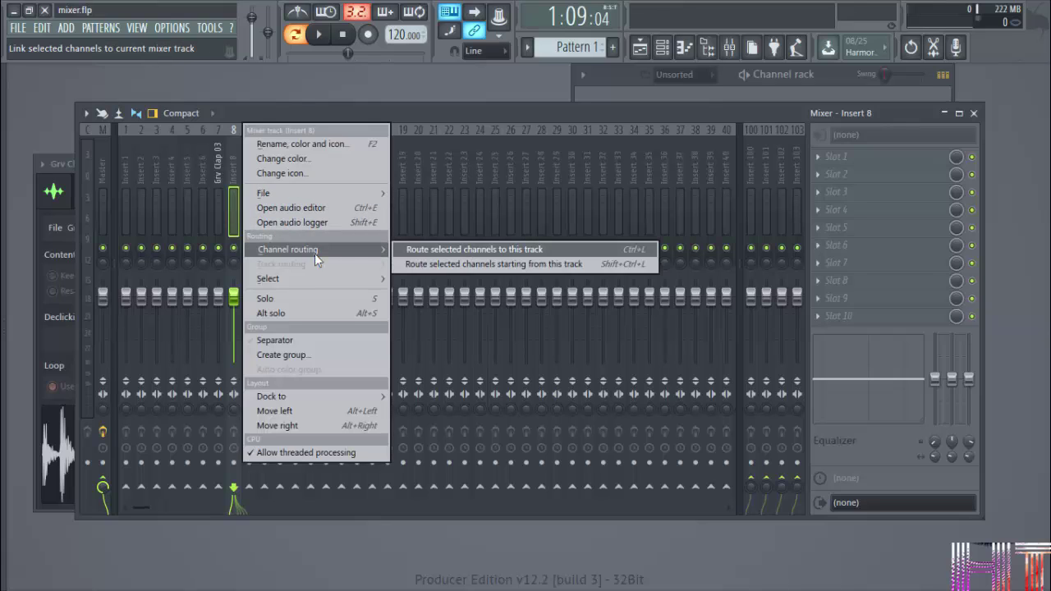
left_click(476, 251)
left_click_drag(592, 121, 603, 179)
left_click(844, 75)
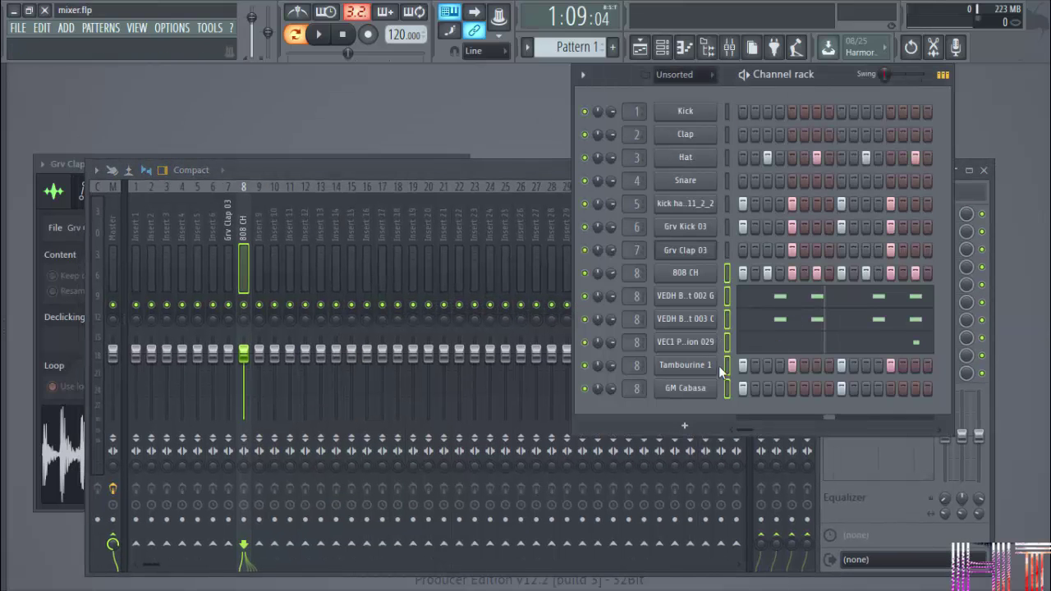
Route the selected channels to consecutive mixer tracks starting from the 808 CH track, Insert 8
right_click(247, 245)
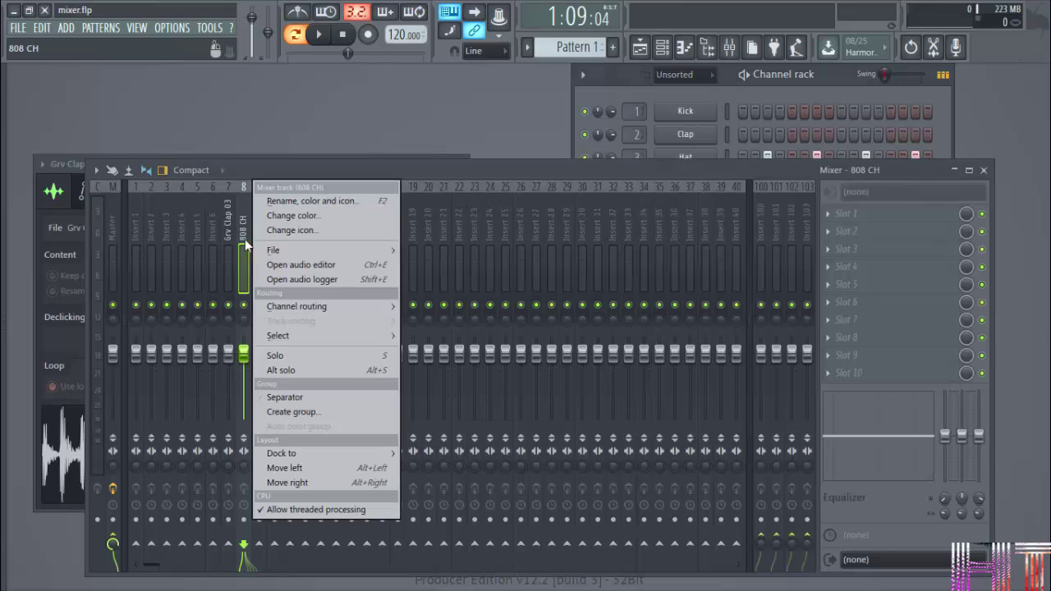
mouse_move(365, 310)
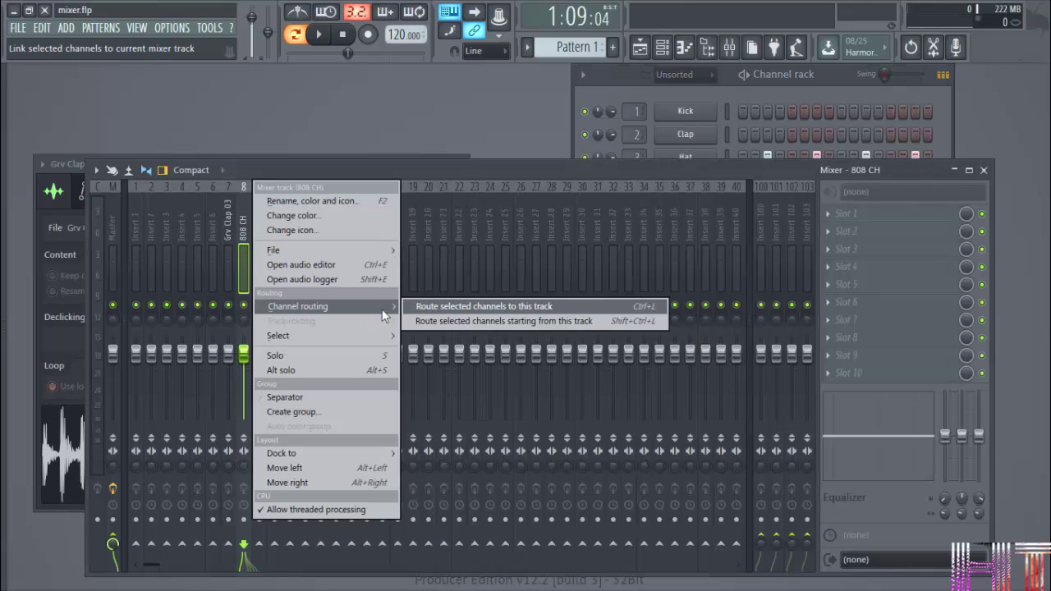
left_click(497, 320)
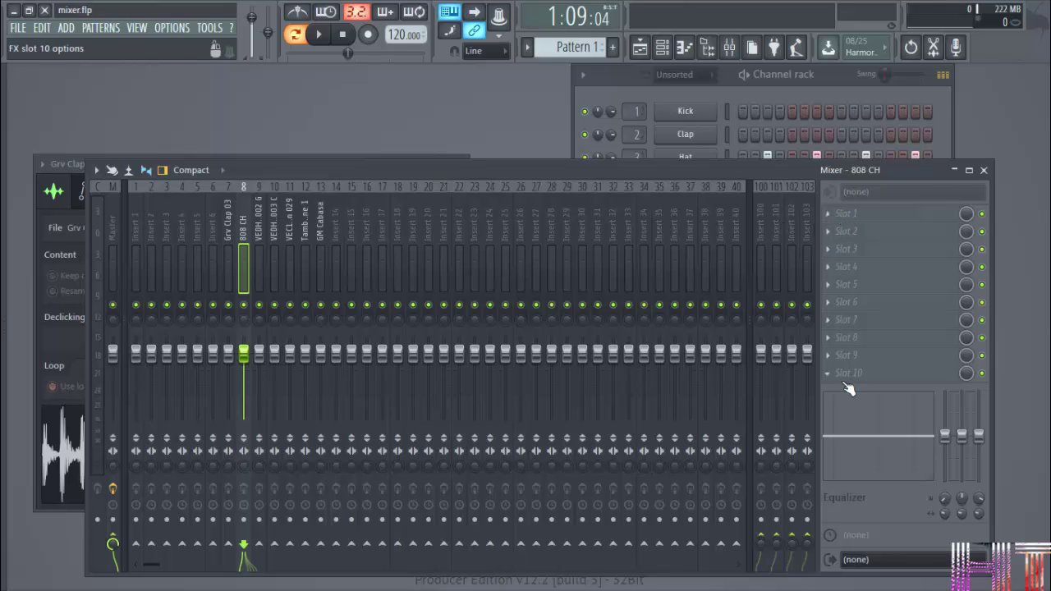
Bring the channel rack in front of the mixer and play the pattern to check the newly routed tracks' meters
left_click_drag(813, 185, 766, 154)
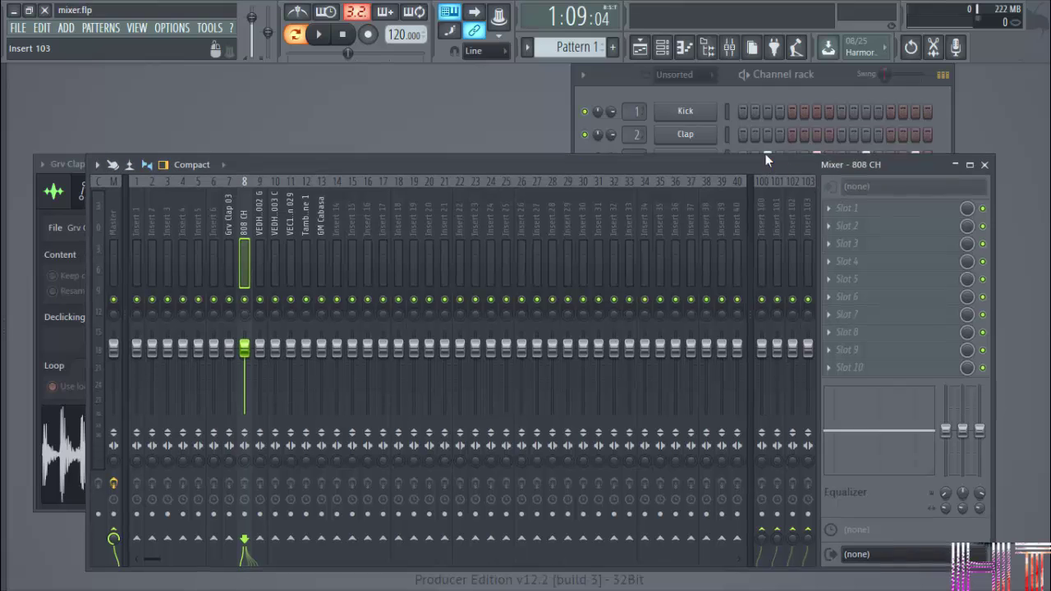
left_click(825, 71)
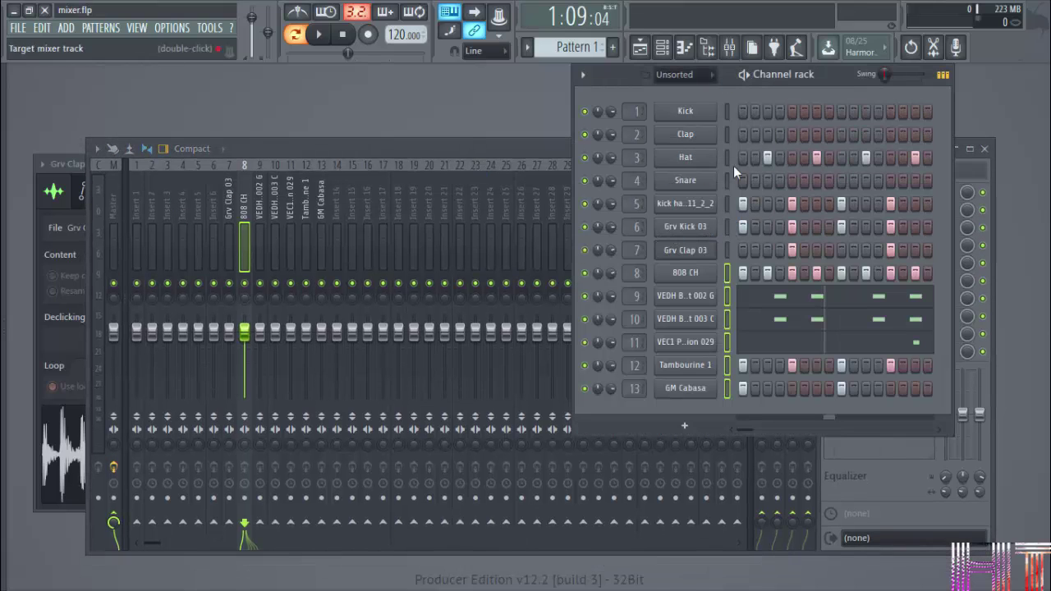
key("space")
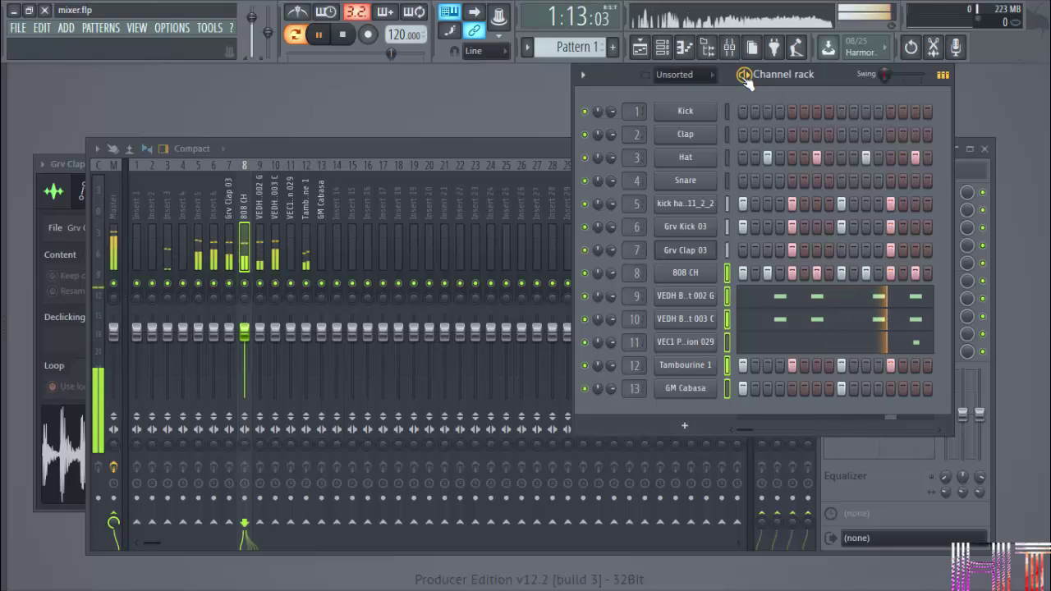
Stop playback, solo the 808 CH mixer track and play the pattern again with only that track audible
key("space")
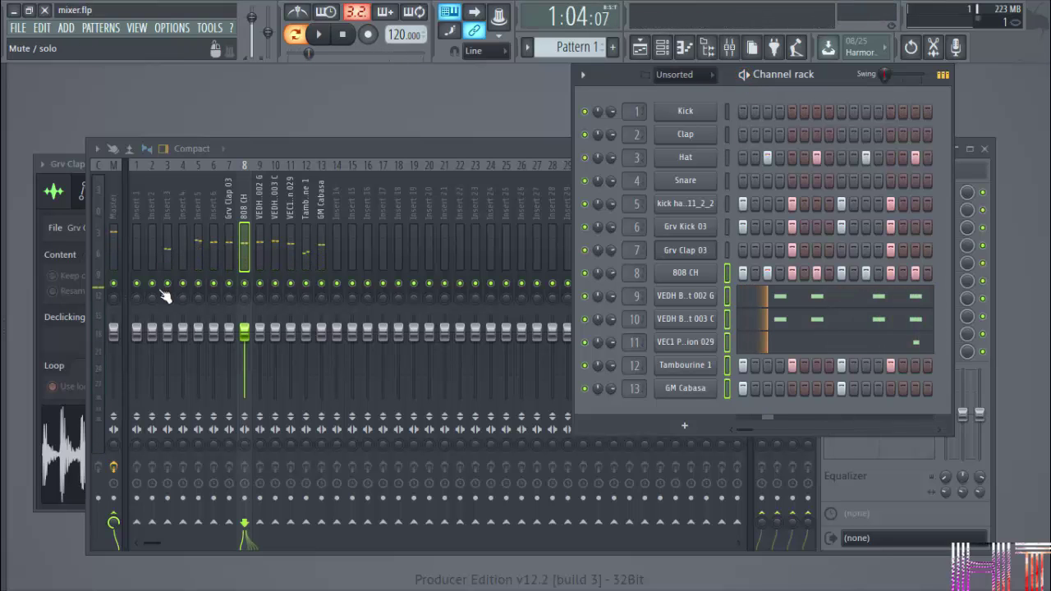
left_click(251, 291)
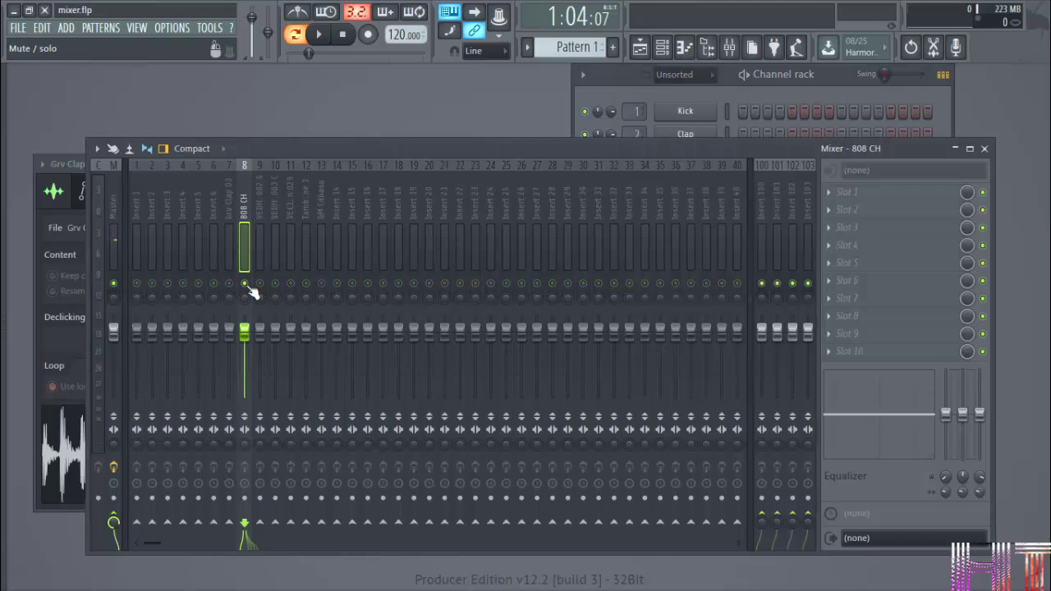
left_click(821, 77)
key("space")
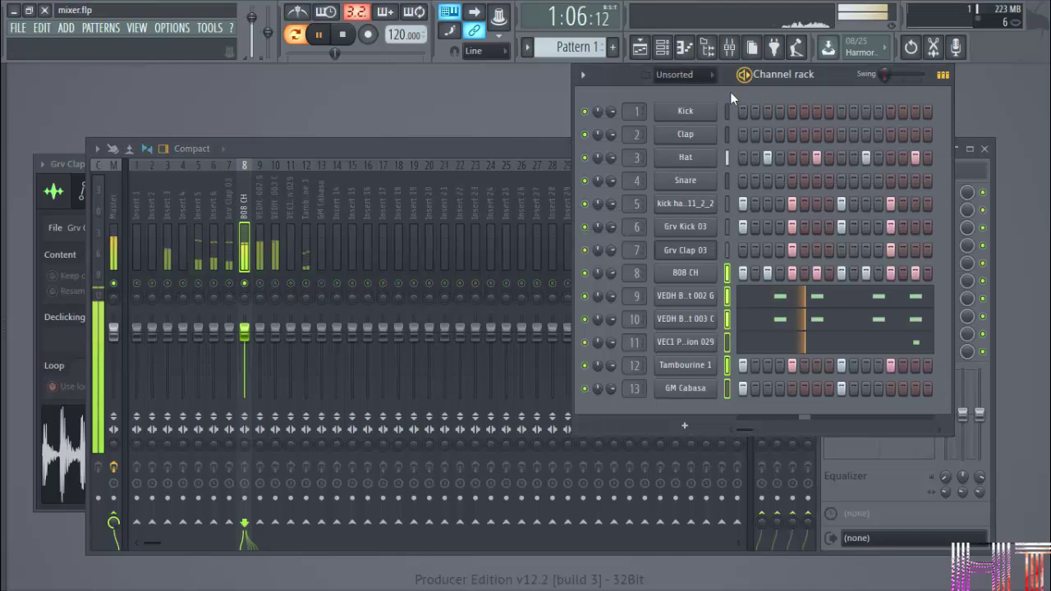
Set the 808 CH track's equalizer to about -16.3 low shelf and 5.4 high shelf, and load Fruity Parametric EQ 2 in slot 1
left_click(495, 151)
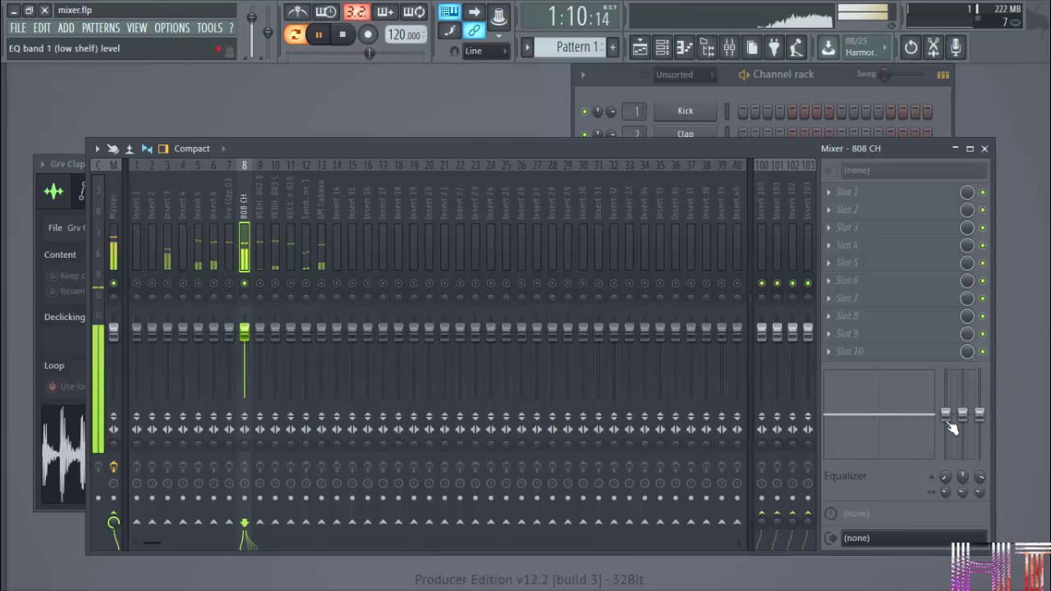
left_click_drag(950, 426, 949, 452)
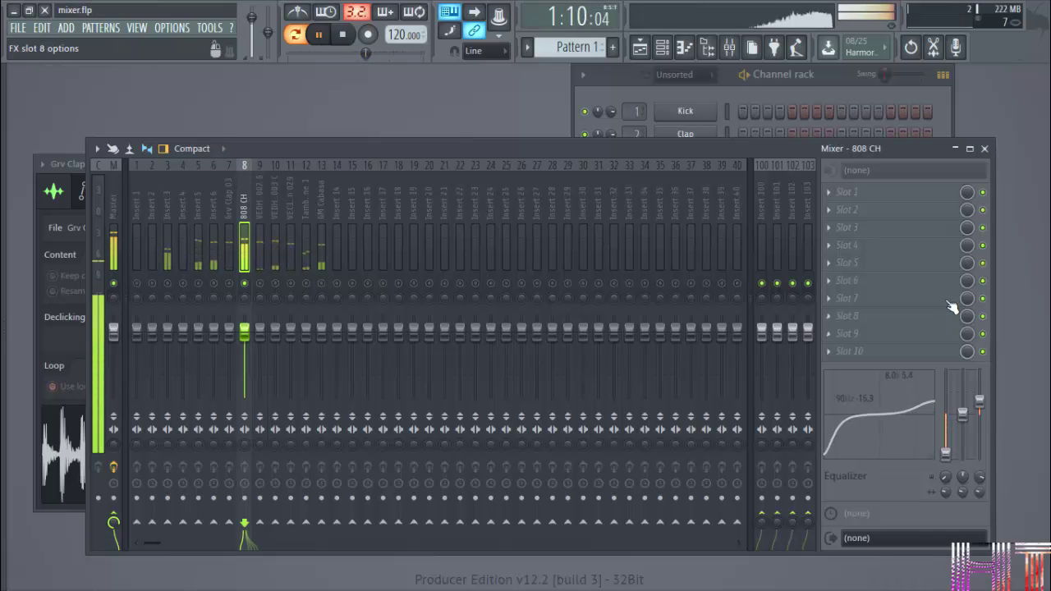
left_click(838, 197)
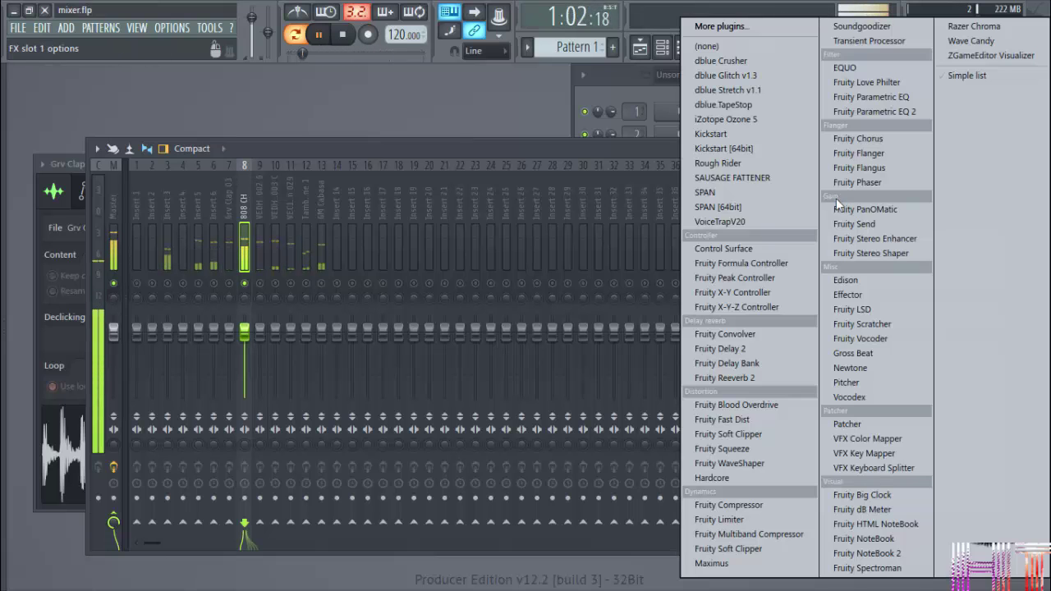
left_click(871, 112)
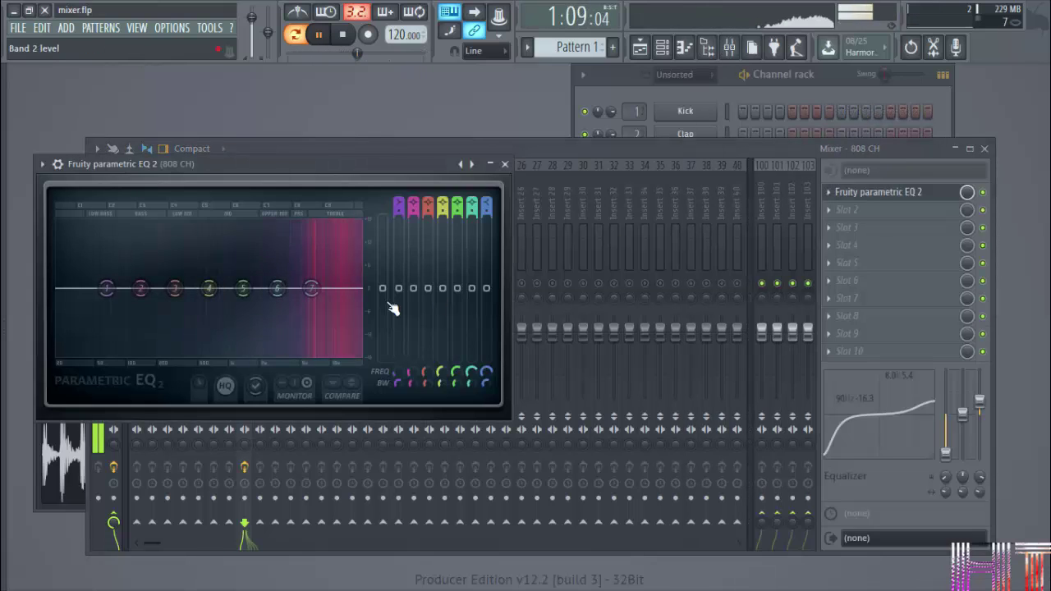
left_click_drag(311, 288, 321, 262)
left_click(505, 163)
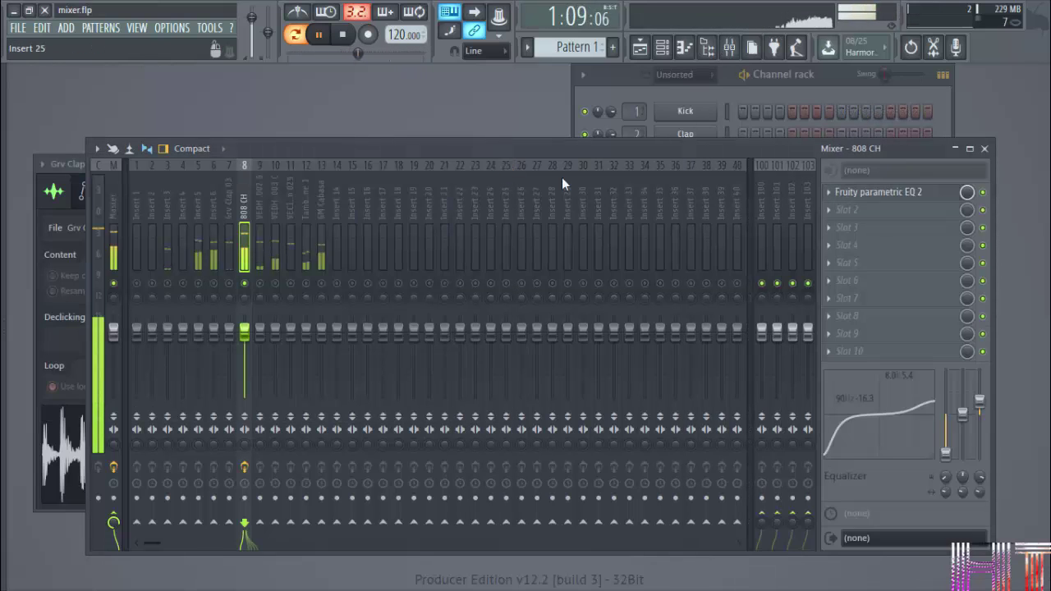
Load Fruity Delay Bank into effect slot 2 of the 808 CH track and close its window
left_click(839, 220)
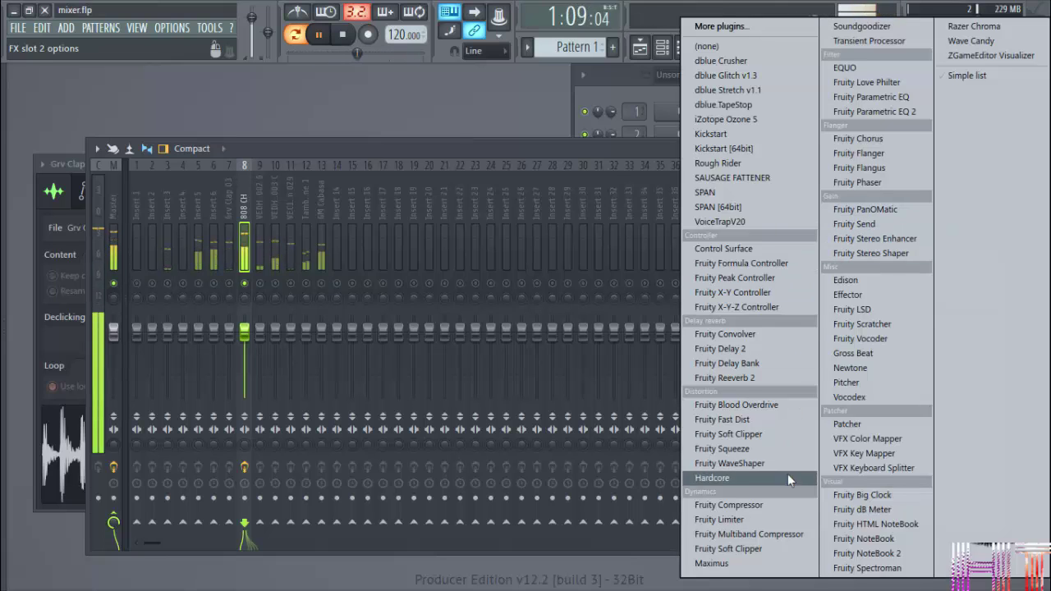
left_click(622, 167)
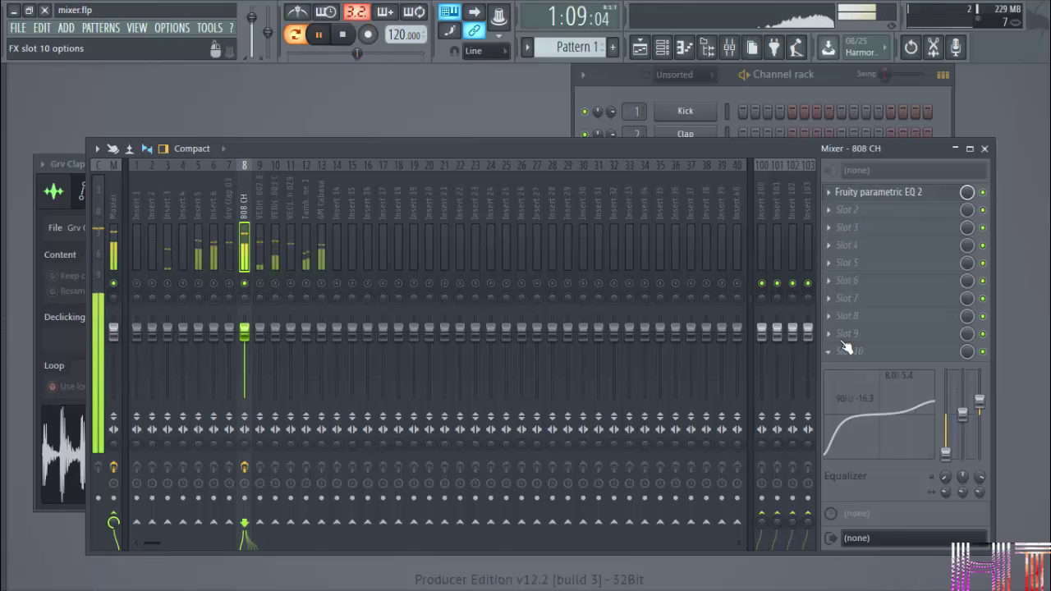
left_click(840, 216)
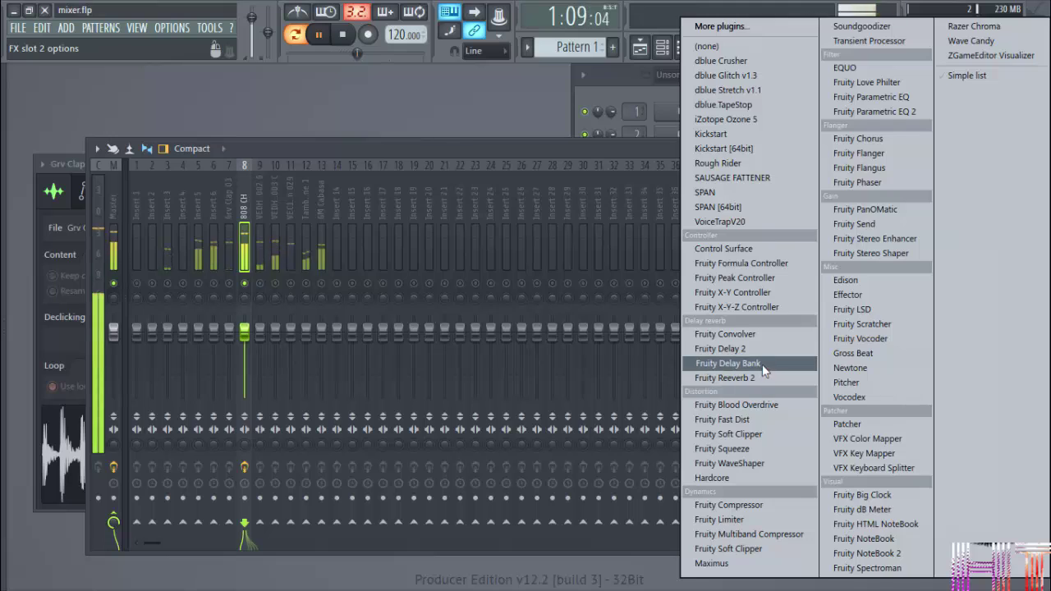
left_click(727, 363)
left_click_drag(300, 298, 272, 304)
left_click(538, 132)
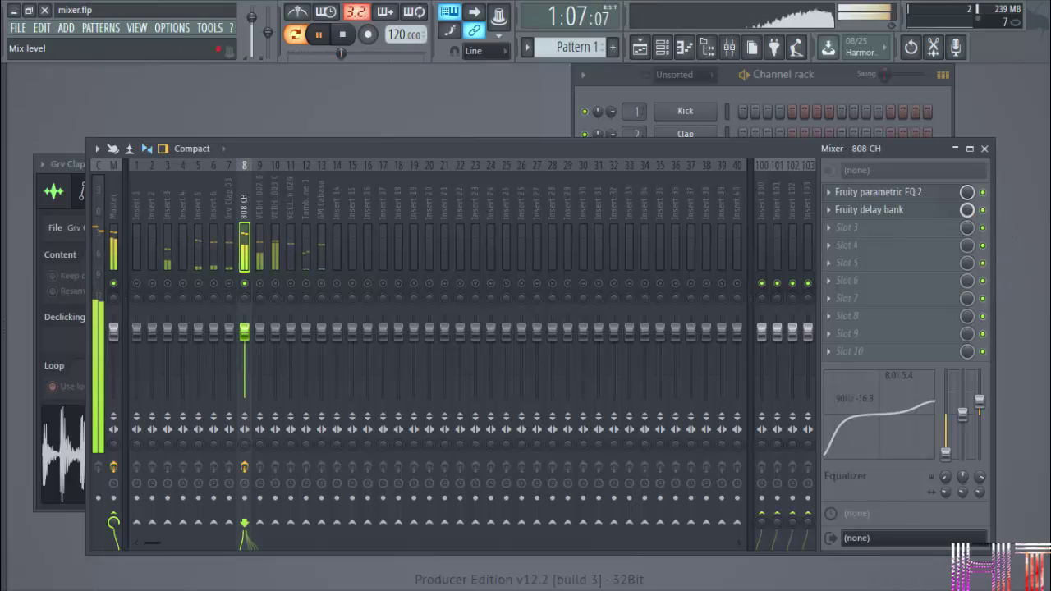
Adjust the Fruity Delay Bank's mix level and slightly lower the 808 CH track's volume fader
left_click_drag(967, 209, 967, 187)
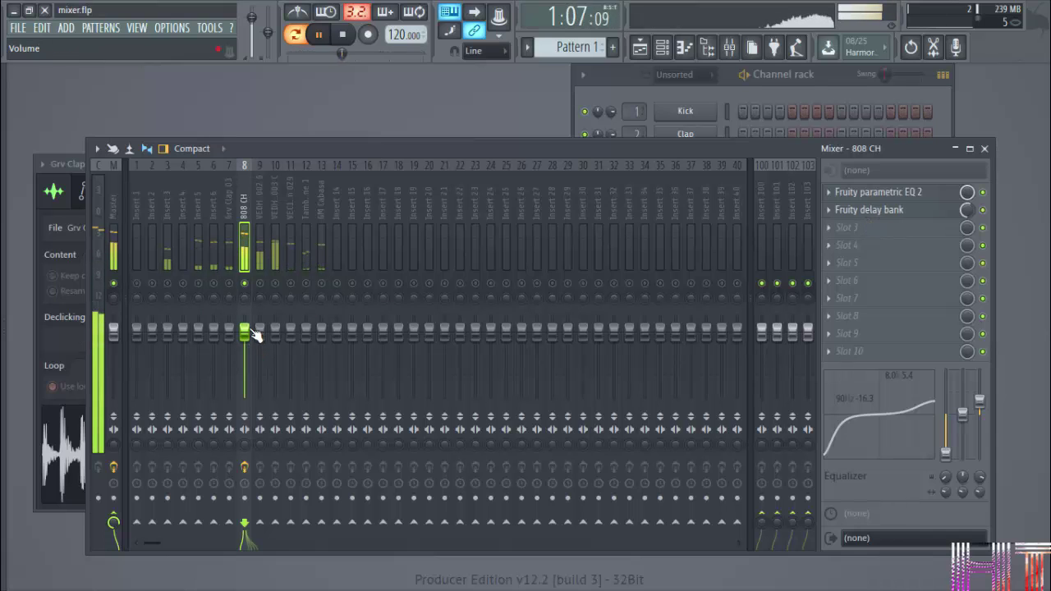
left_click_drag(250, 332, 250, 344)
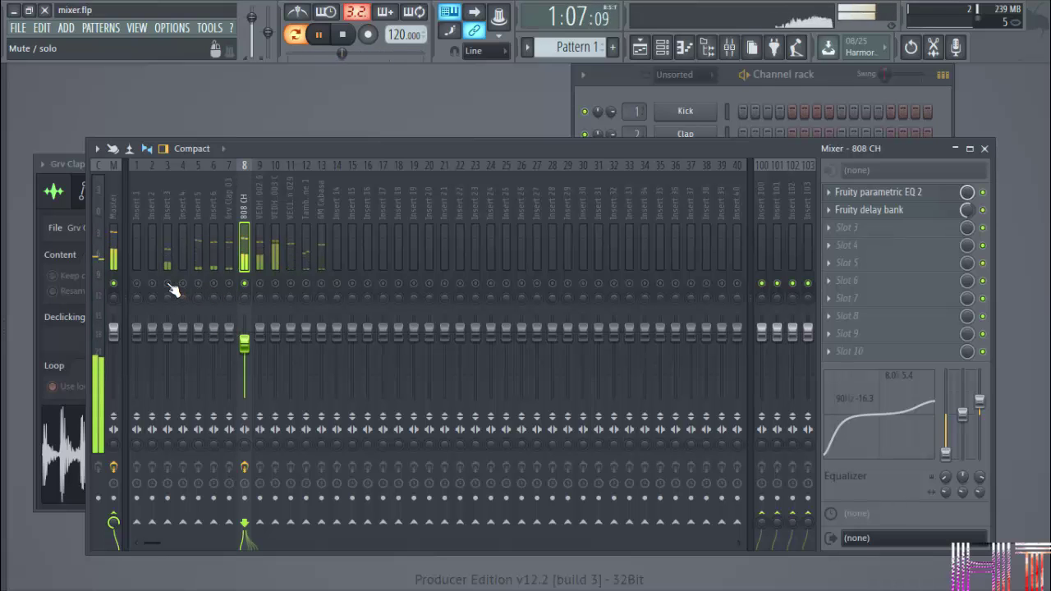
left_click(830, 80)
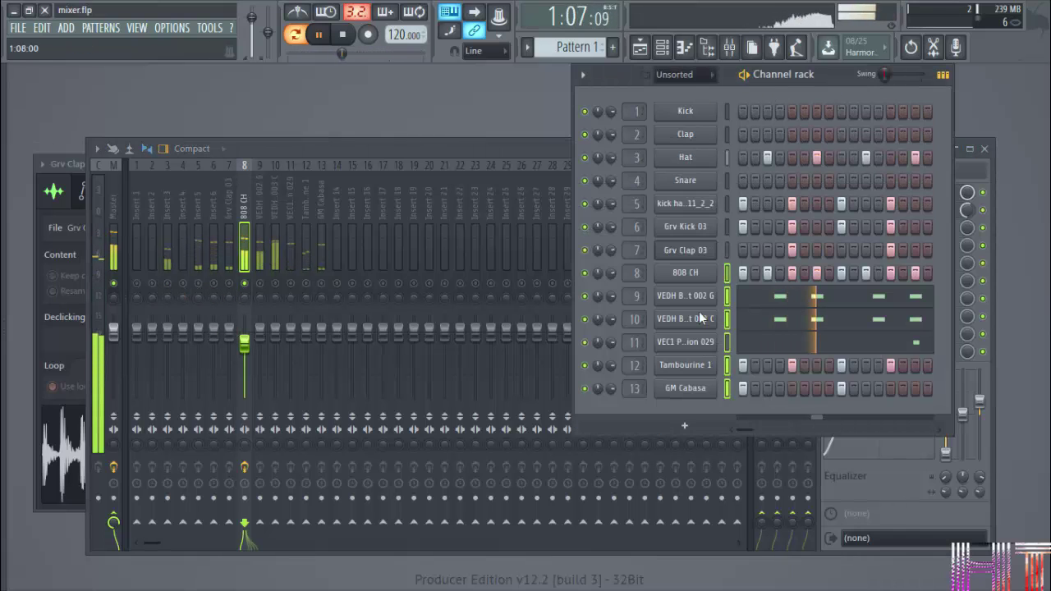
left_click(423, 144)
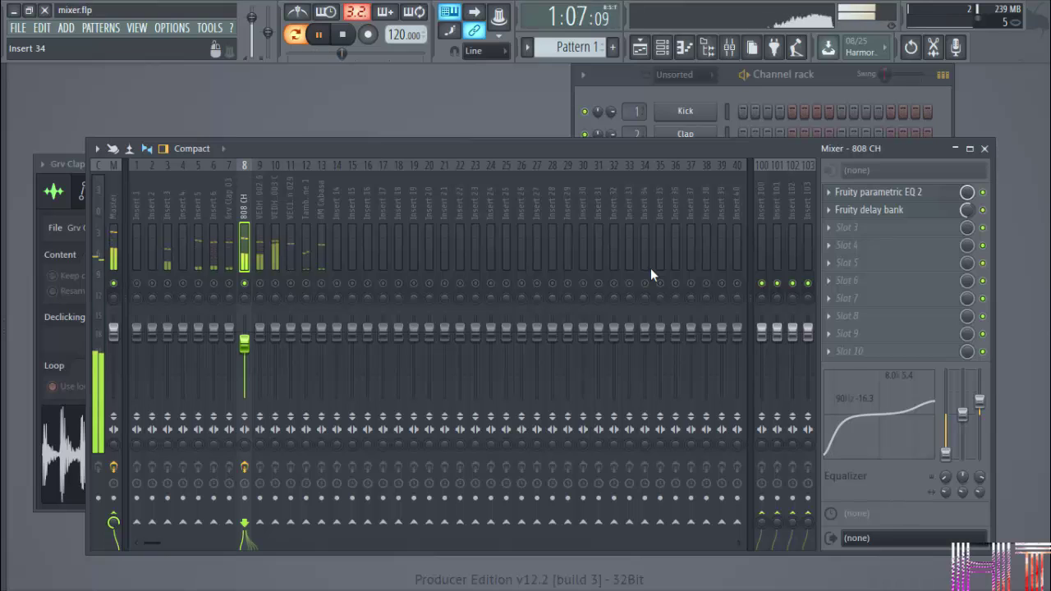
Enable Inserts 3, 5 and 6 one after another and lower their volume faders to balance them
left_click(170, 346)
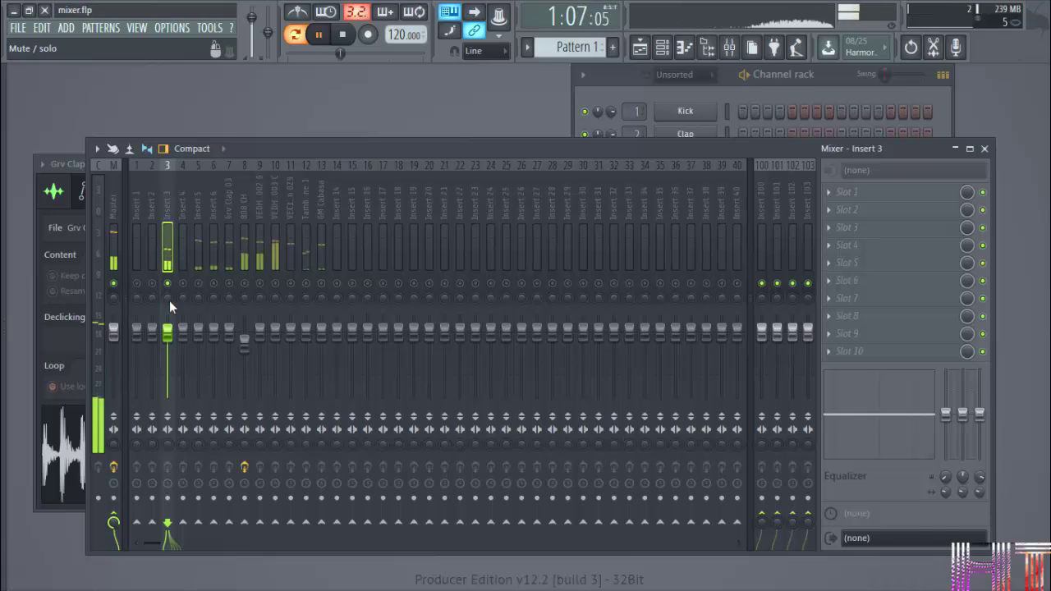
left_click_drag(168, 330, 198, 376)
left_click(198, 284)
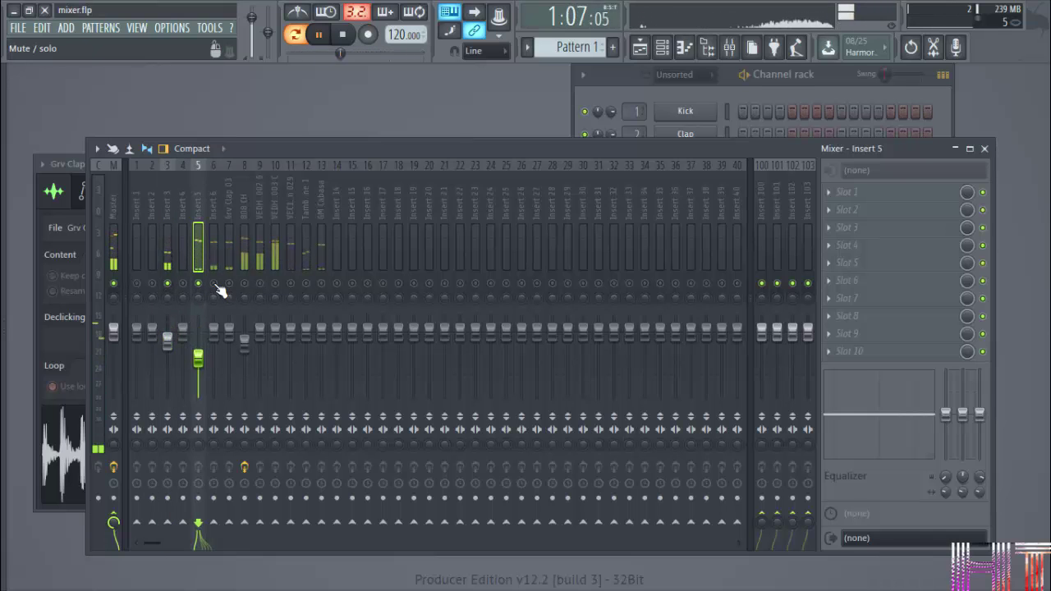
left_click_drag(215, 336, 167, 345)
Enable the mixer tracks from Grv Clap 03 to GM Cabasa and balance their faders, setting GM Cabasa to about 63% (-8.9 dB)
left_click(229, 283)
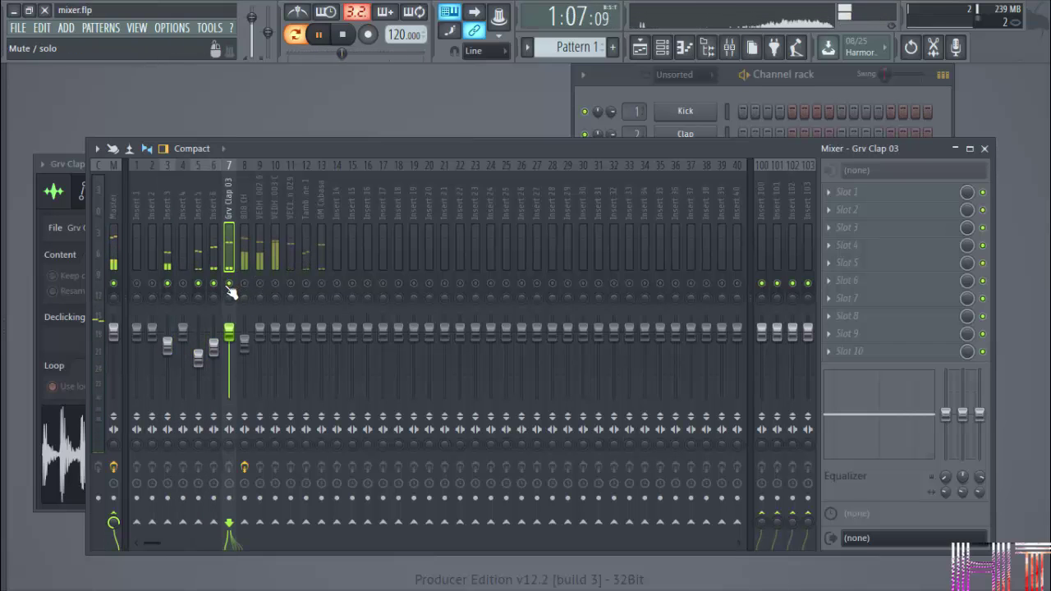
left_click_drag(236, 338, 321, 355)
left_click(259, 305)
left_click(279, 300)
left_click(294, 262)
left_click(305, 263)
left_click(323, 267)
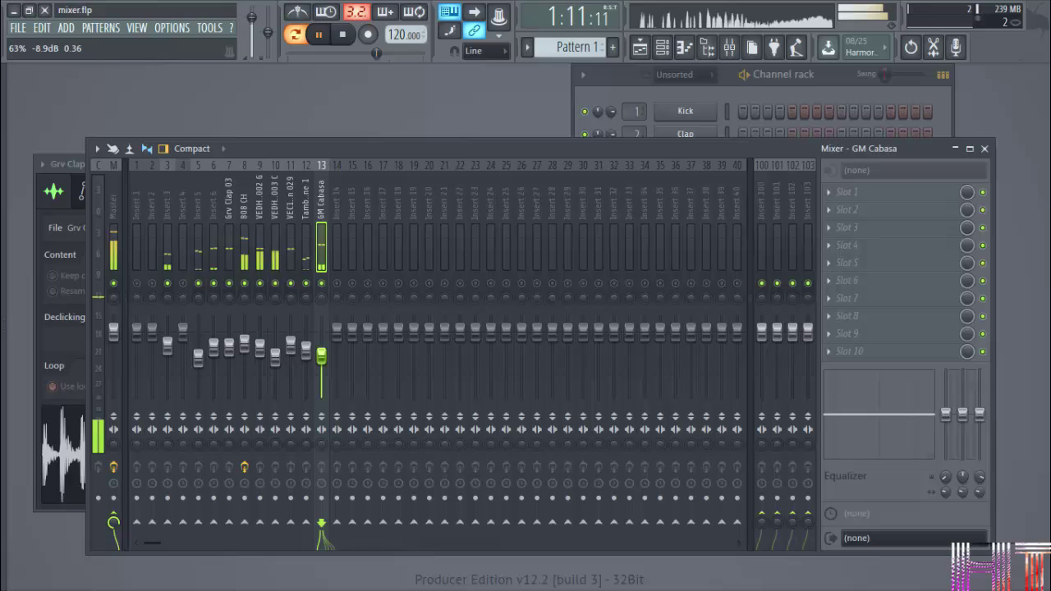
Stop playback, pull the GM Cabasa track's fader down to 0% and play the pattern without it
key("space")
left_click(757, 82)
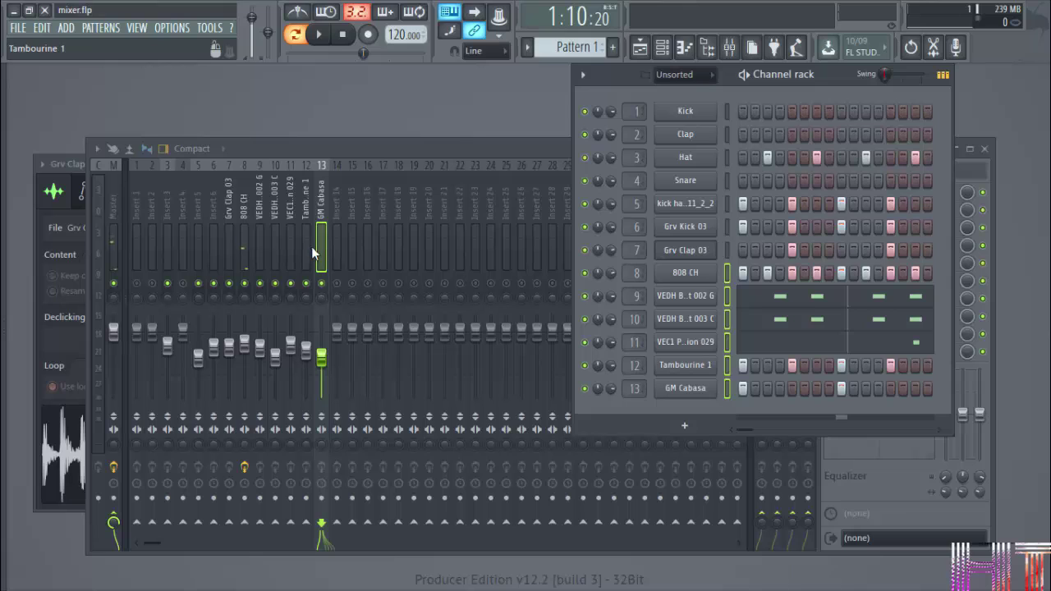
left_click(326, 312)
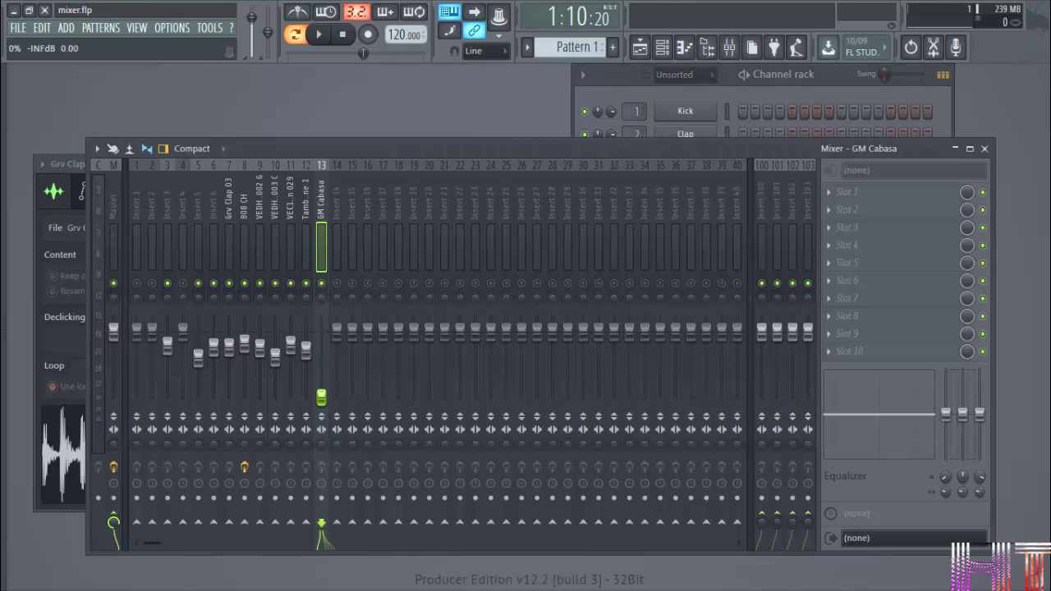
left_click(746, 78)
key("space")
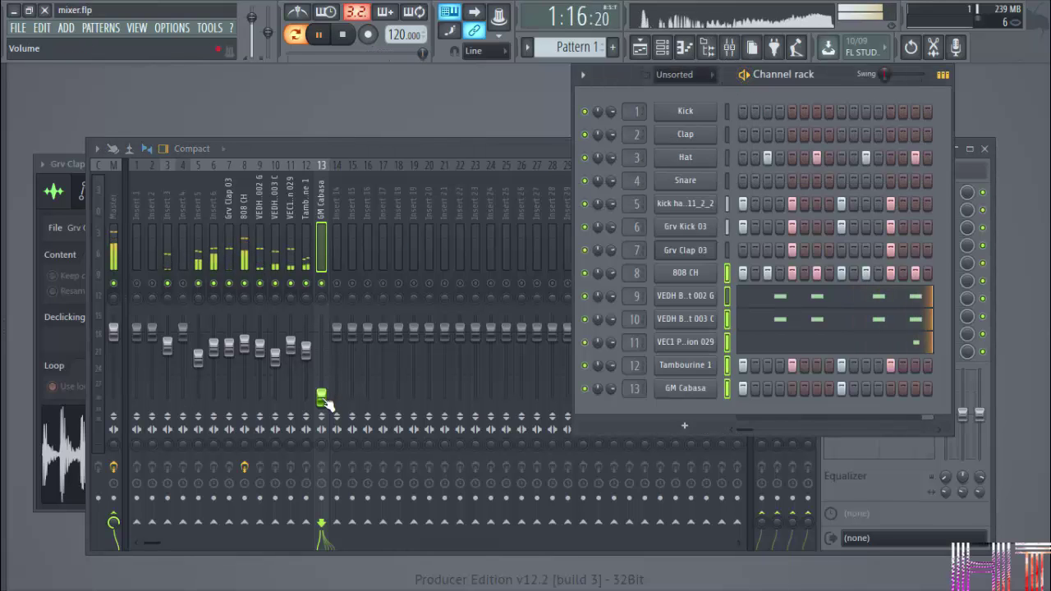
Raise the GM Cabasa track's fader to about 67% (-7.9 dB) during playback, and stop the pattern
left_click_drag(321, 397, 321, 353)
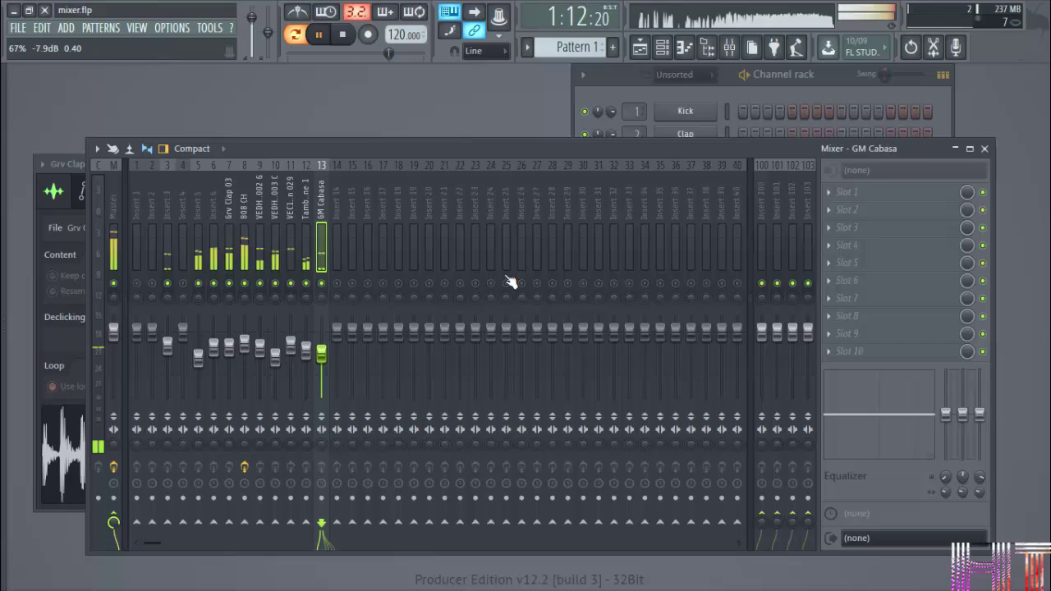
left_click(755, 77)
key("space")
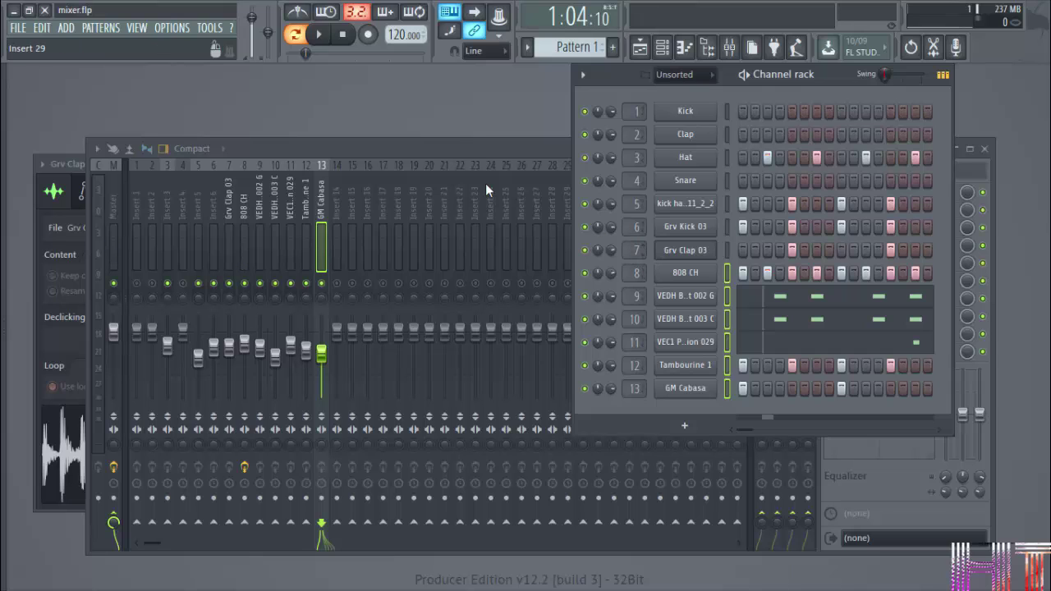
left_click(460, 152)
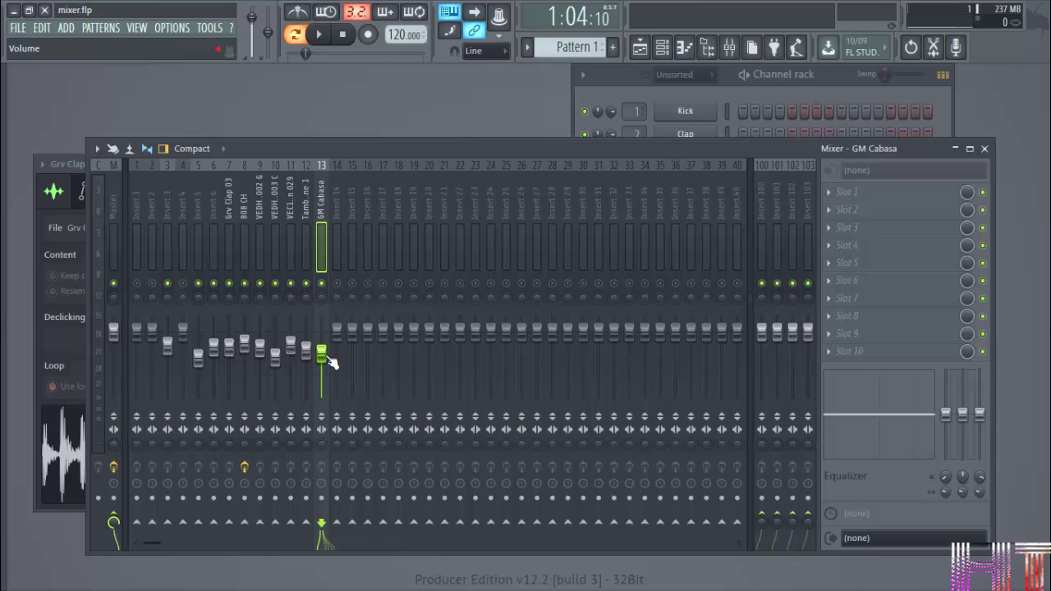
left_click(852, 79)
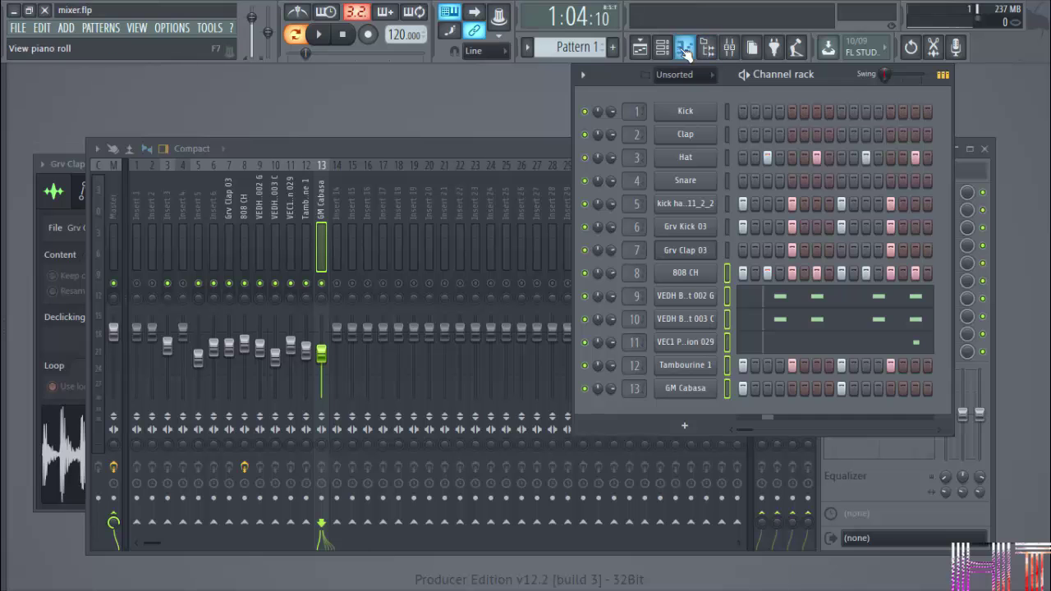
Open the playlist and bring up the channel settings of the VEH3 Housebeats 128BPM 03 clip at bar 17
left_click(639, 47)
scroll(469, 110, "down", 4)
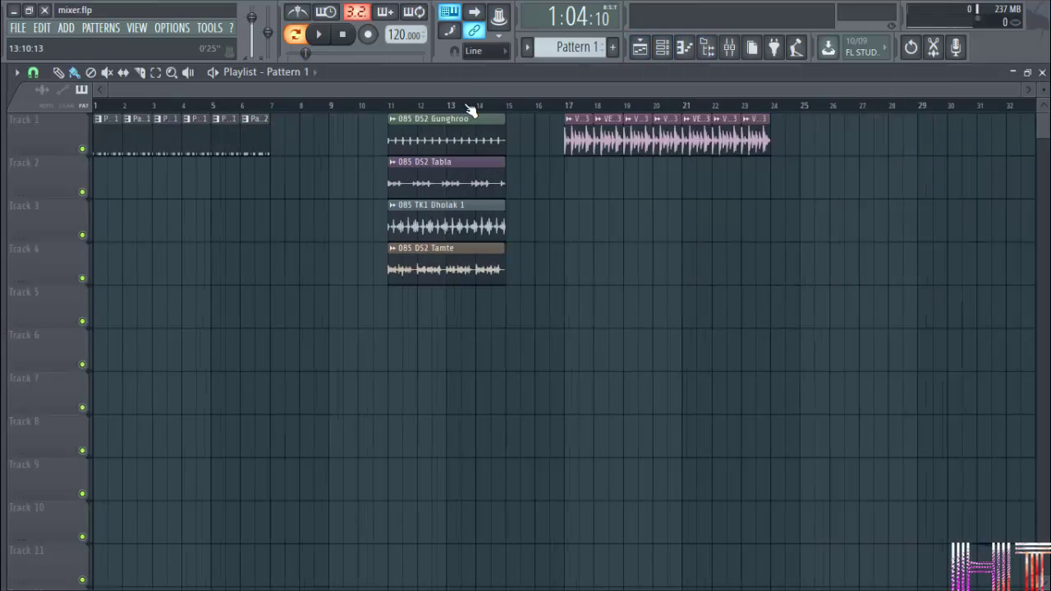
scroll(522, 110, "up", 5)
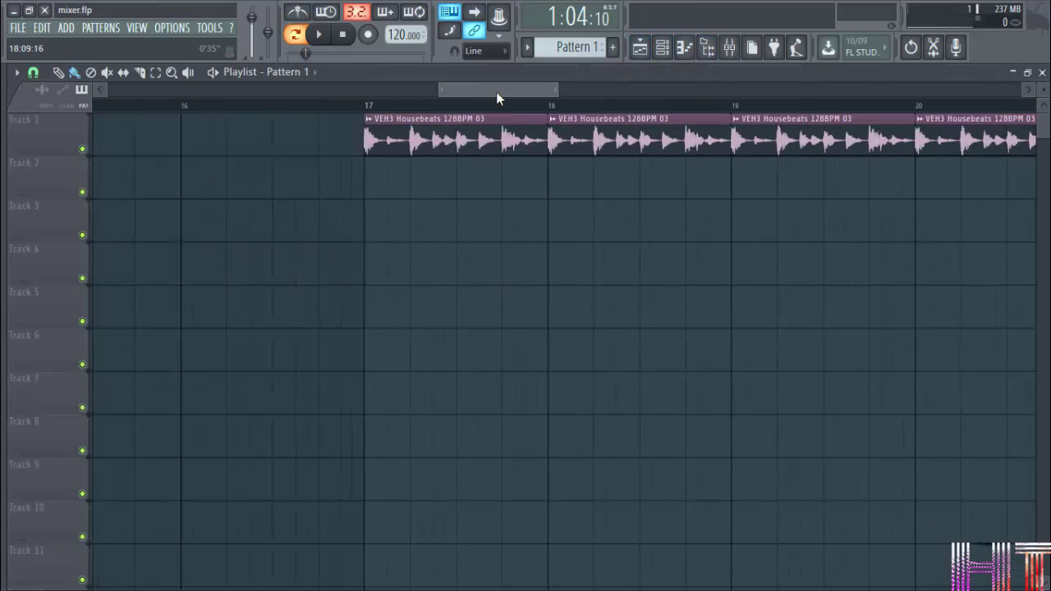
scroll(515, 107, "up", 3)
mouse_move(493, 91)
left_mouse_down()
mouse_move(512, 91)
mouse_move(488, 92)
left_mouse_up()
scroll(504, 115, "down", 3)
double_click(500, 129)
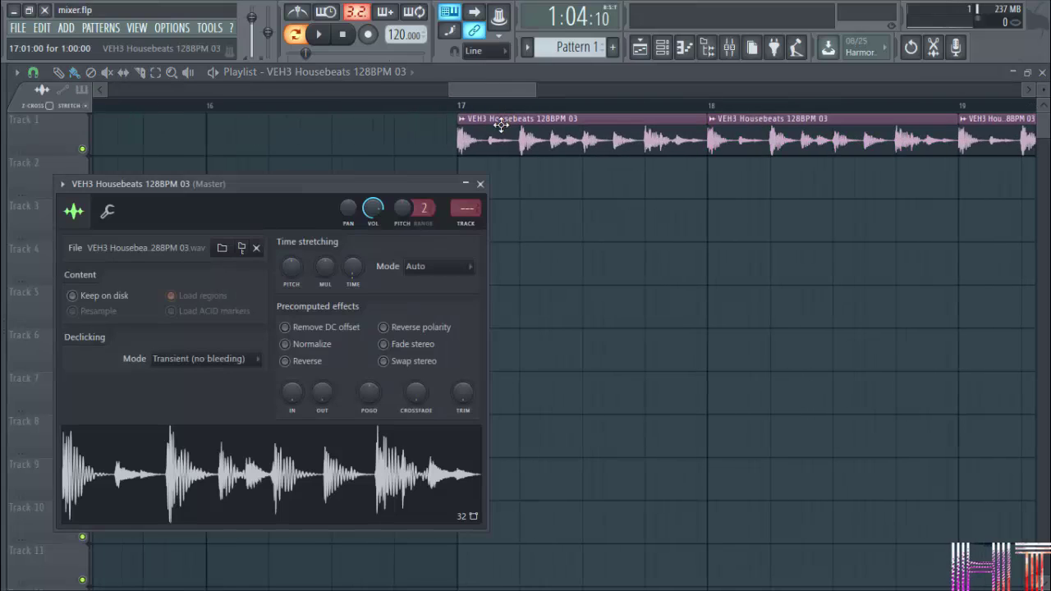
Assign the VEH3 Housebeats 128BPM 03 audio clip to a free mixer track
left_click_drag(330, 183, 543, 164)
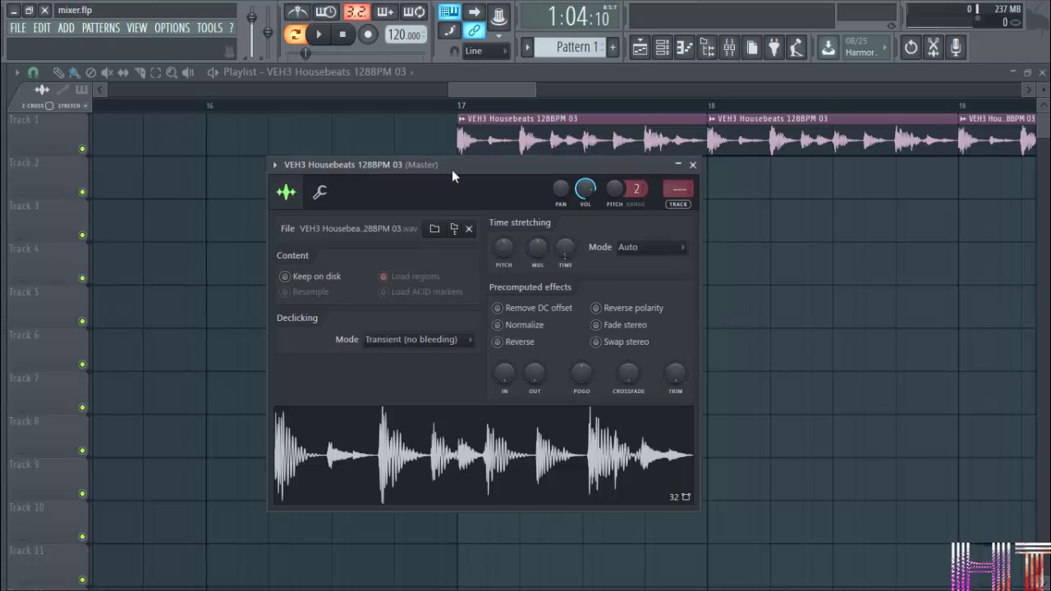
left_click(276, 166)
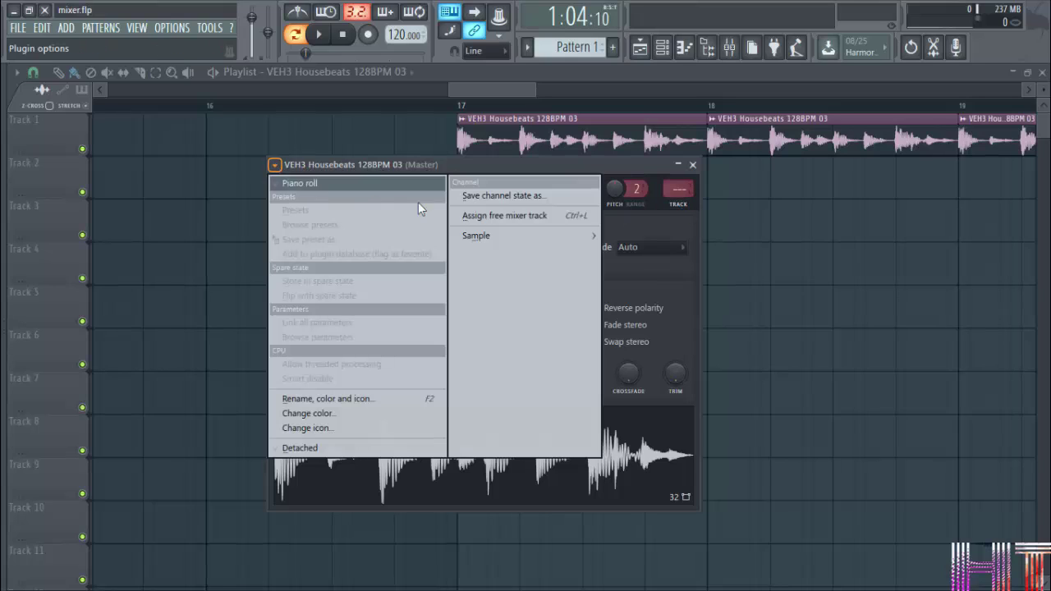
left_click(504, 214)
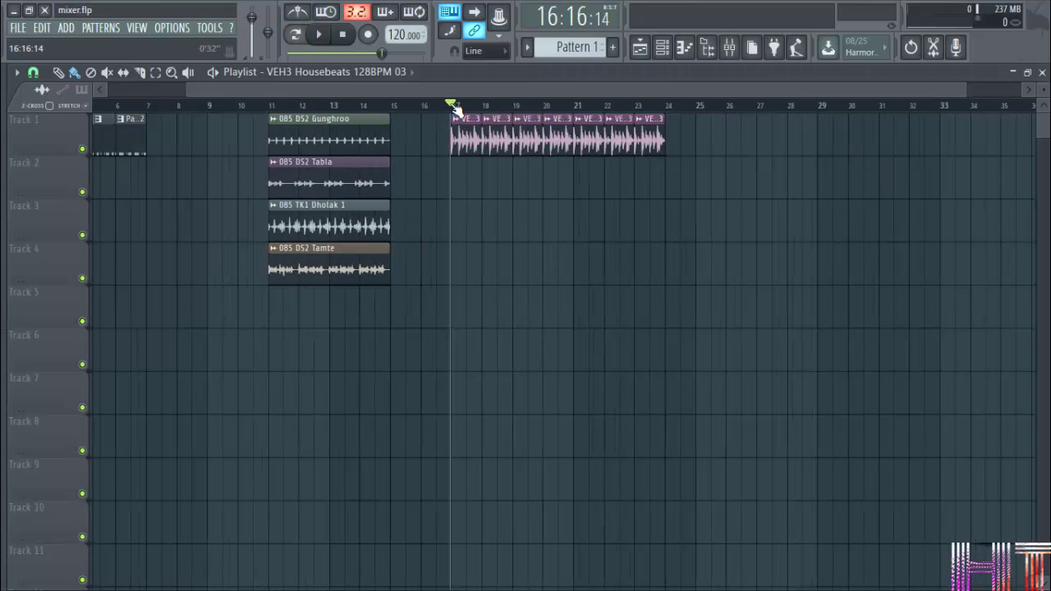
Select the playlist time range from about bar 16 to bar 24 around the VEH3 Housebeats clips and play it
left_click_drag(655, 107, 435, 106)
scroll(474, 104, "up", 3)
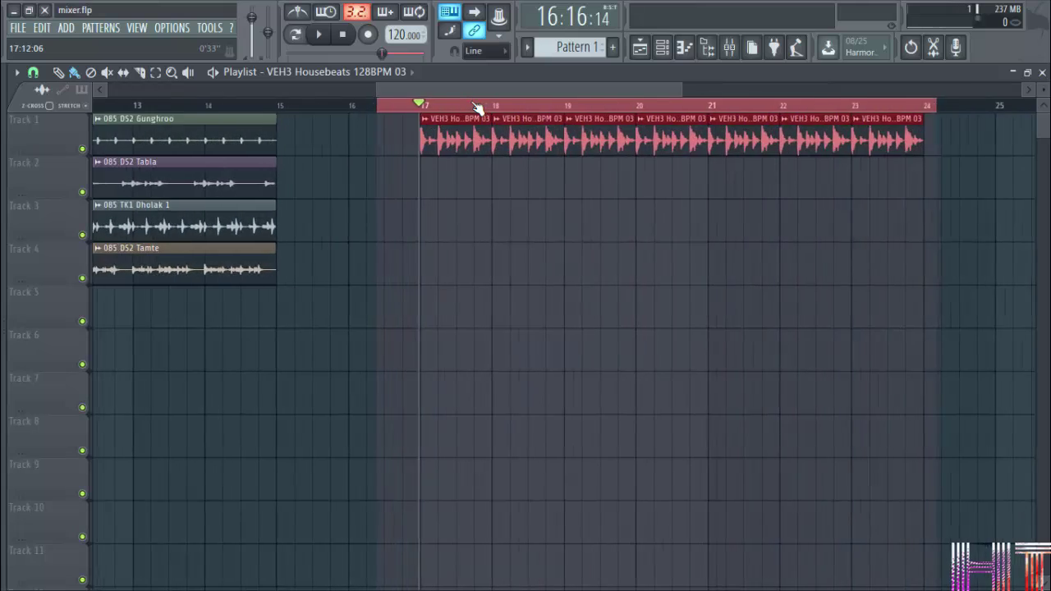
scroll(476, 107, "up", 3)
left_click(319, 34)
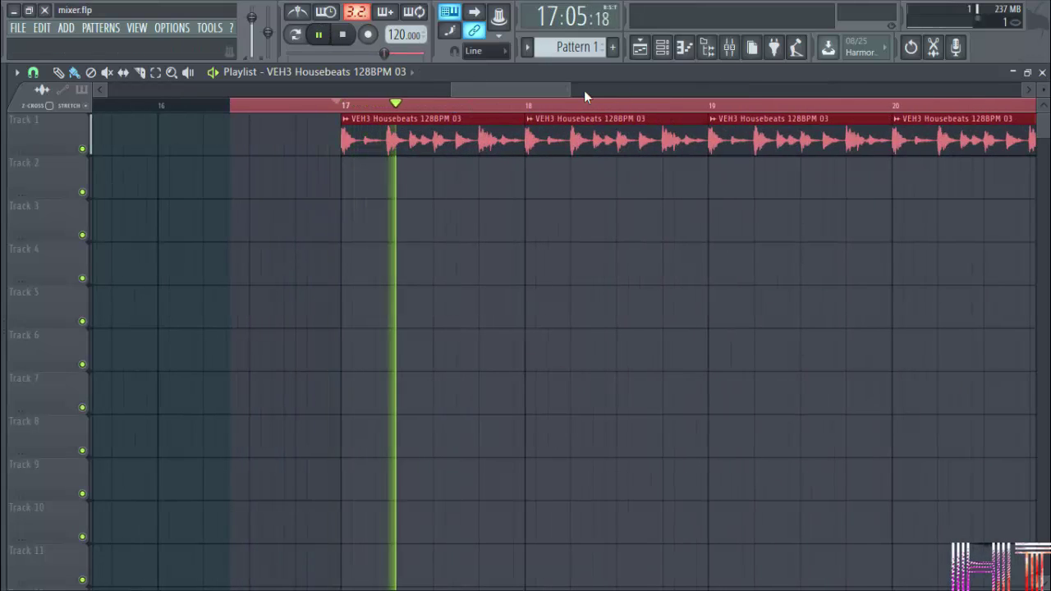
Open the mixer, lower the VEH3 Housebeats track's fader to about 69% (-7.4 dB) during playback, and pause
key("F9")
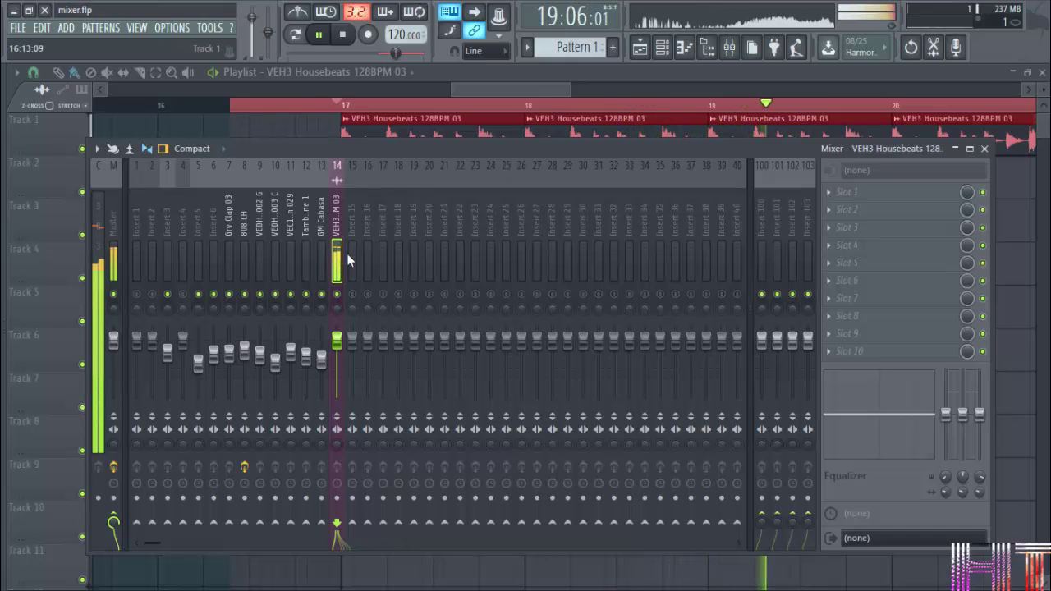
left_click_drag(337, 339, 337, 358)
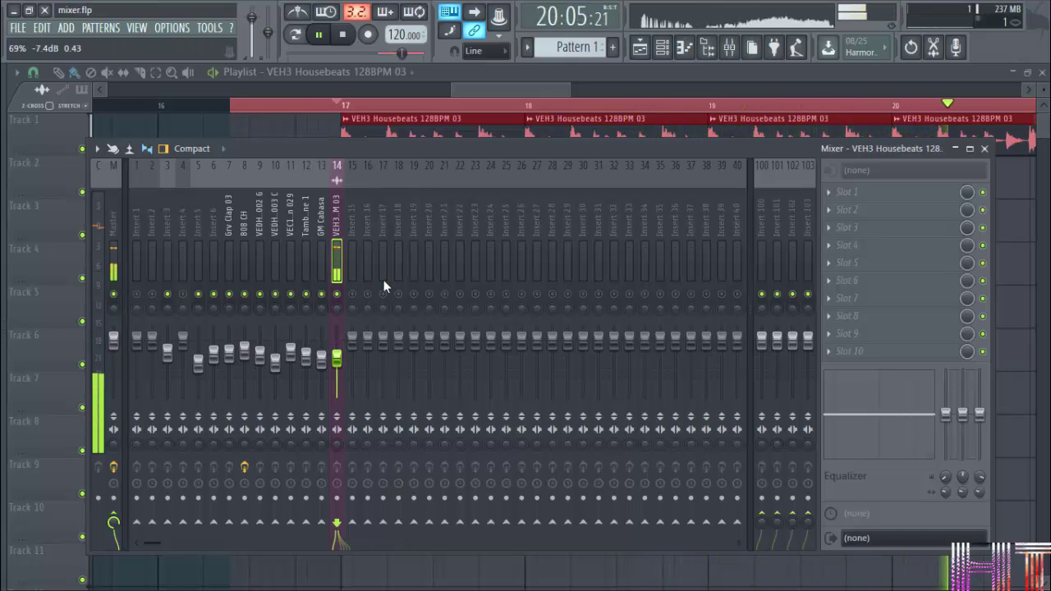
left_click(318, 34)
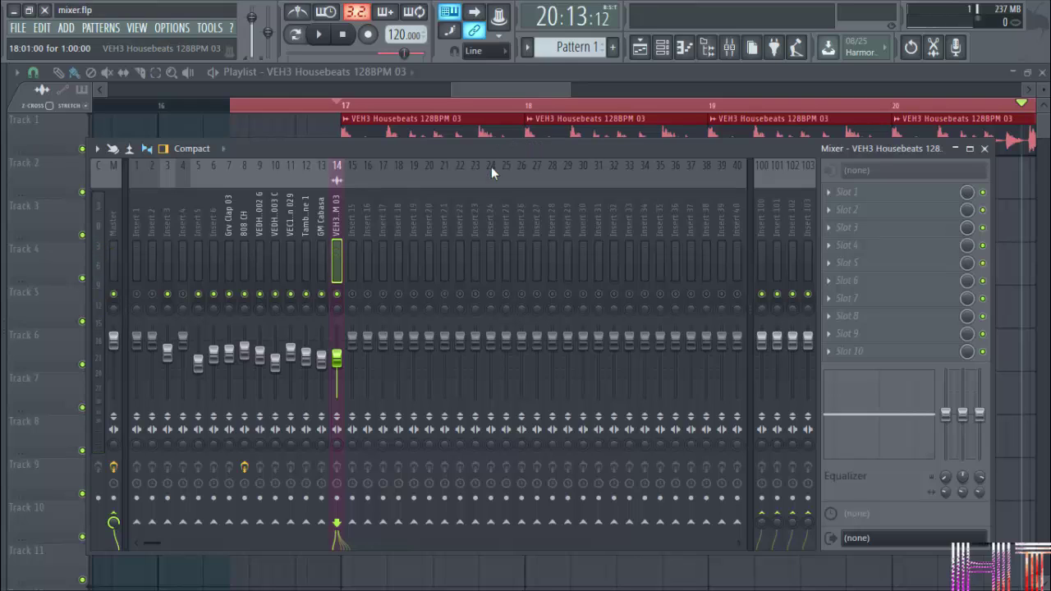
Play the VEH3 Housebeats clips in two short passes to listen to the track, pausing after each
left_click(318, 36)
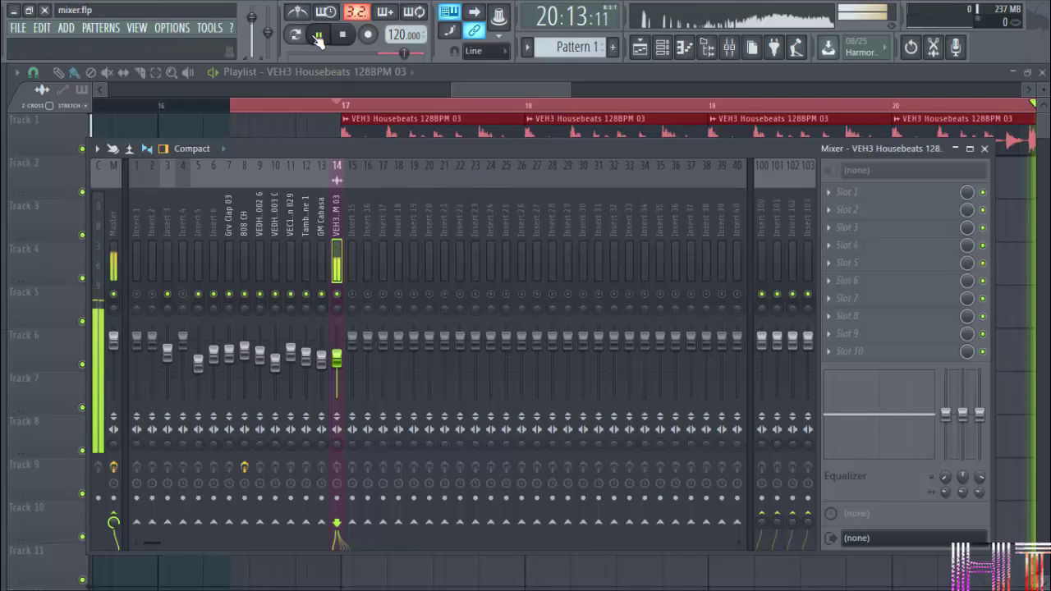
left_click(318, 36)
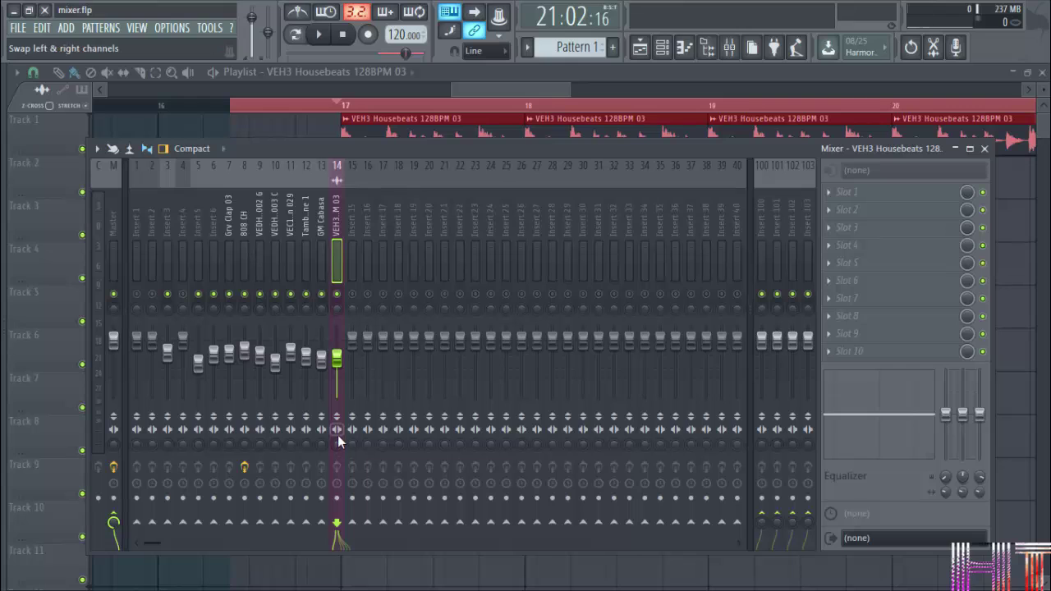
left_click(326, 36)
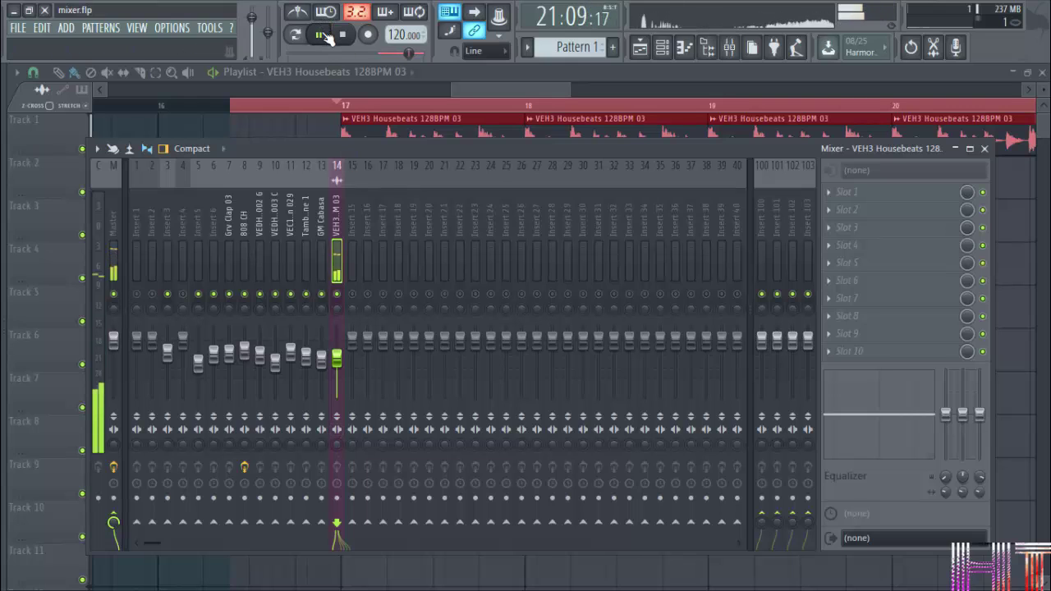
left_click(325, 36)
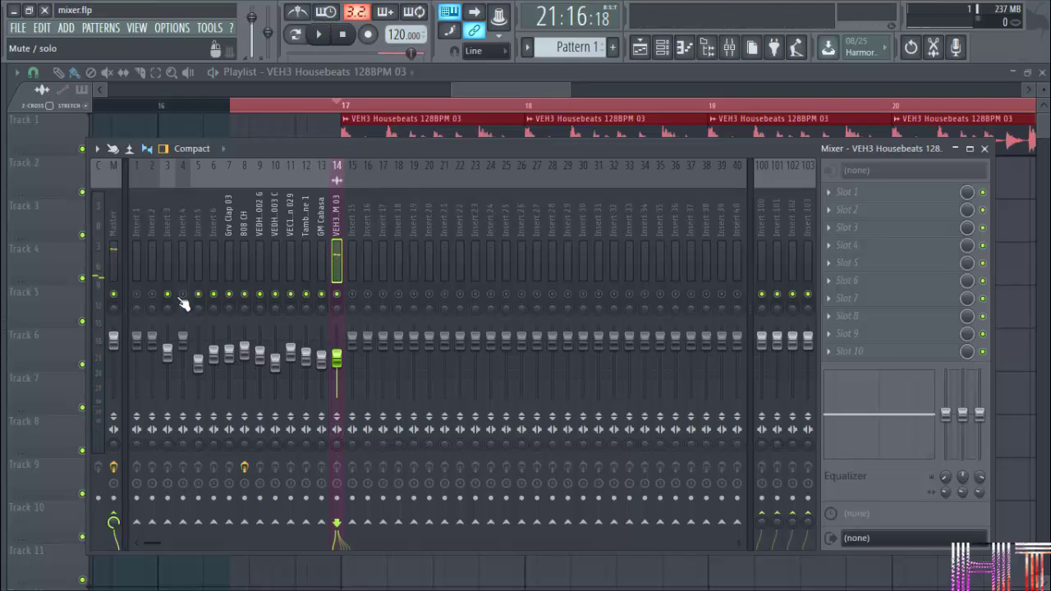
Try the VEH3 Housebeats track's stereo separation at 100% separated and turned the opposite way, playing the clips with each setting
left_click(97, 314)
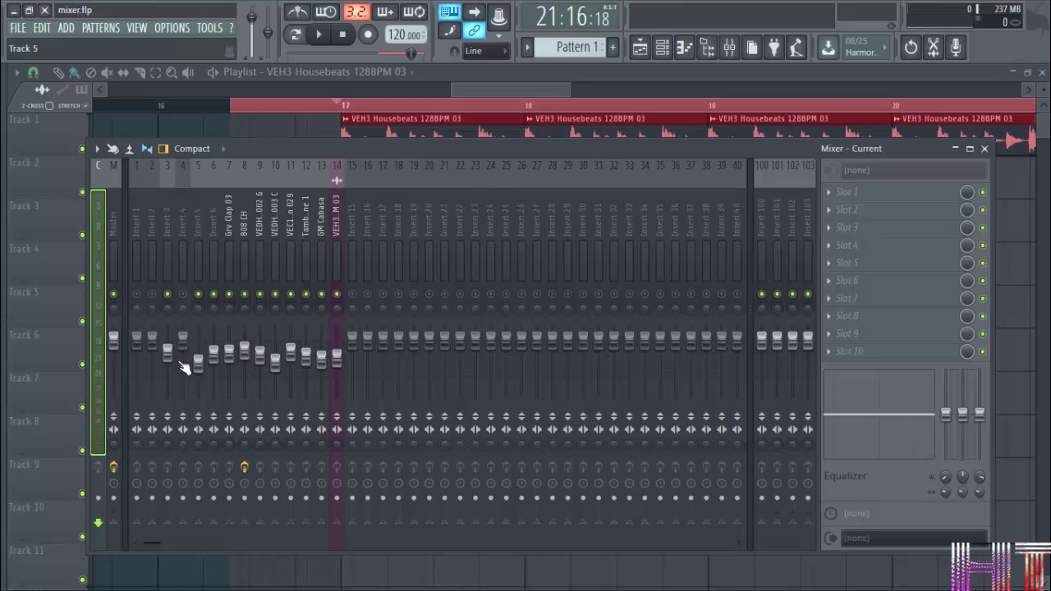
left_click(336, 442)
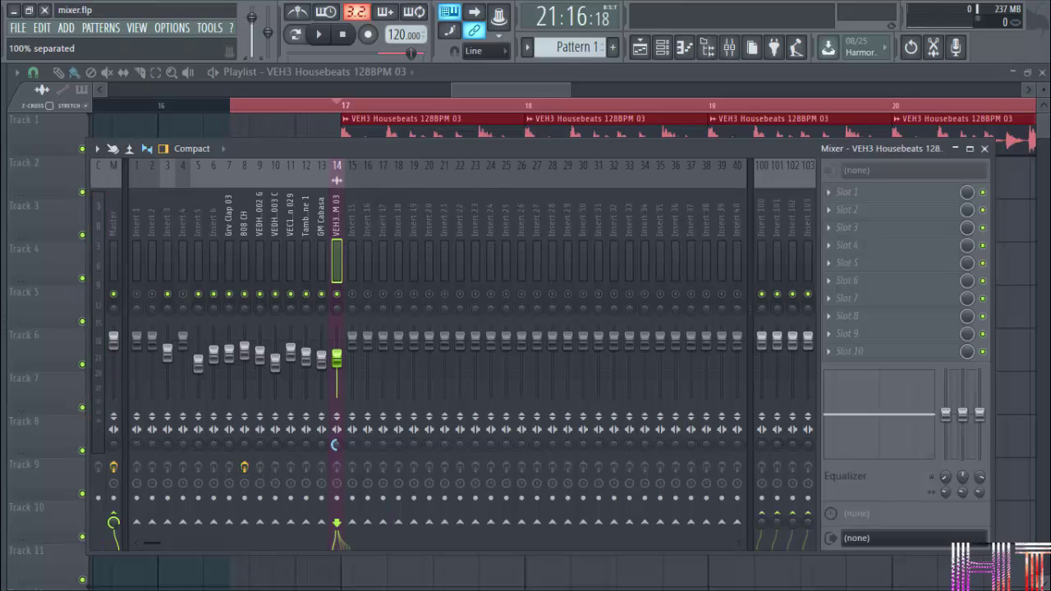
left_click(322, 35)
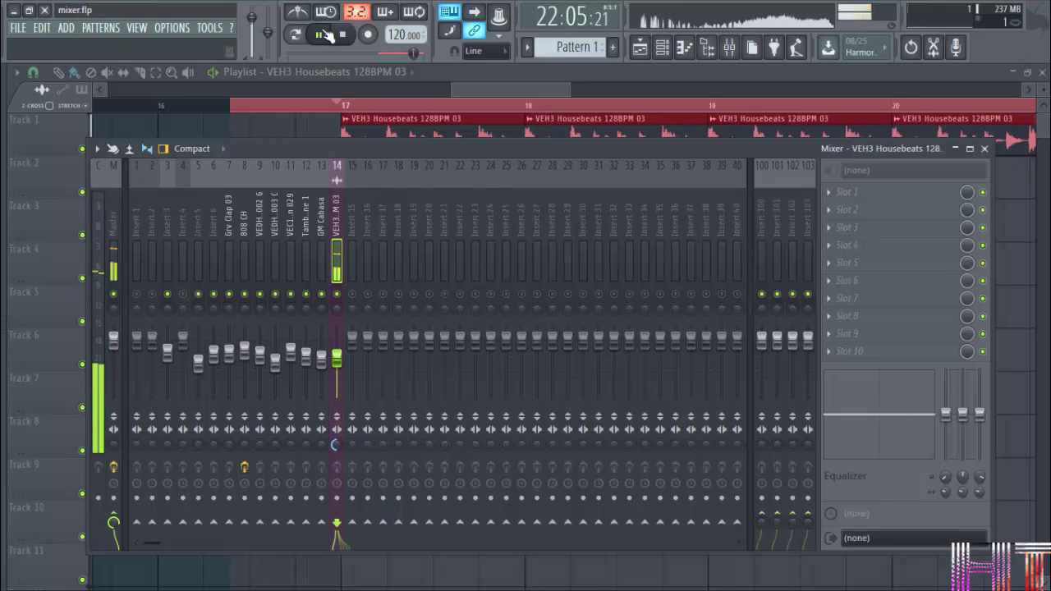
key("space")
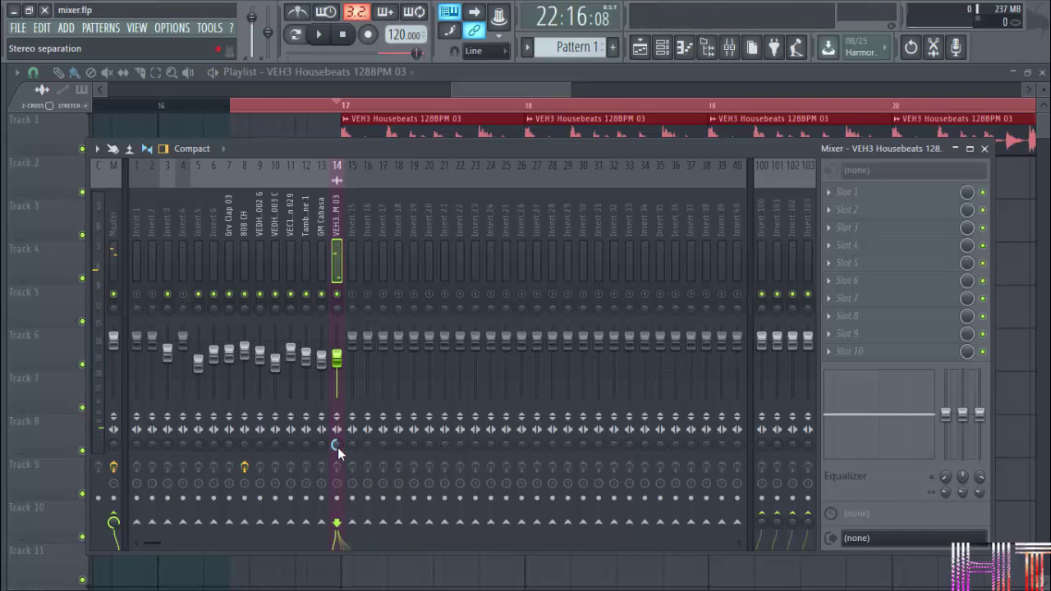
left_click(322, 34)
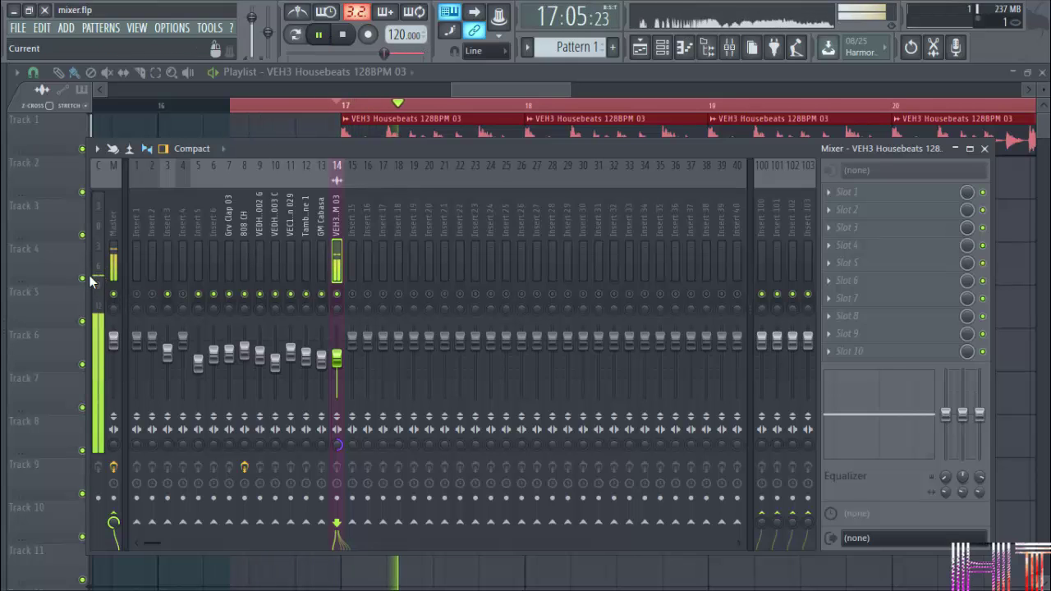
key("ctrl+space")
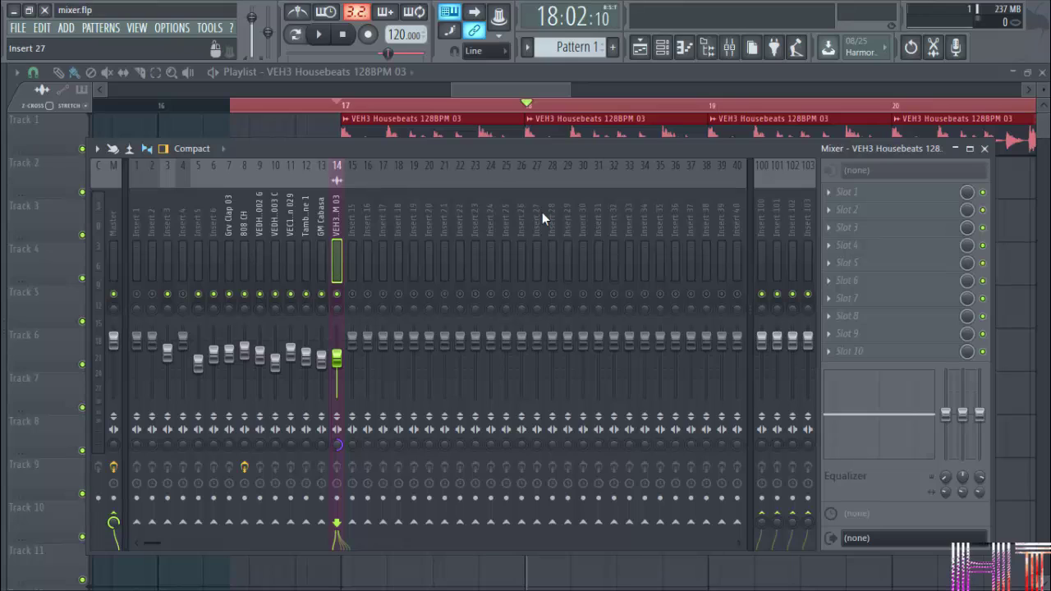
Swap the left and right channels on the VEH3 Housebeats track and switch all muted mixer tracks back on
left_click(336, 430)
left_click(450, 257)
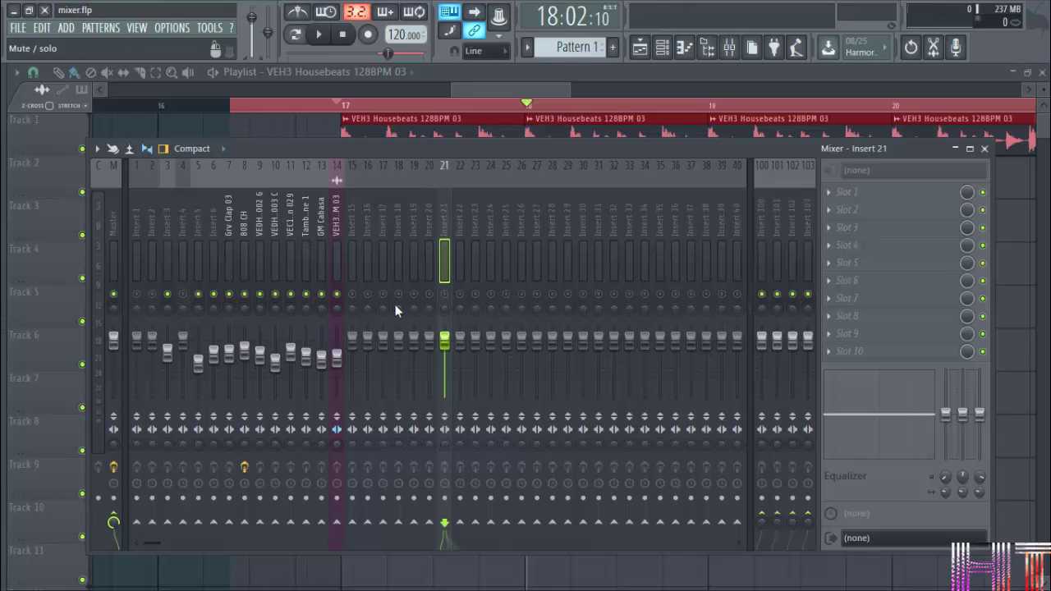
right_click(447, 299)
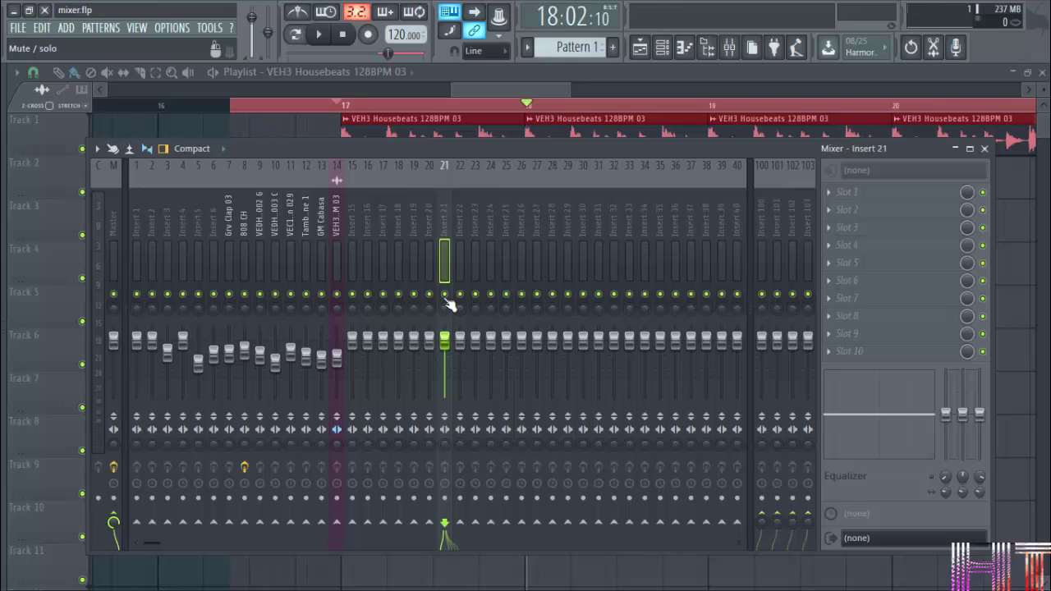
Enable sends to Insert 30 from the Grv Clap 03, 808 CH, VEDH Bass Cut 002 G and VEDH Bass Cut 003 C tracks
left_click(576, 226)
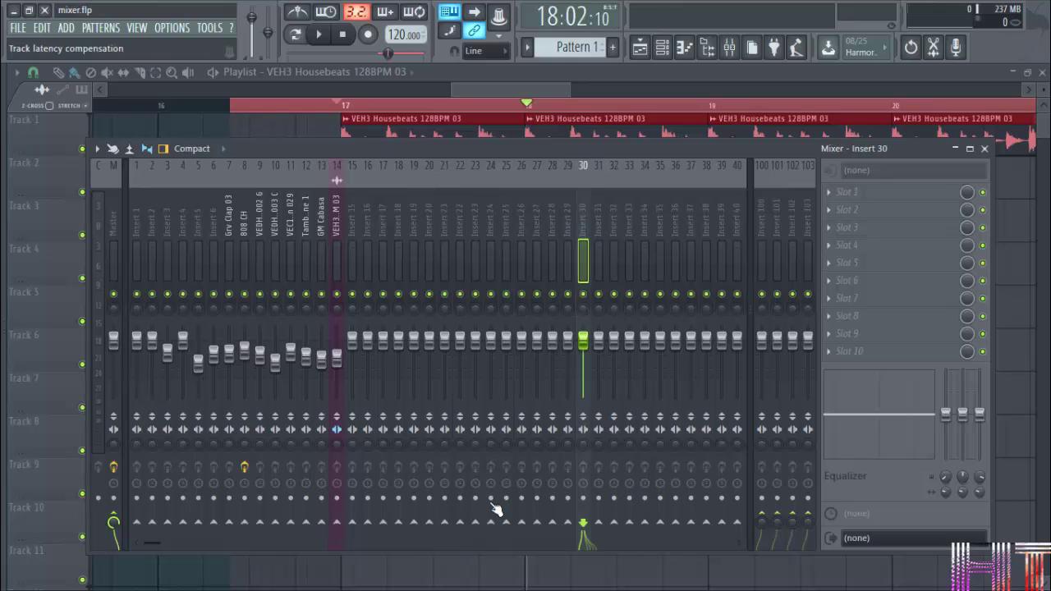
left_click(231, 254)
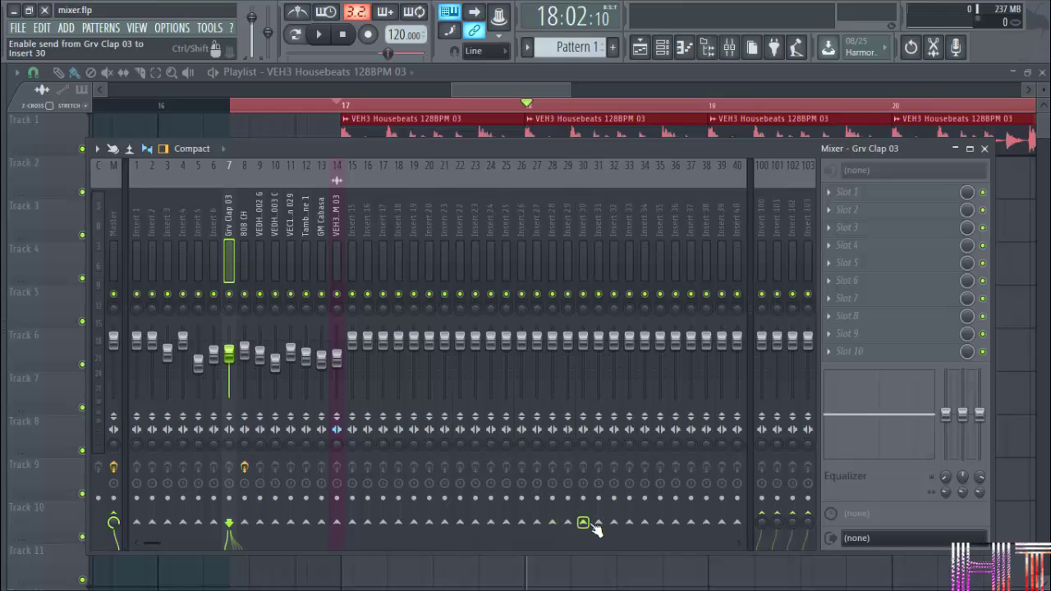
left_click(583, 522)
left_click(244, 258)
left_click(582, 522)
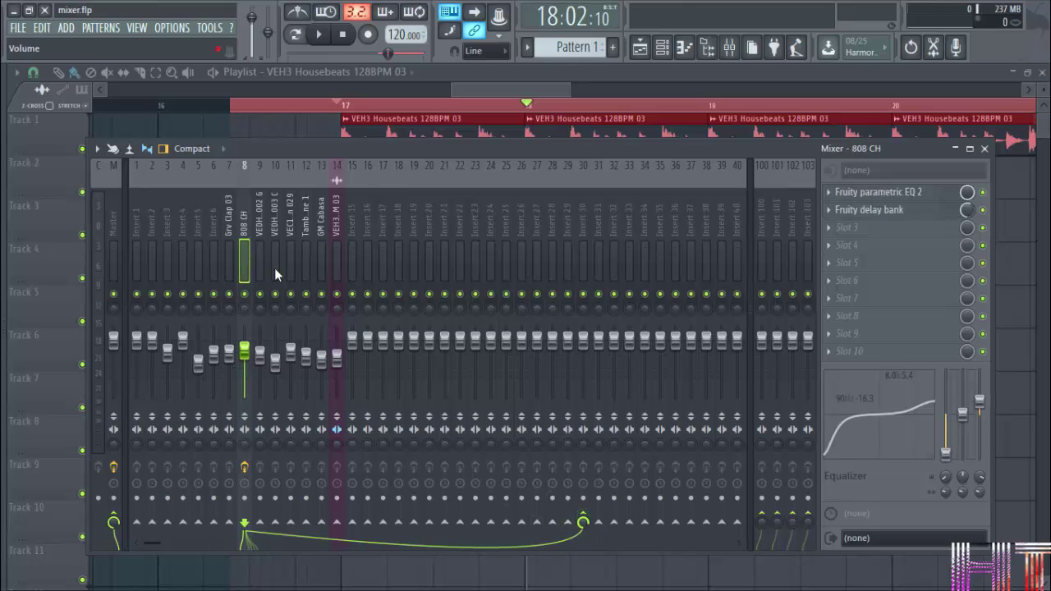
left_click(259, 251)
left_click(583, 522)
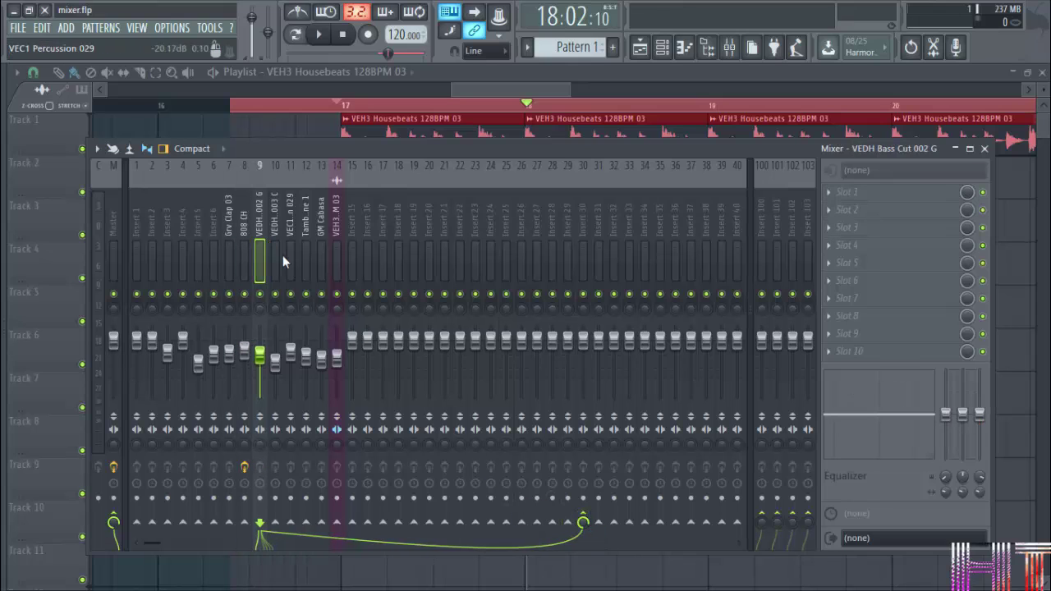
left_click(277, 256)
left_click(583, 522)
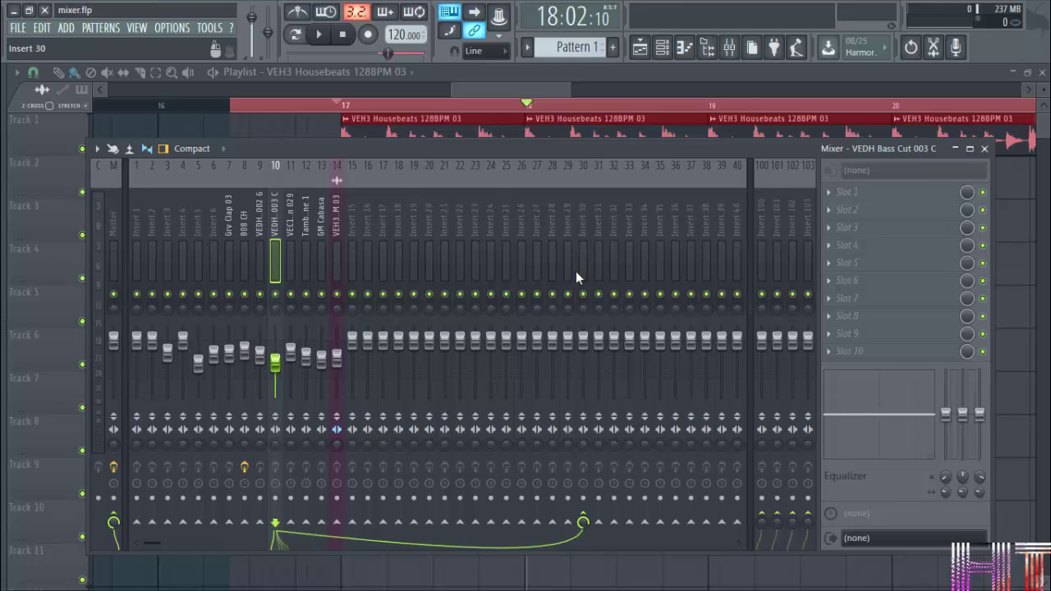
left_click(579, 274)
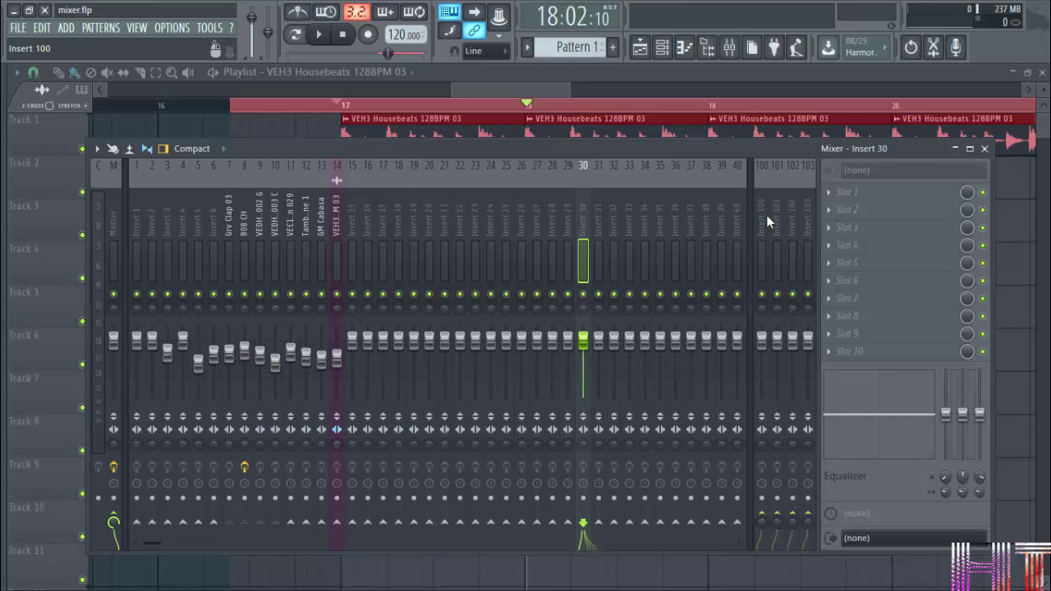
Load Fruity Send in slot 1, Fruity LSD in slot 3 and Fruity Reeverb 2 in slot 4 of Insert 100
left_click(845, 196)
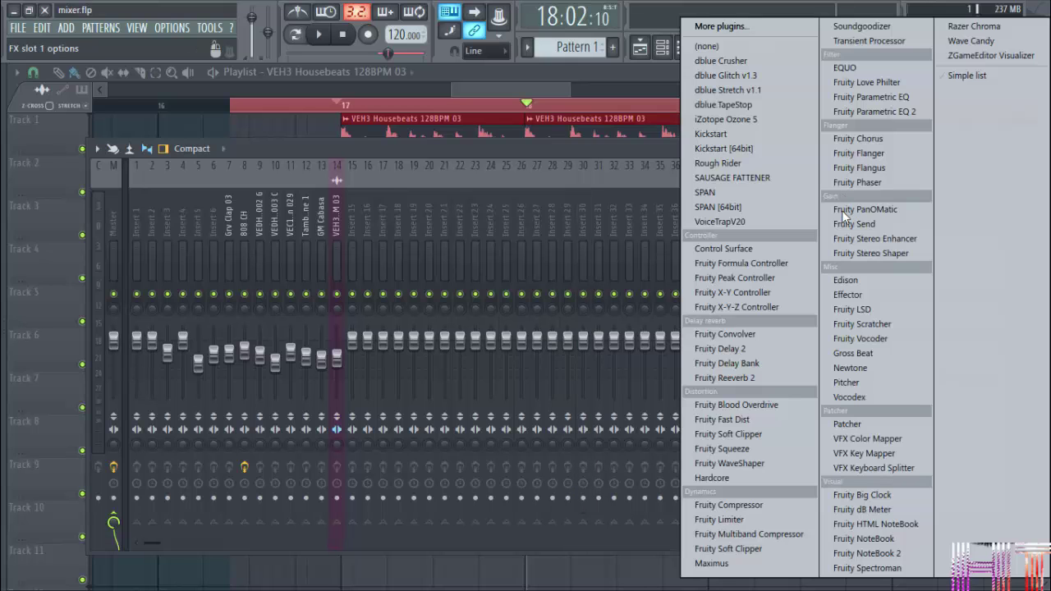
left_click(855, 227)
left_click(856, 227)
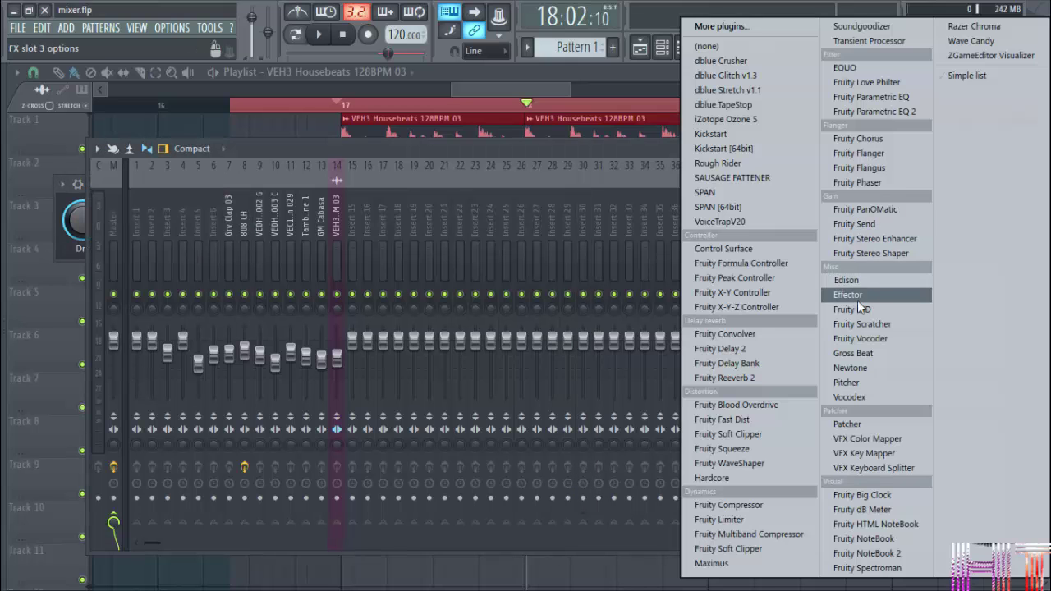
left_click(858, 306)
left_click(837, 245)
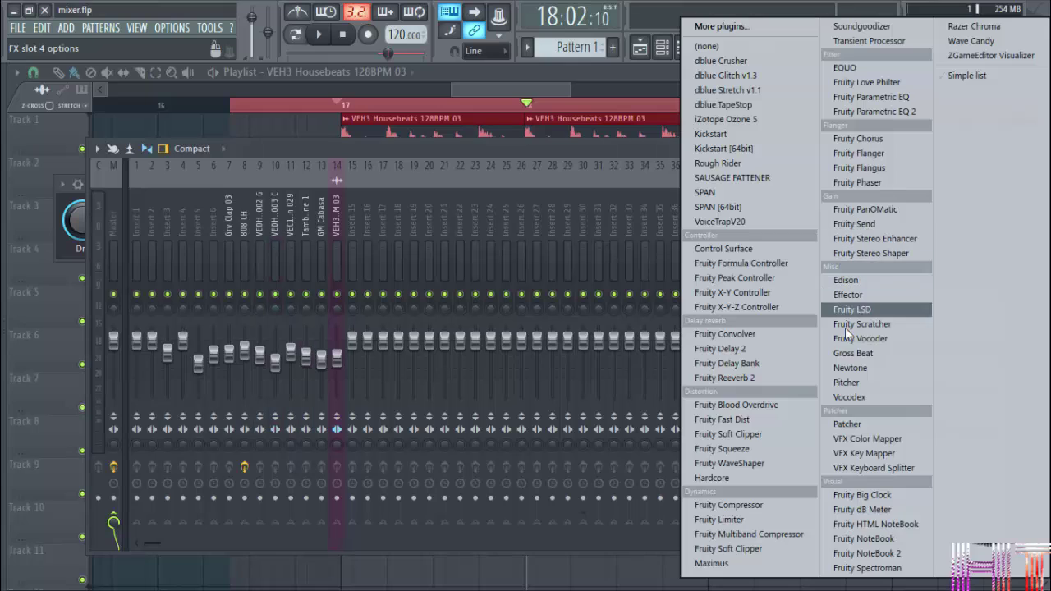
left_click(746, 379)
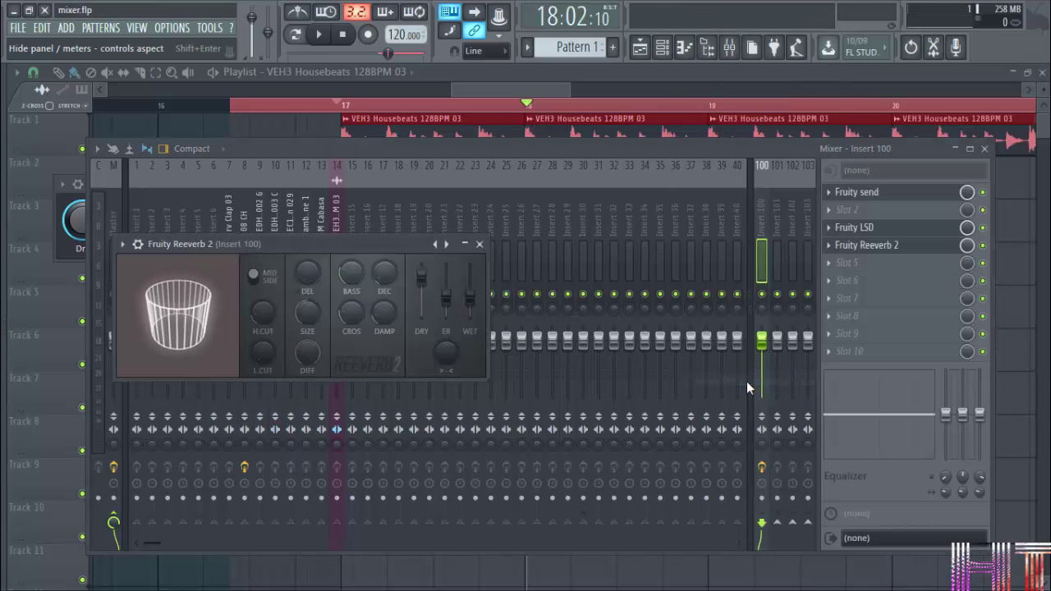
left_click(482, 240)
Raise the Grv Clap 03 track's send to Insert 100 to about 74%, and turn up the VEH3 Housebeats track's send to Insert 100
left_click(226, 243)
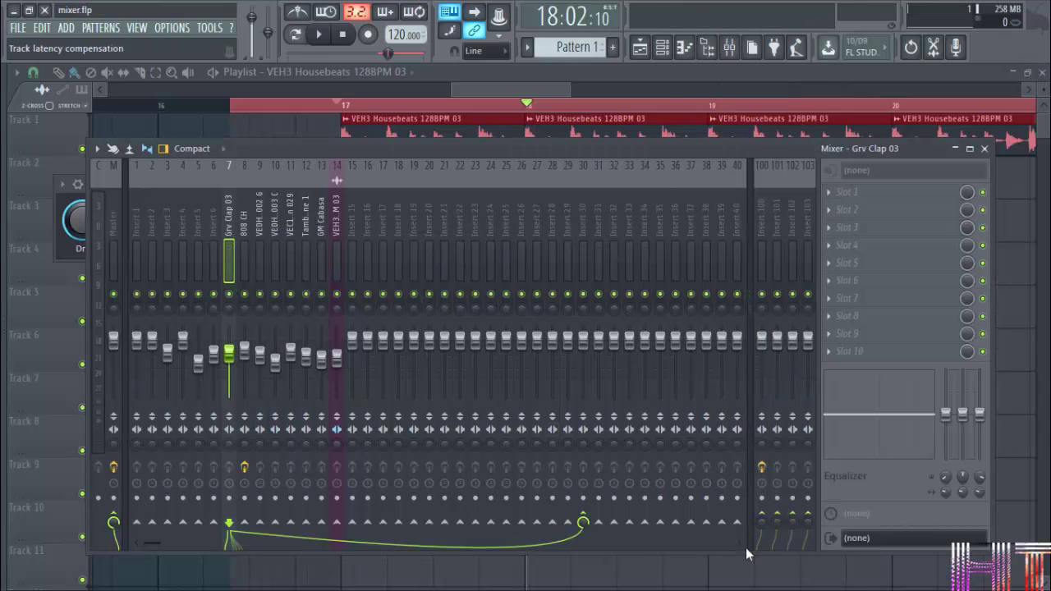
left_click_drag(765, 523, 765, 505)
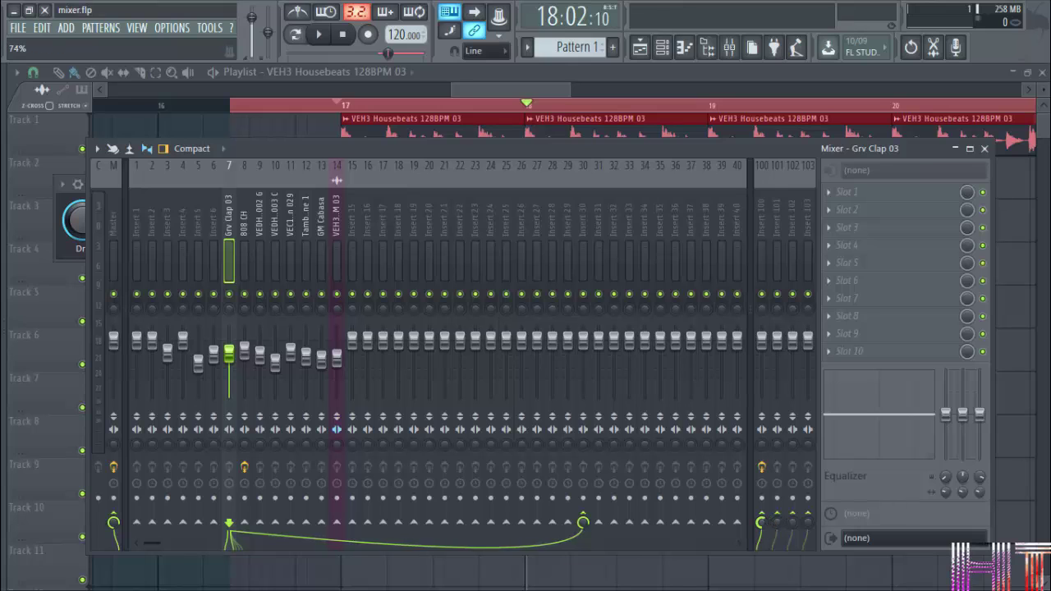
left_click(333, 238)
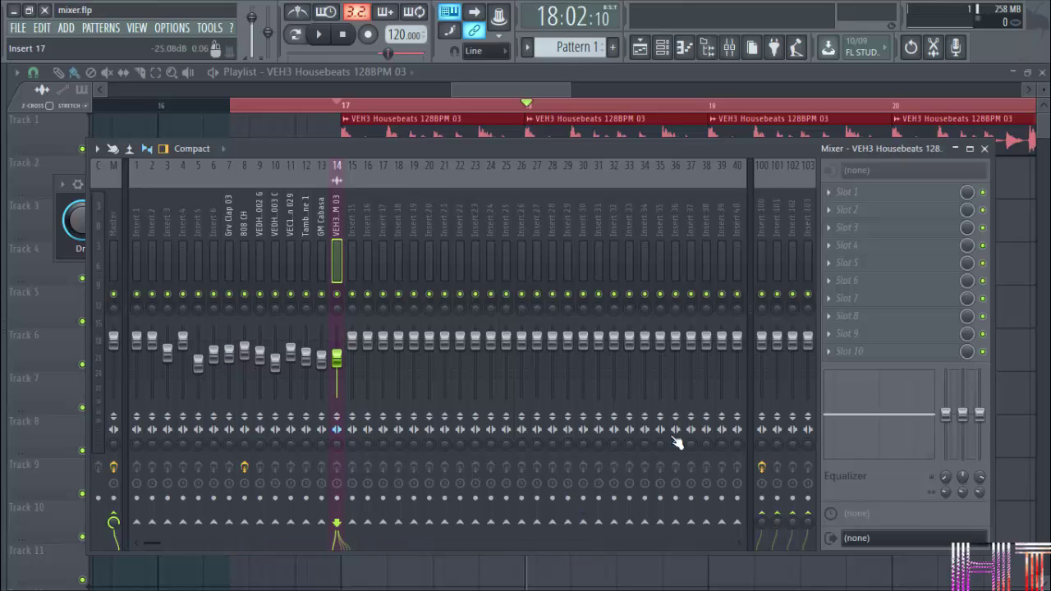
left_click(762, 523)
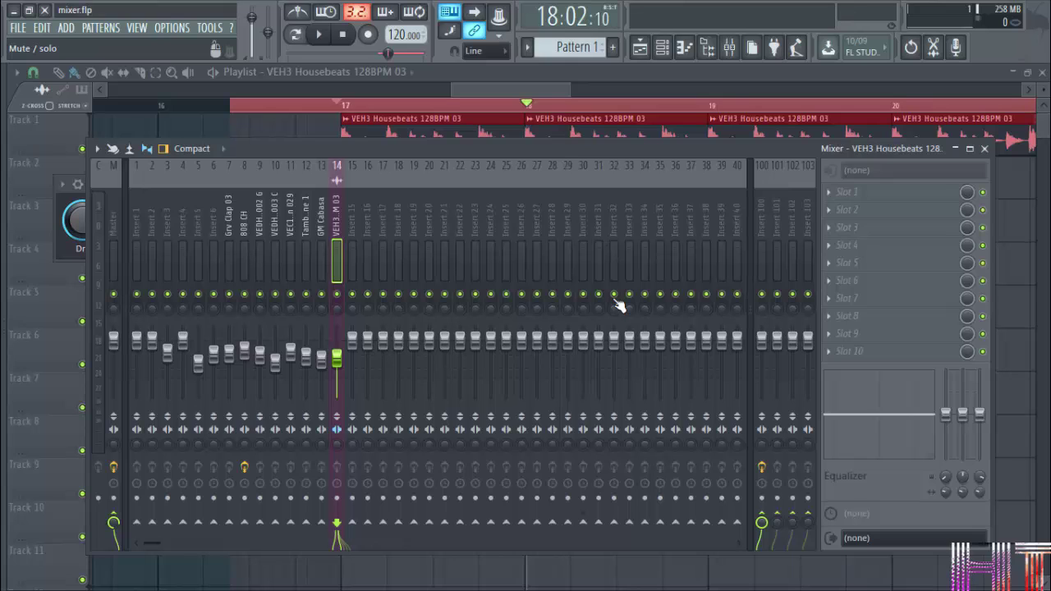
Review the Grv Clap 03 track's send to Insert 100 and the effects loaded on Insert 100
left_click(225, 253)
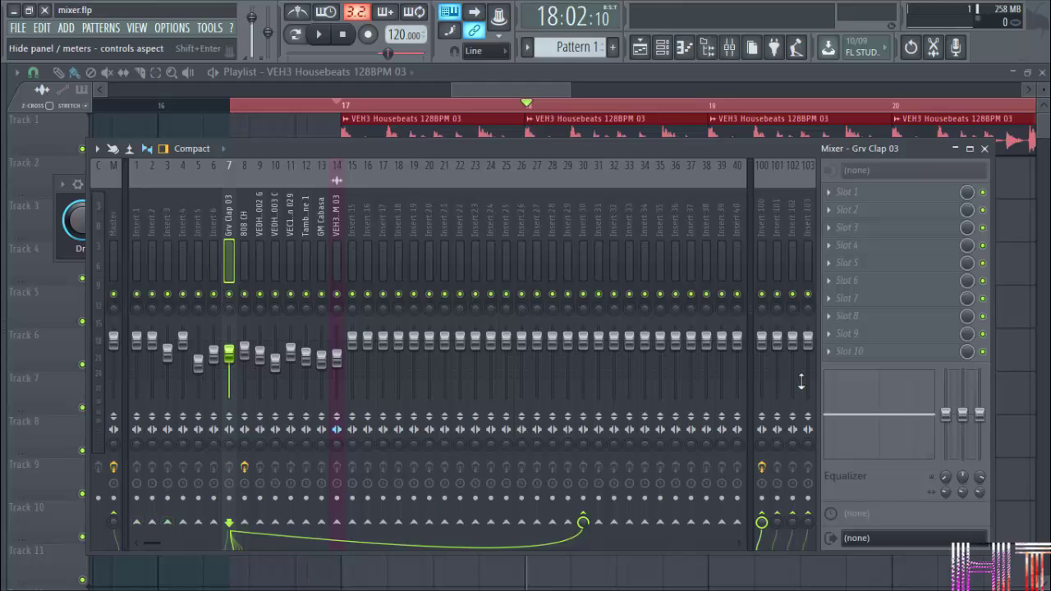
left_click(767, 312)
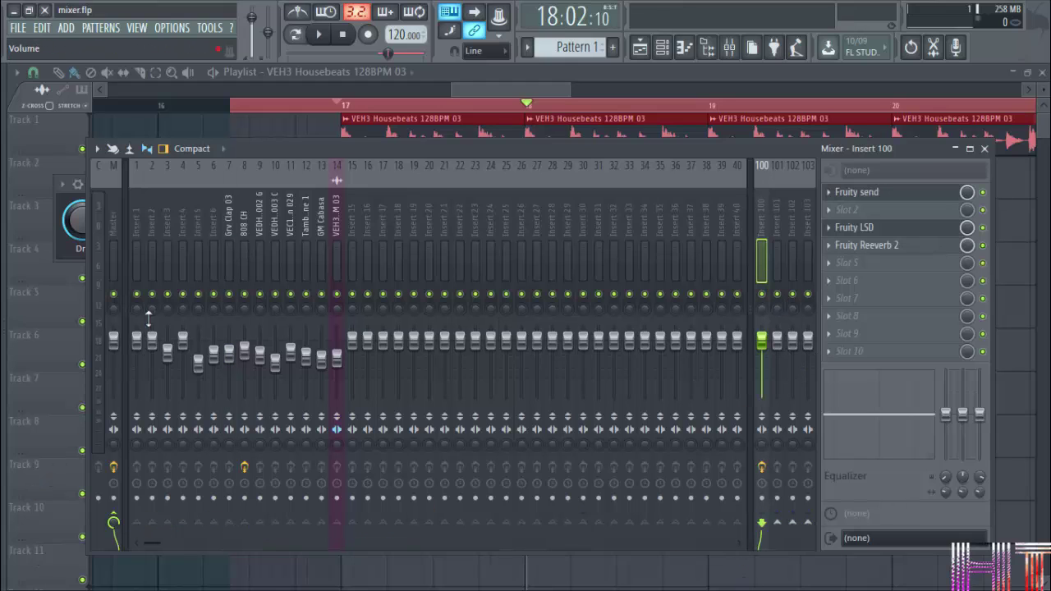
left_click(227, 239)
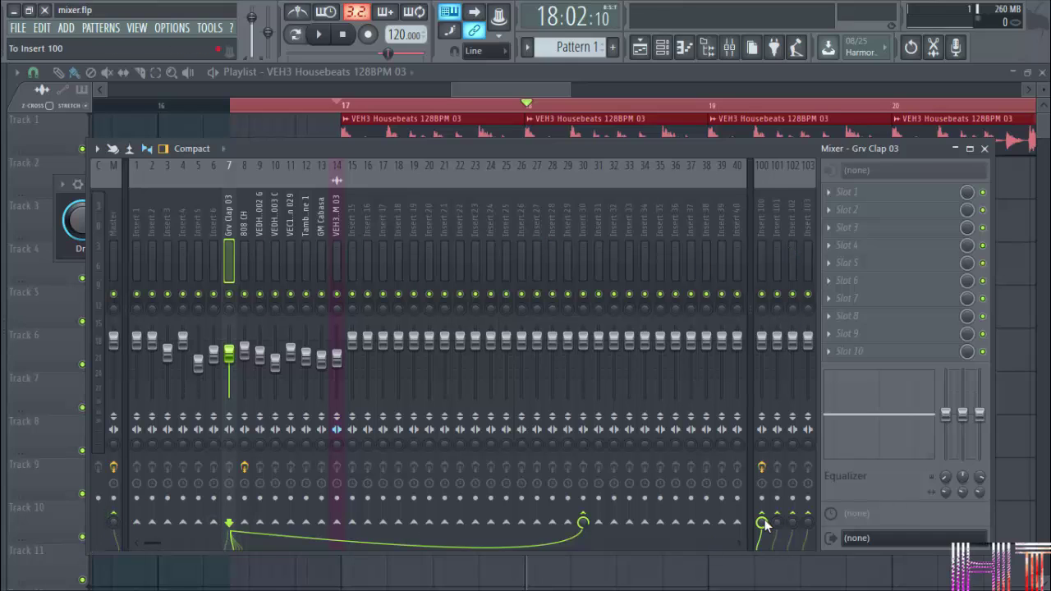
left_click(760, 259)
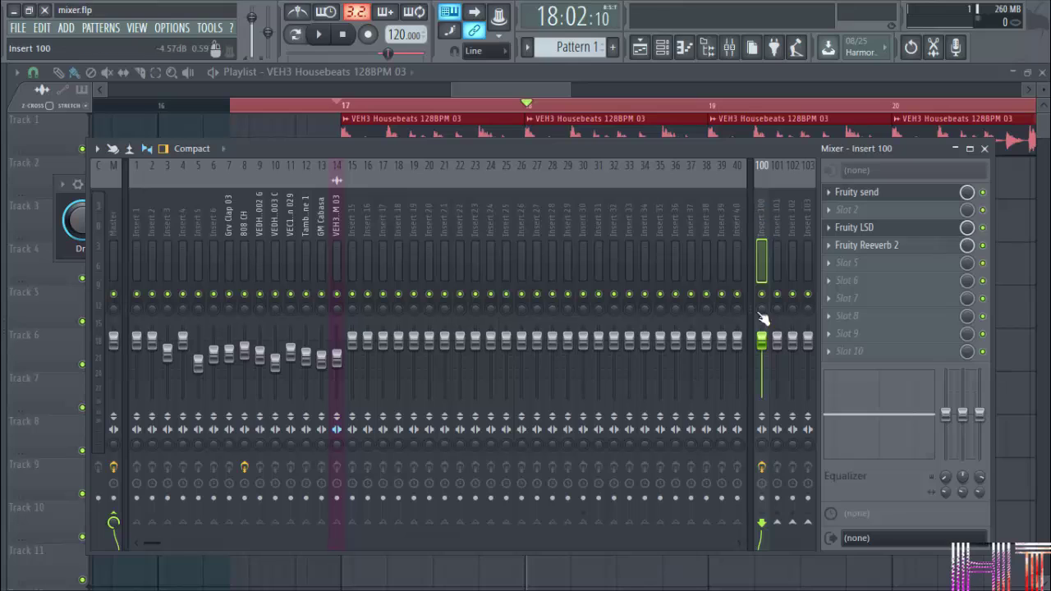
left_click(235, 238)
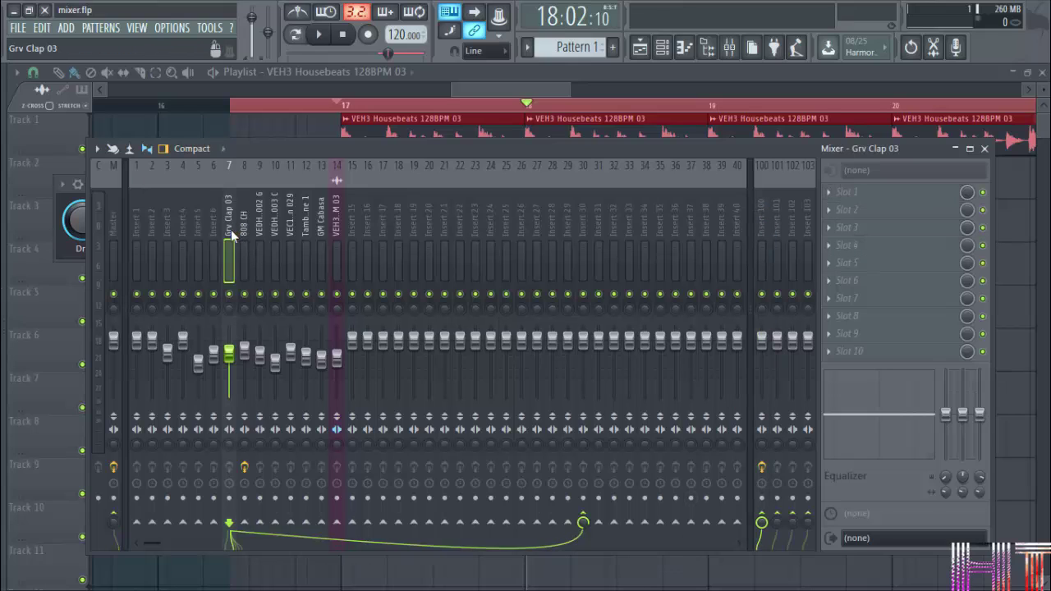